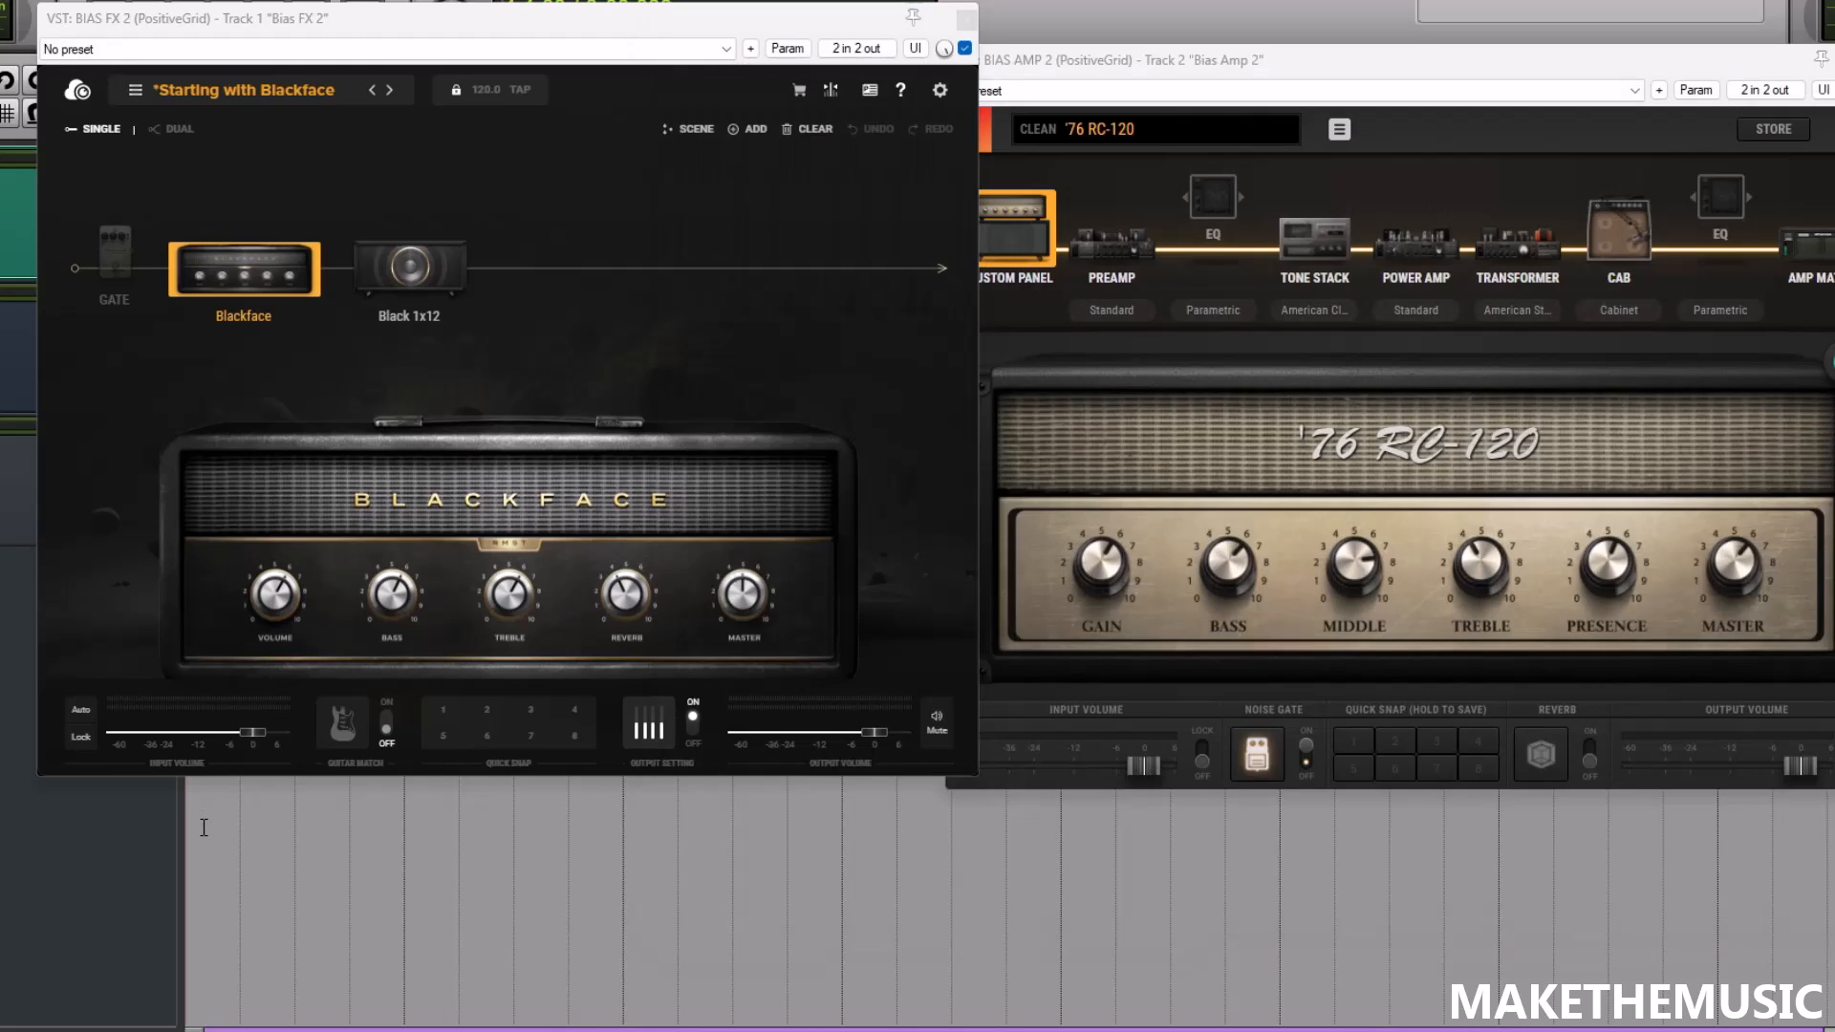
- Move the BIAS FX 2 window off the tracks and play back the PoetsandMadGuitar.wav clip from the start
drag(666, 29, 1244, 6)
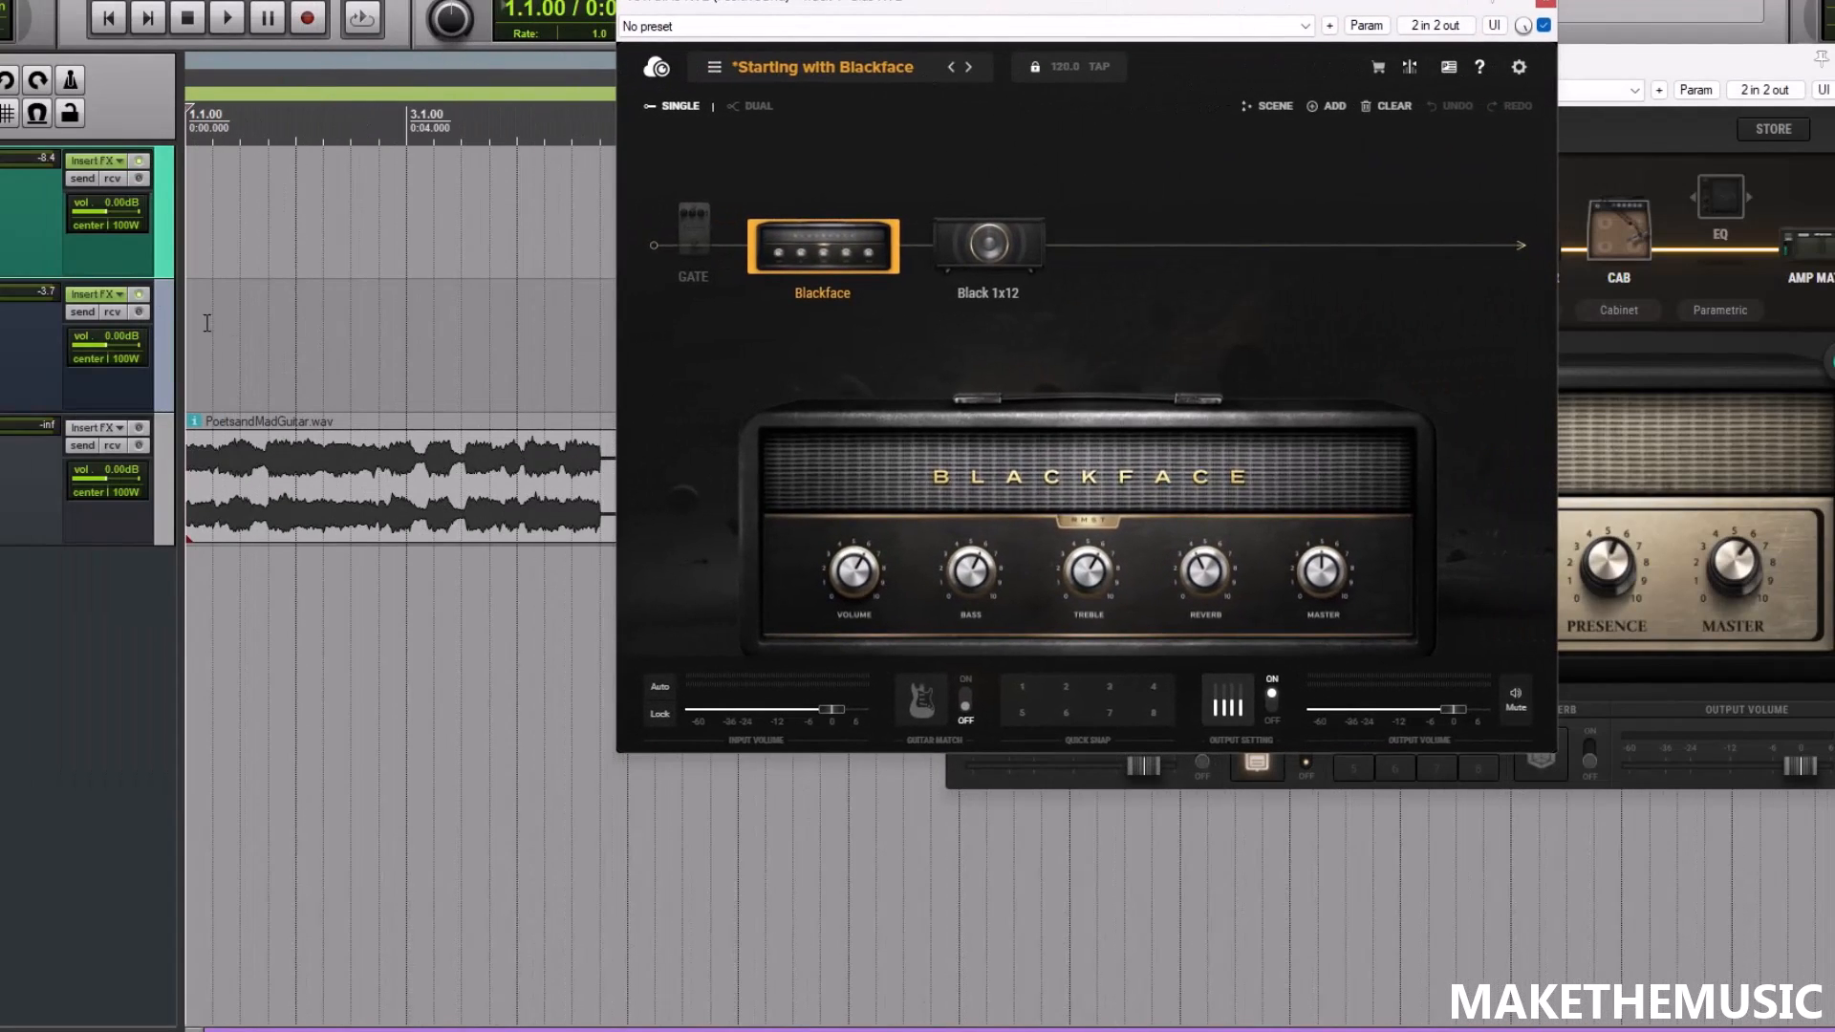
scroll(298, 325, up, 3)
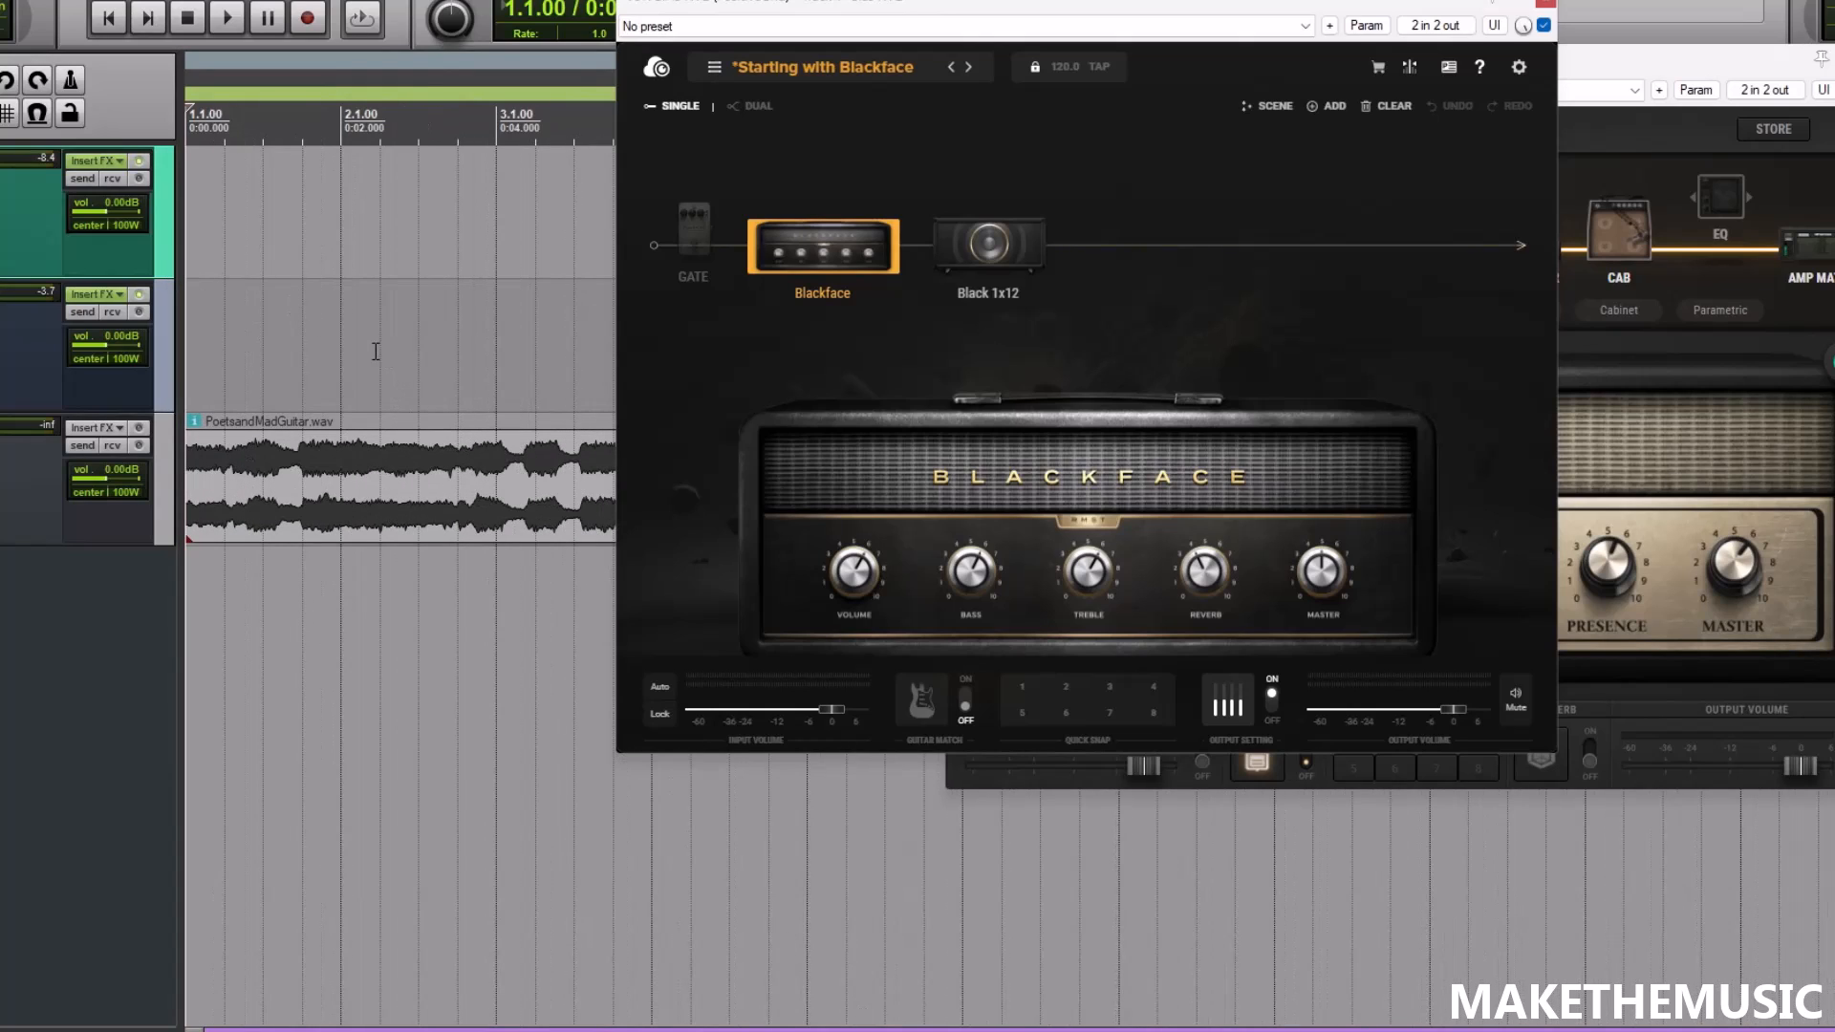
key(space)
scroll(402, 320, down, 3)
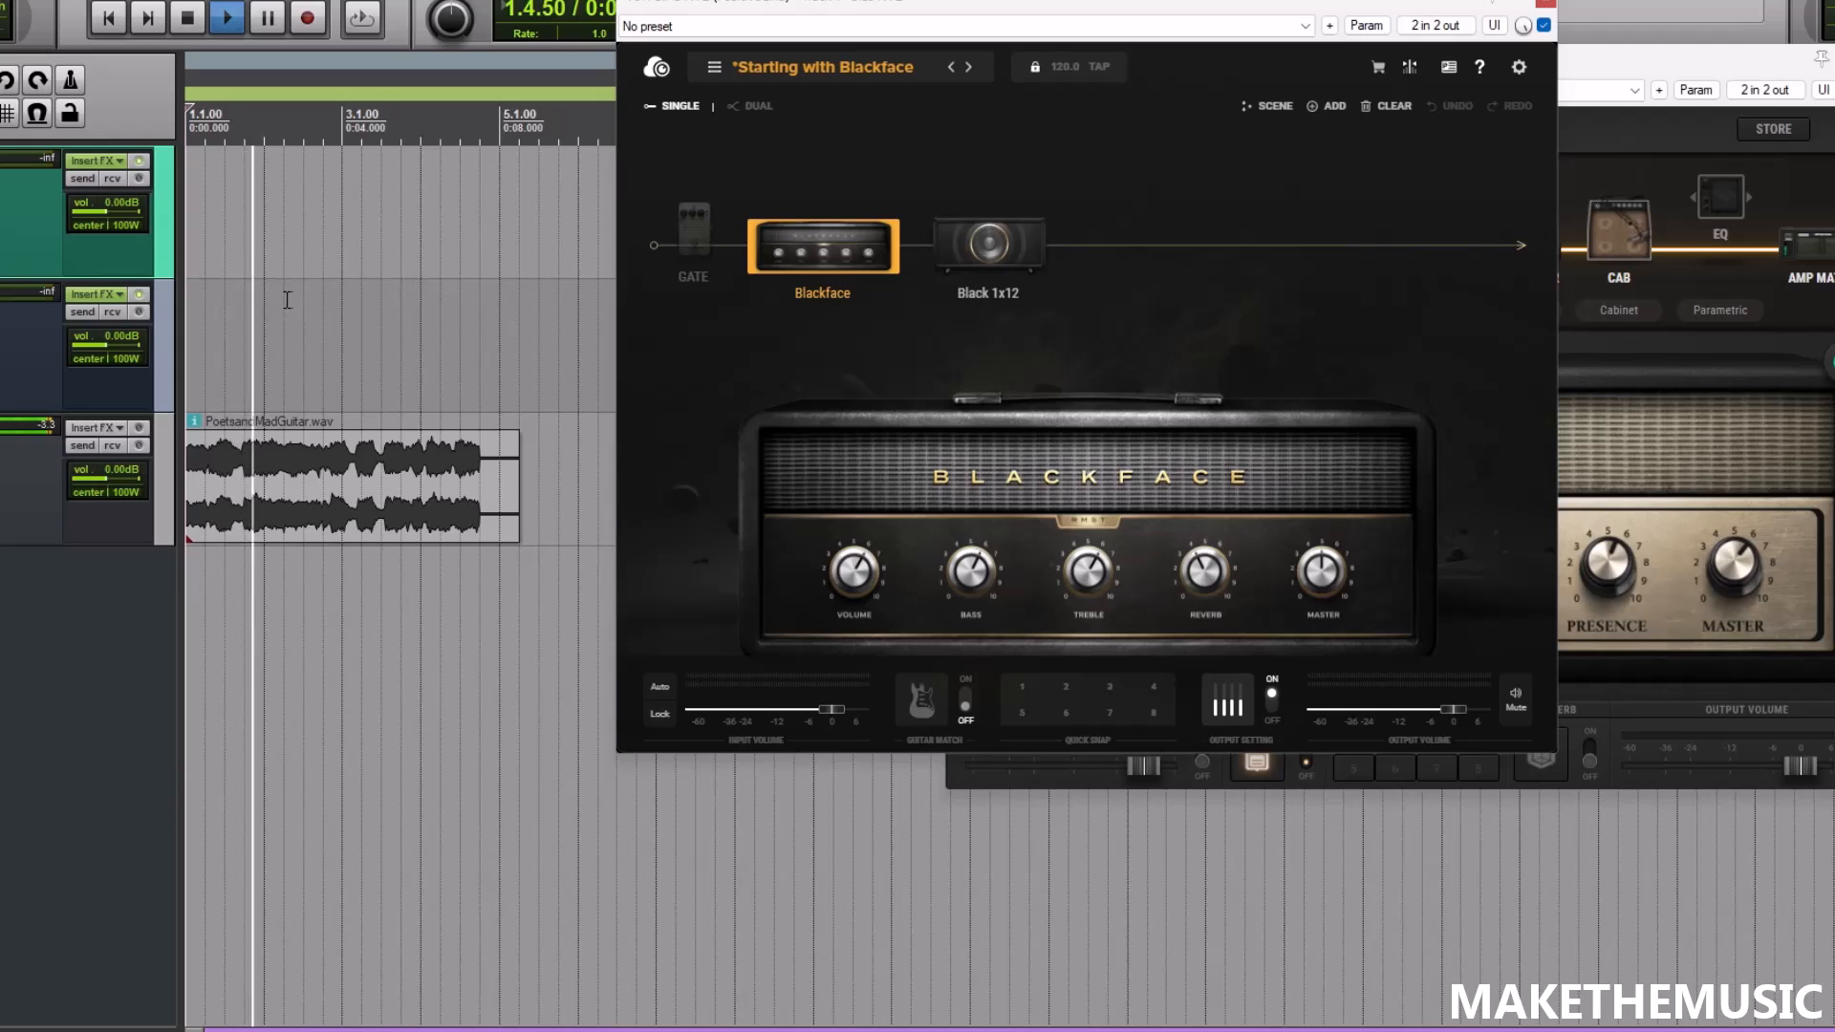
scroll(289, 298, up, 1)
scroll(390, 231, down, 1)
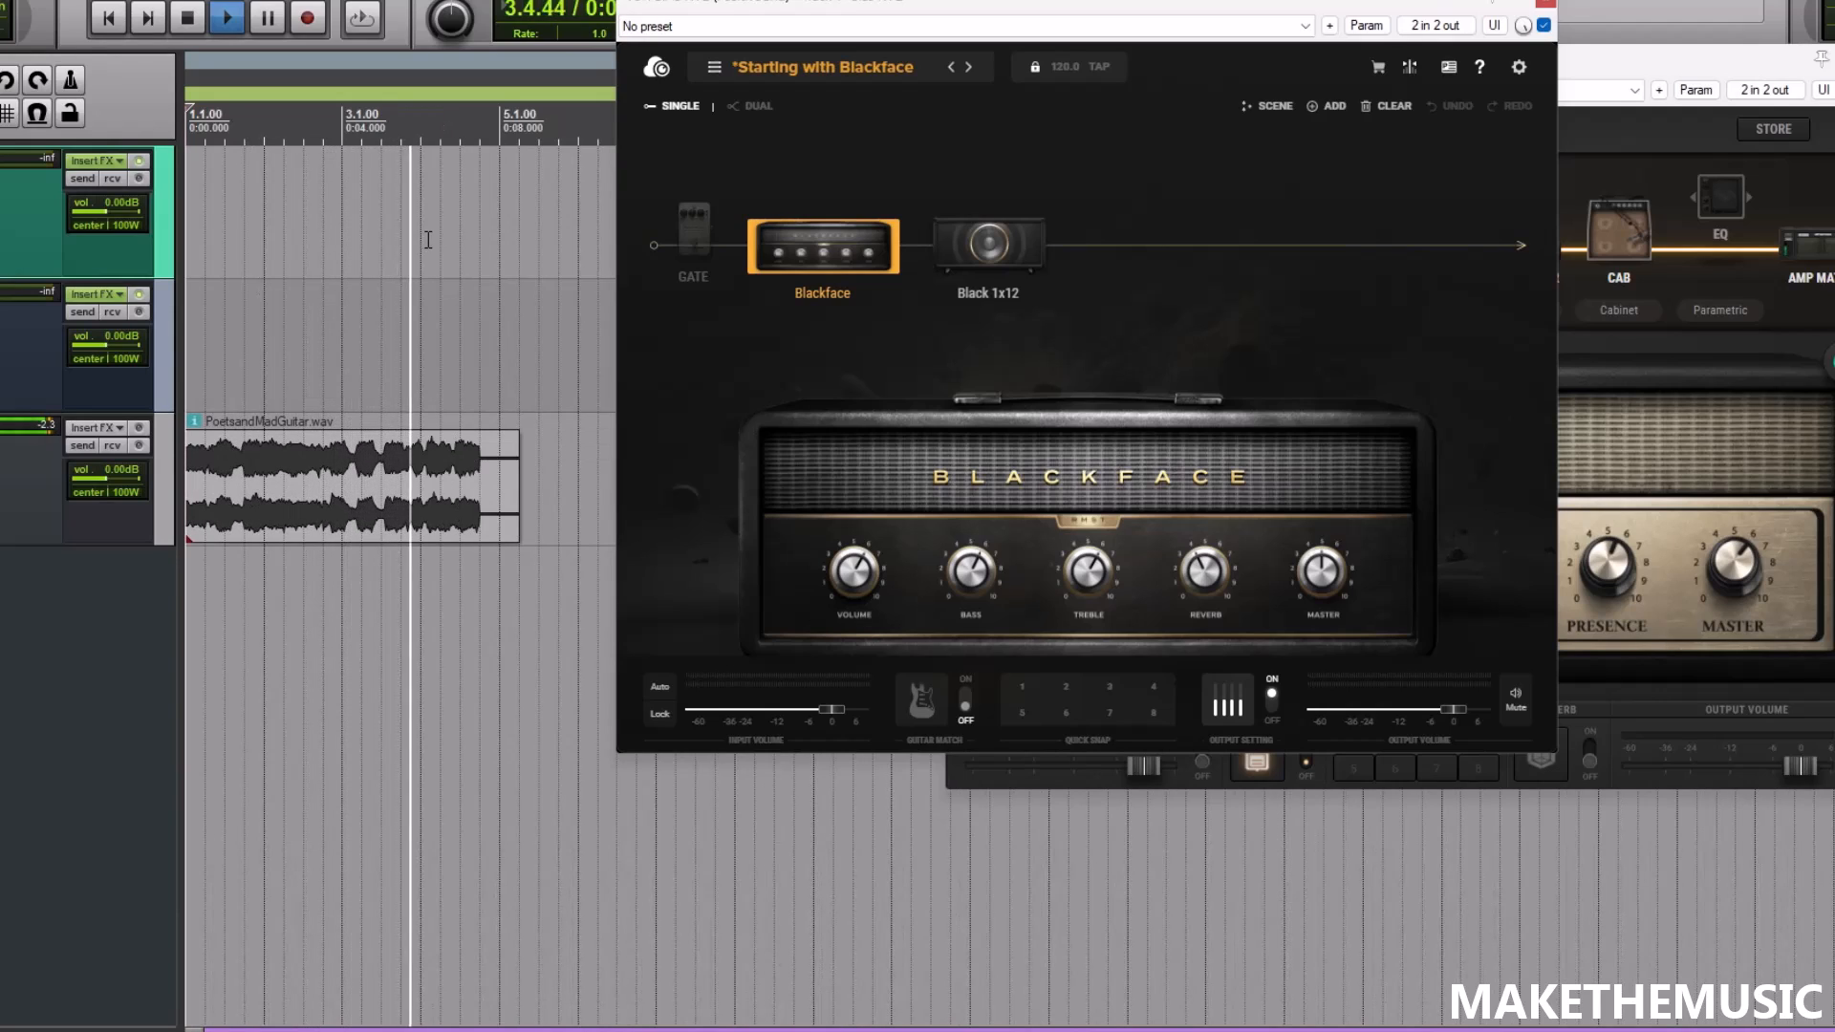
key(space)
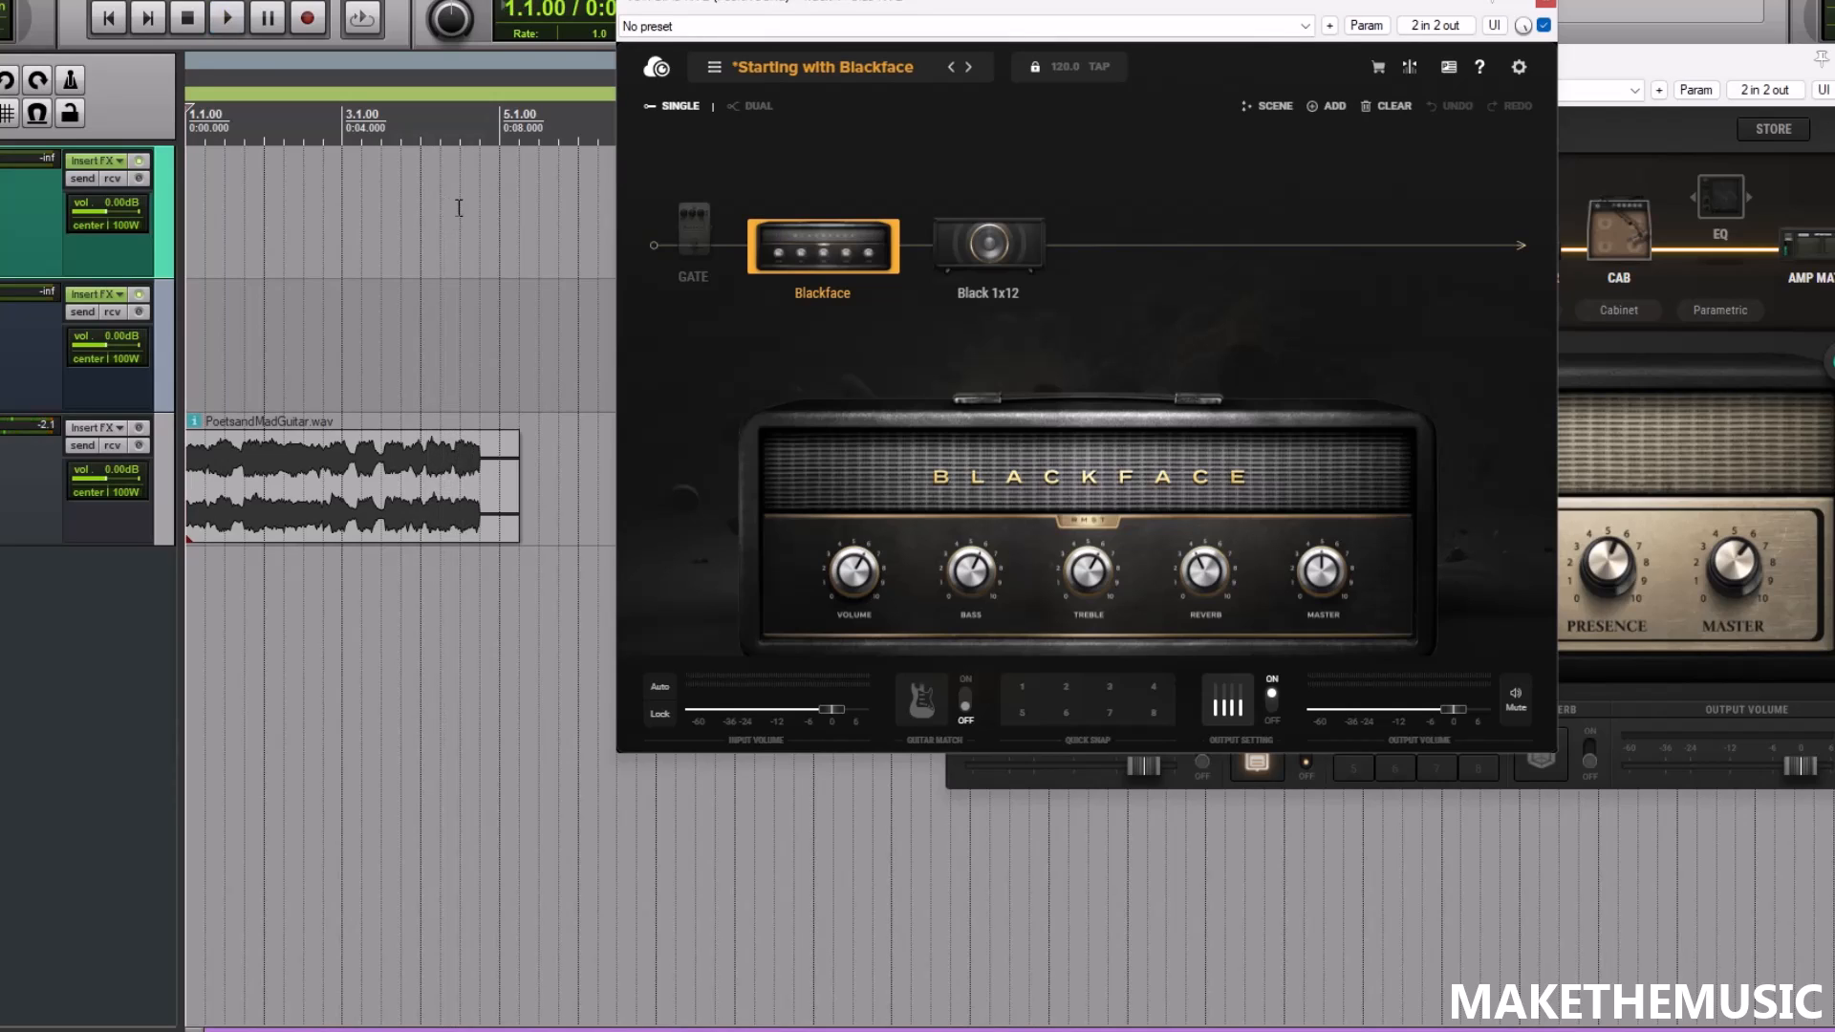
- Remove the track that holds the PoetsandMadGuitar.wav clip from the project
scroll(369, 205, up, 2)
scroll(368, 267, down, 2)
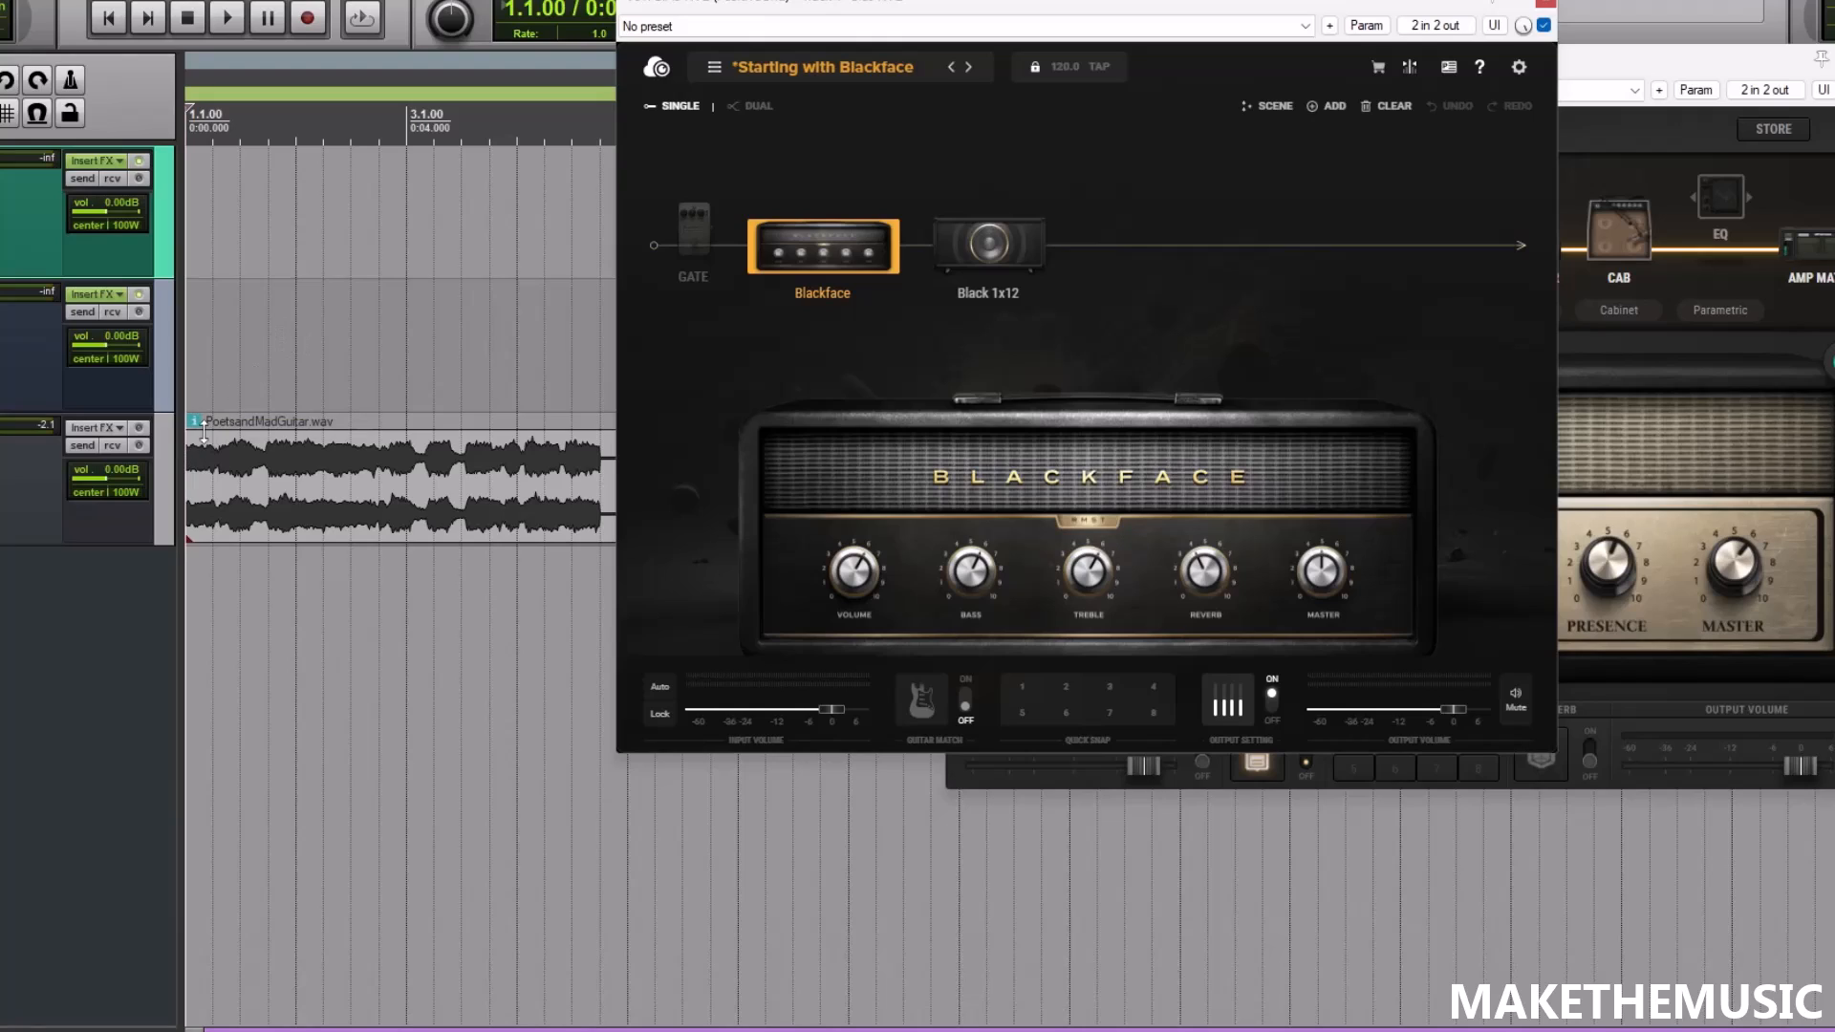
right_click(156, 444)
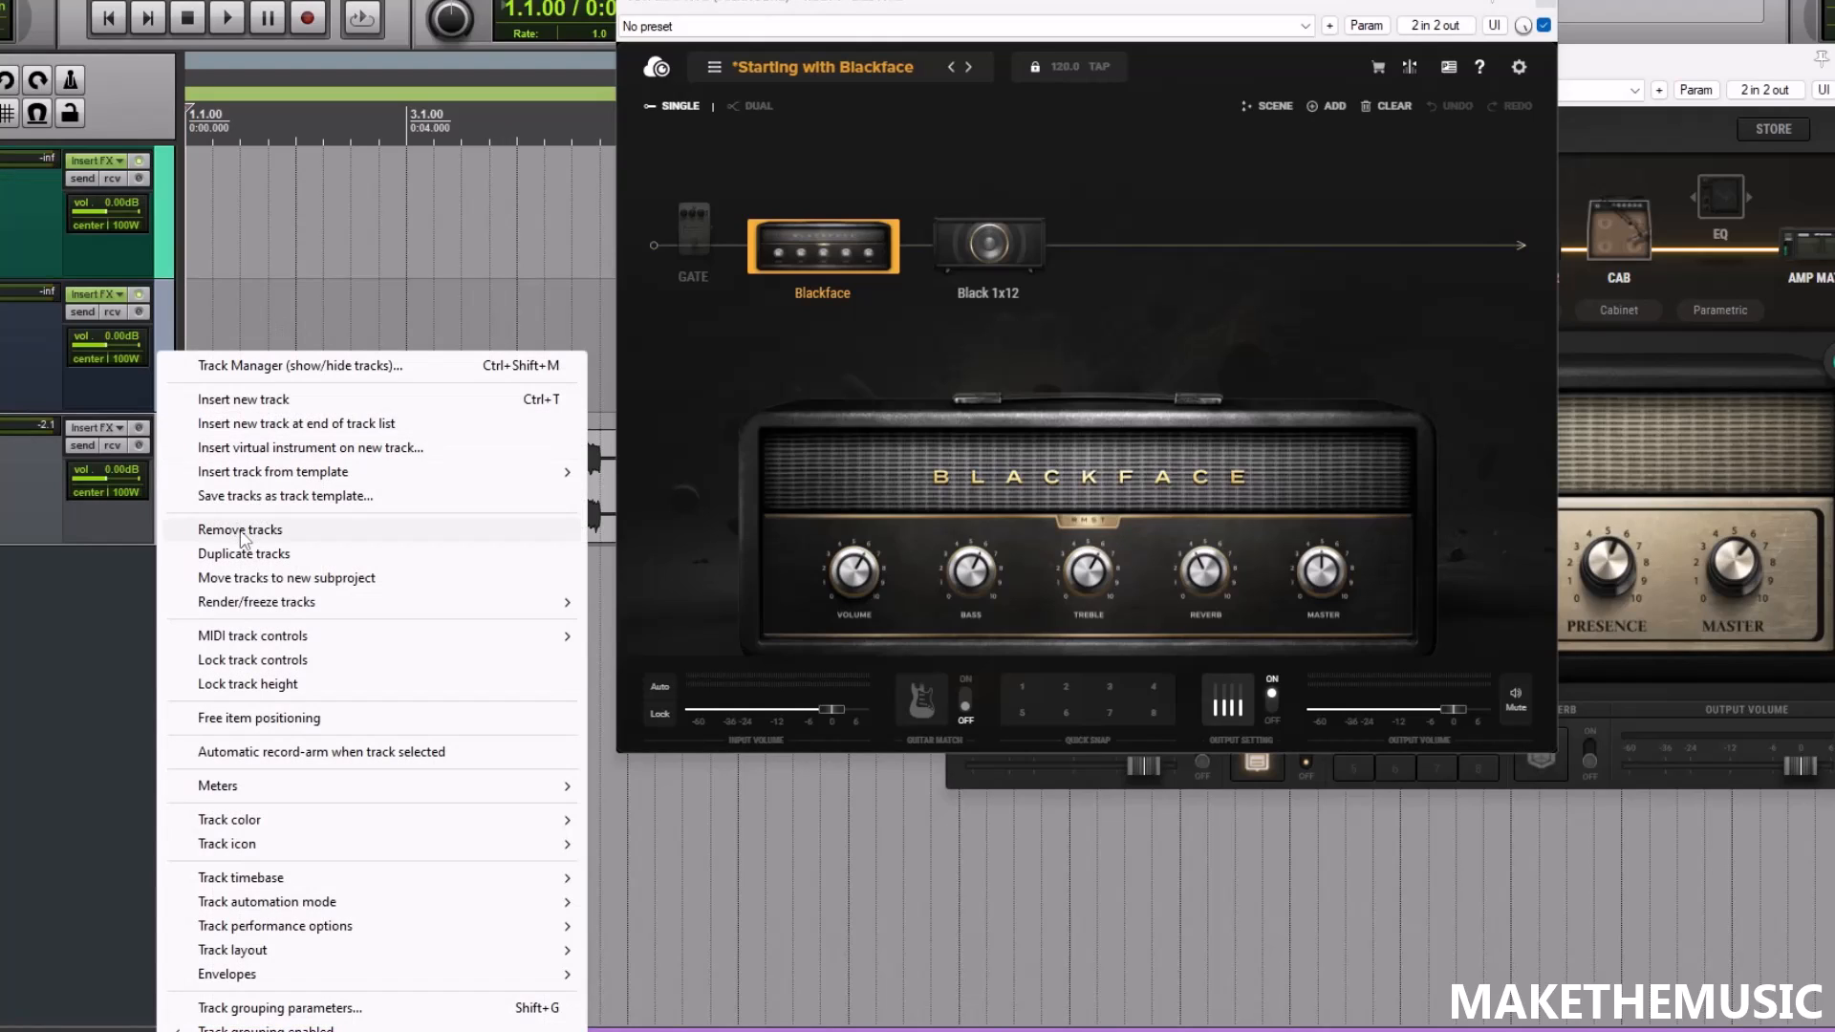
click(242, 532)
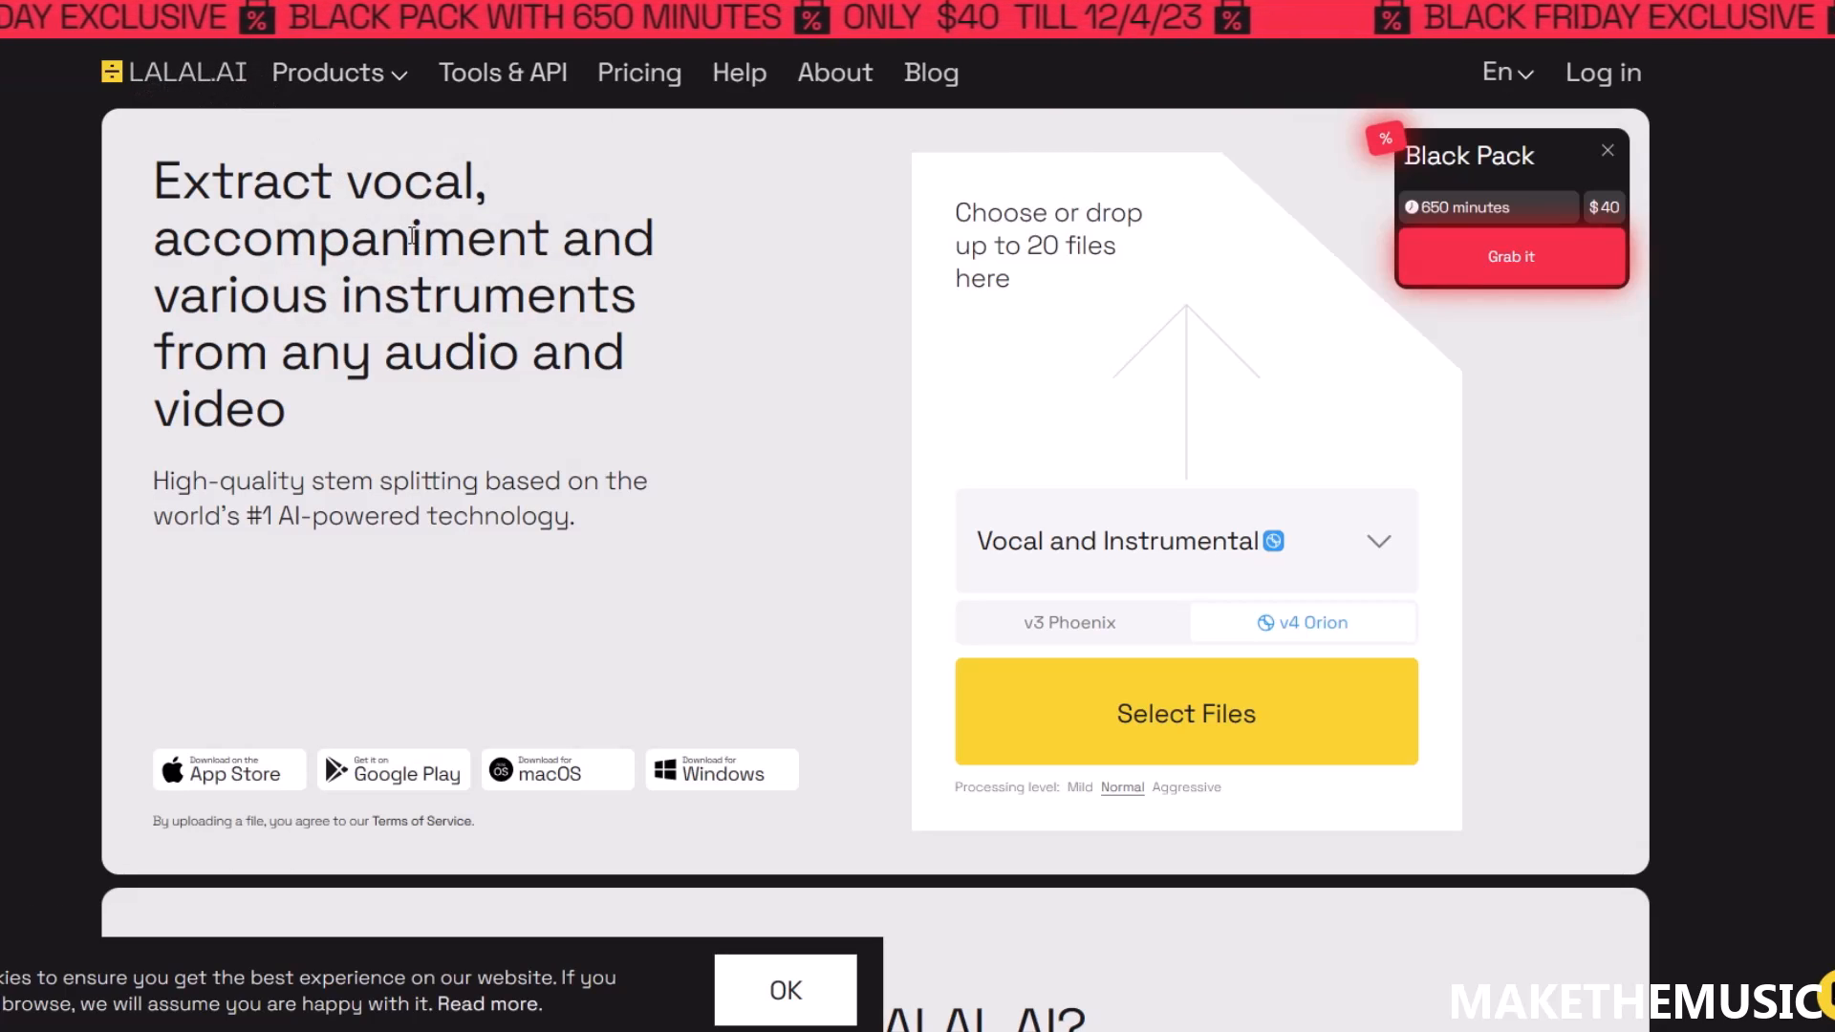
- Switch to the LALAL.AI website and look through the available stem separation types
scroll(721, 270, down, 5)
scroll(707, 262, up, 5)
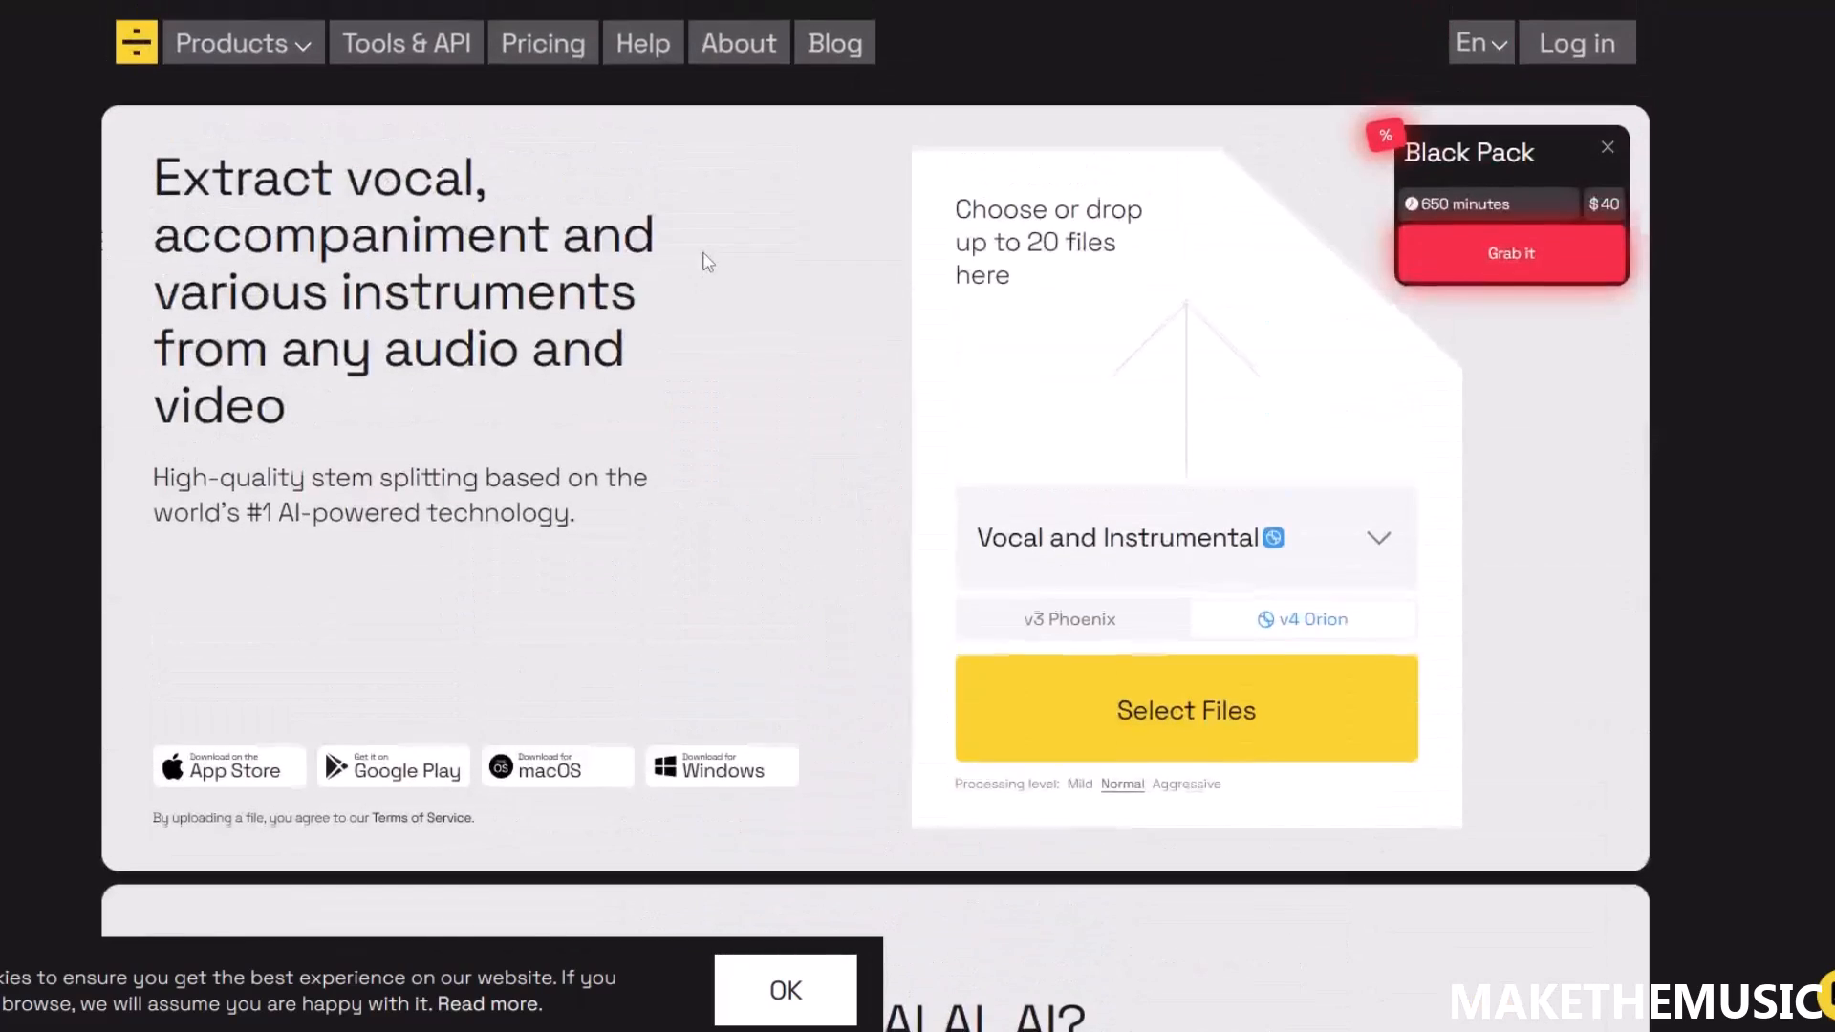
click(1373, 545)
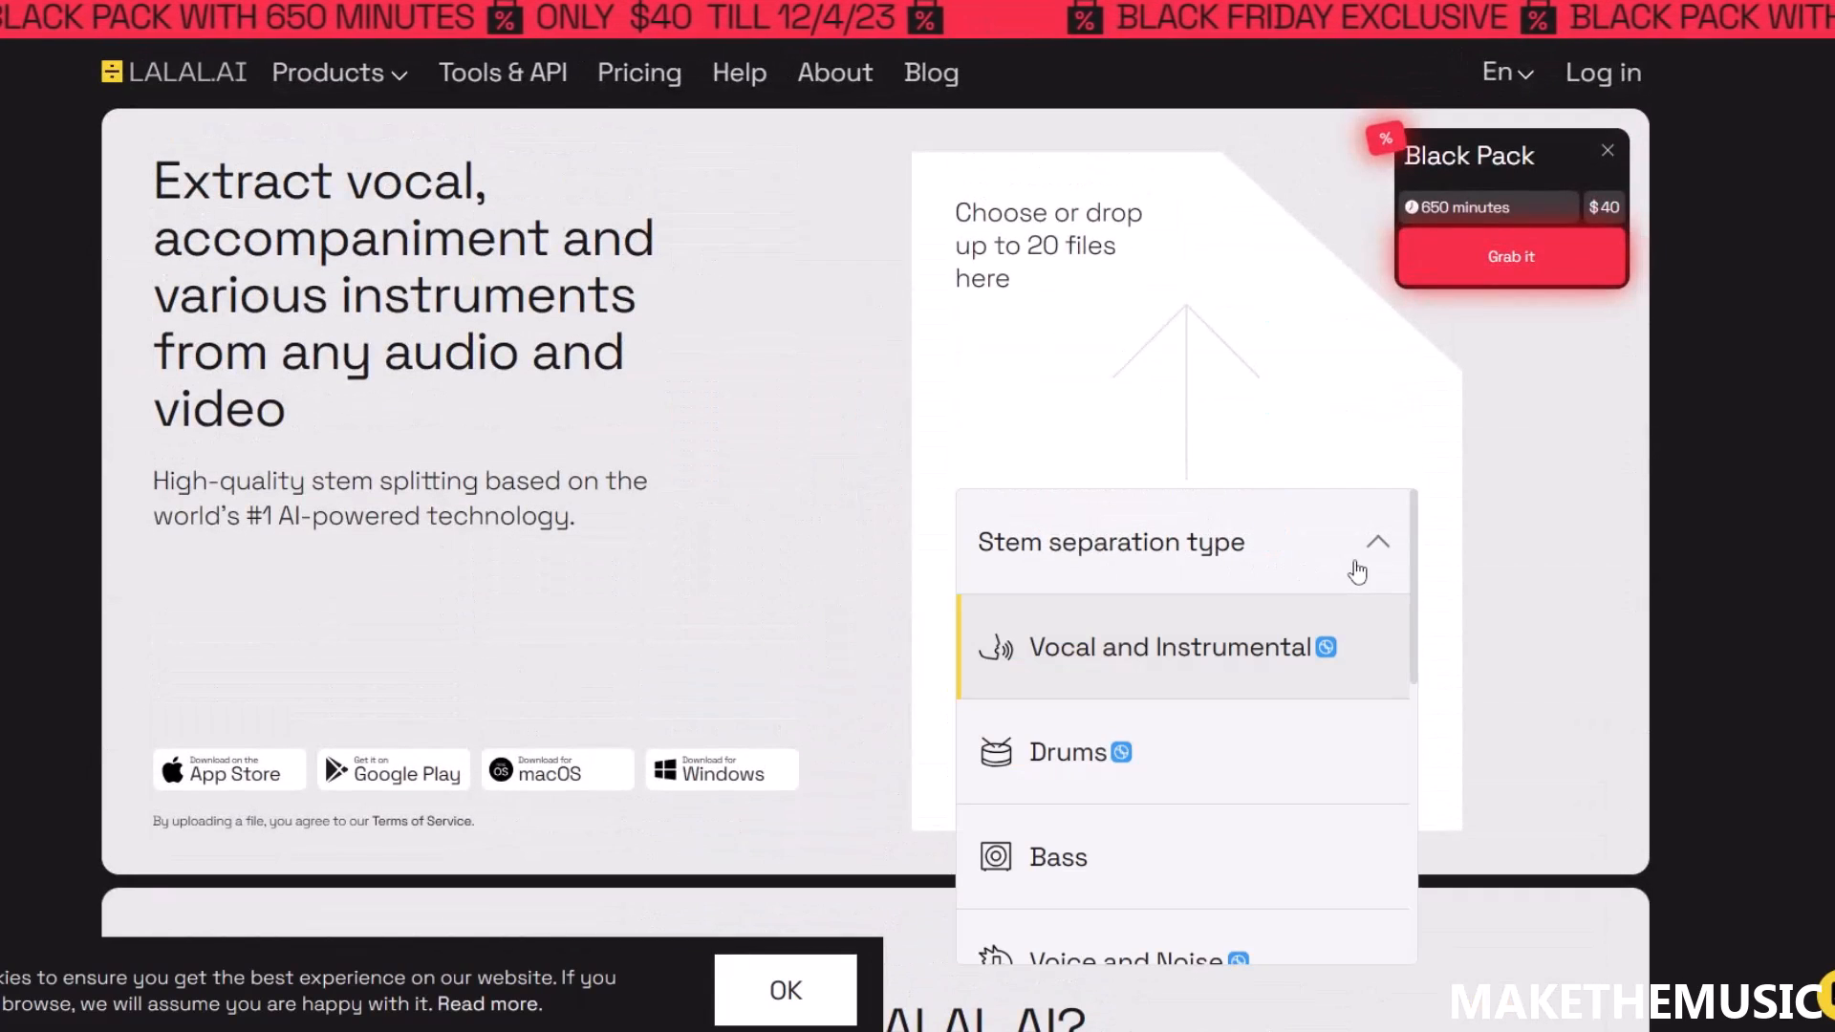
scroll(1320, 583, down, 4)
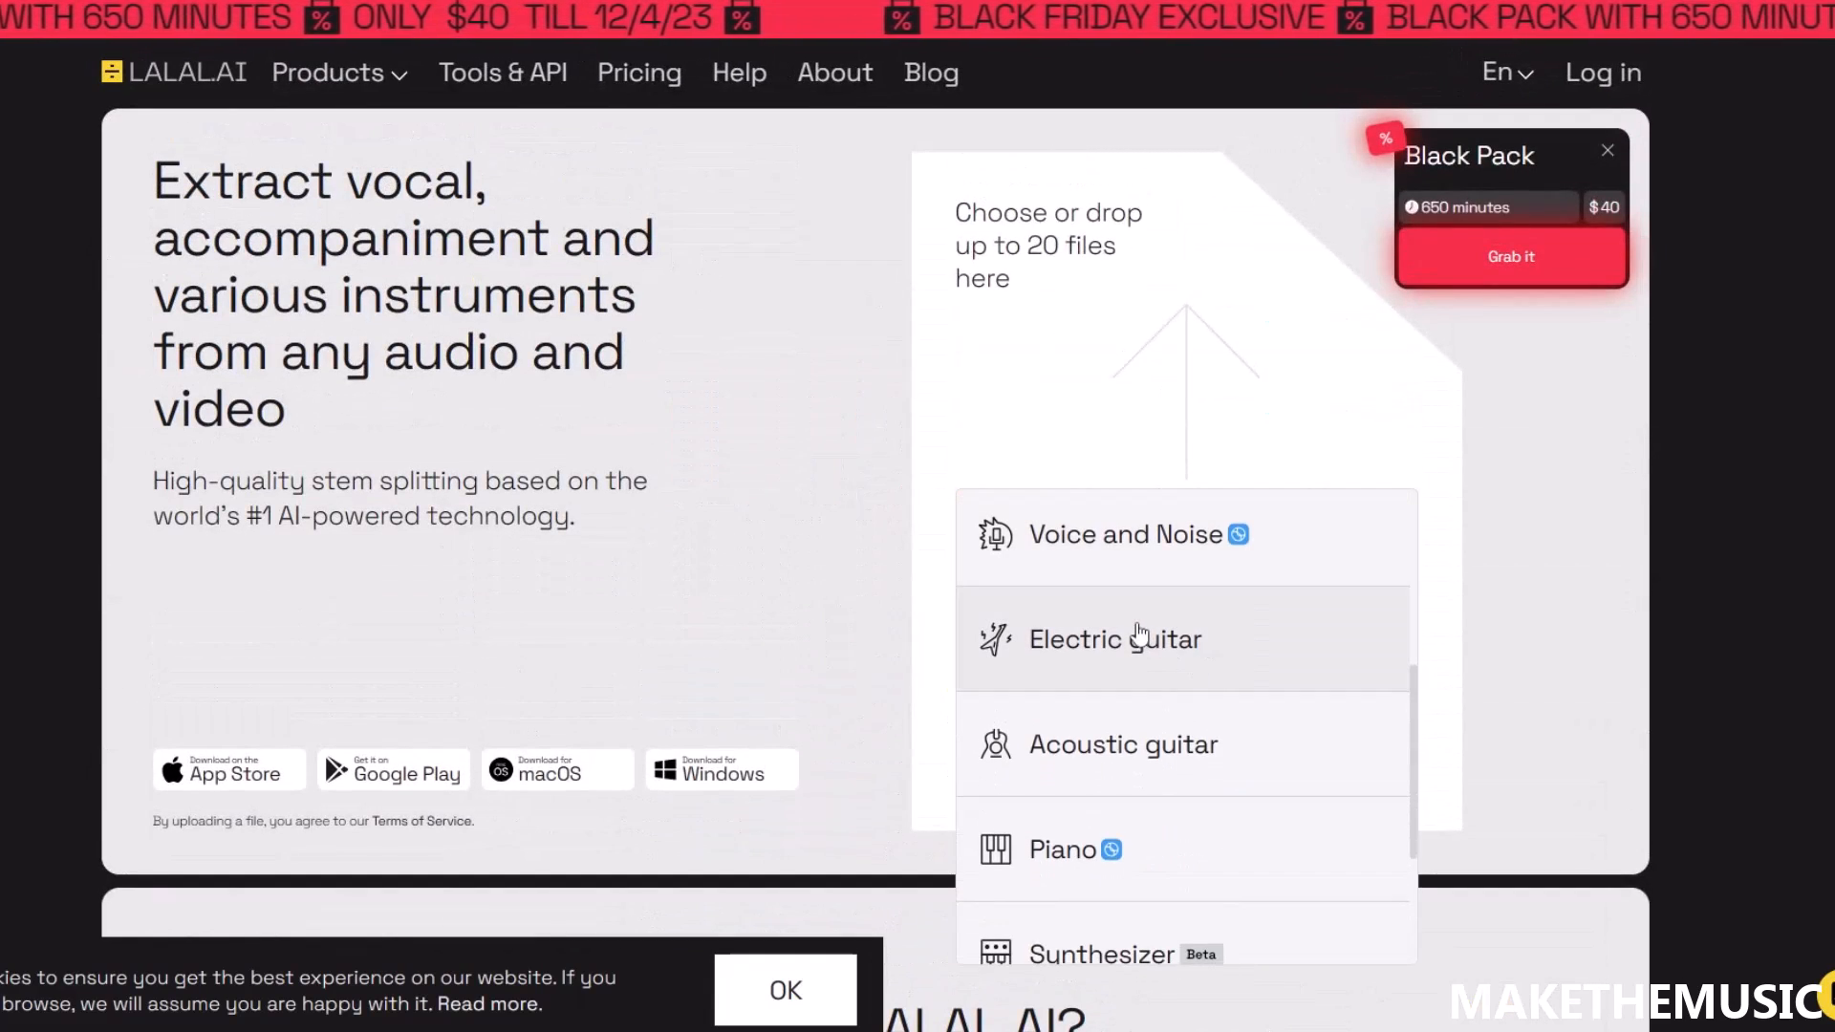
click(1596, 564)
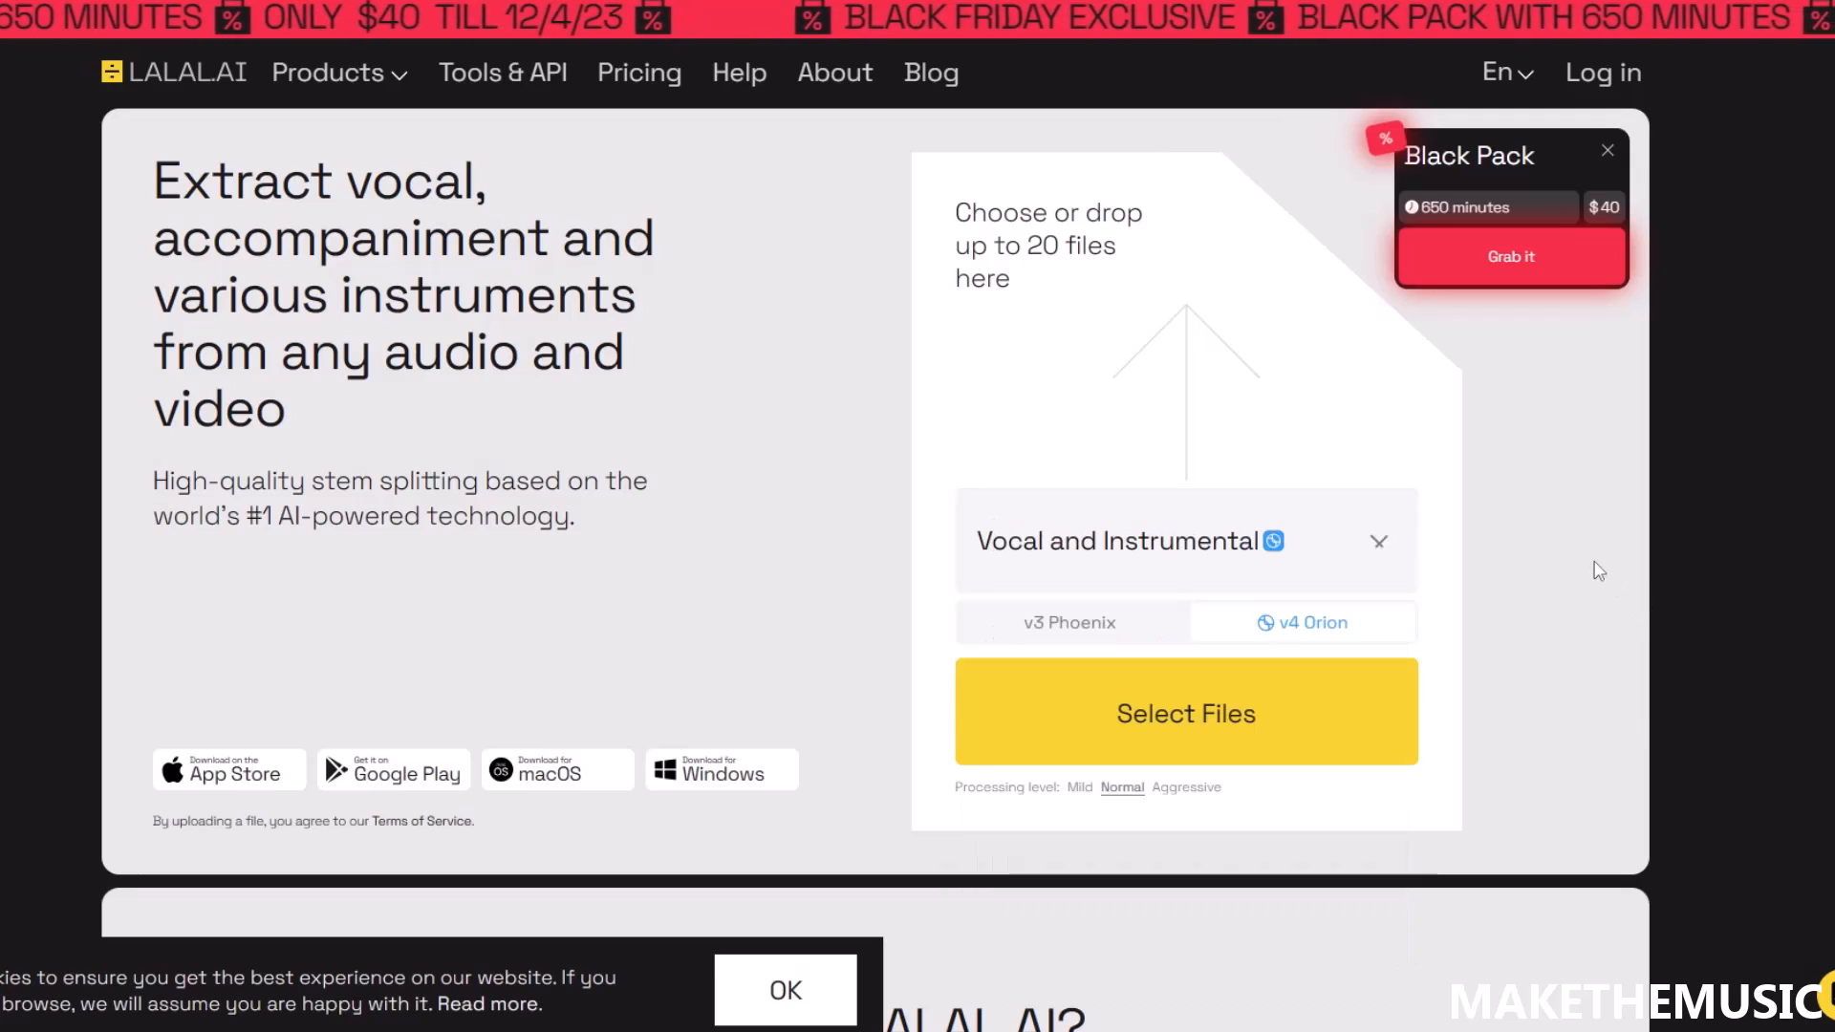
click(1379, 552)
scroll(1118, 696, down, 3)
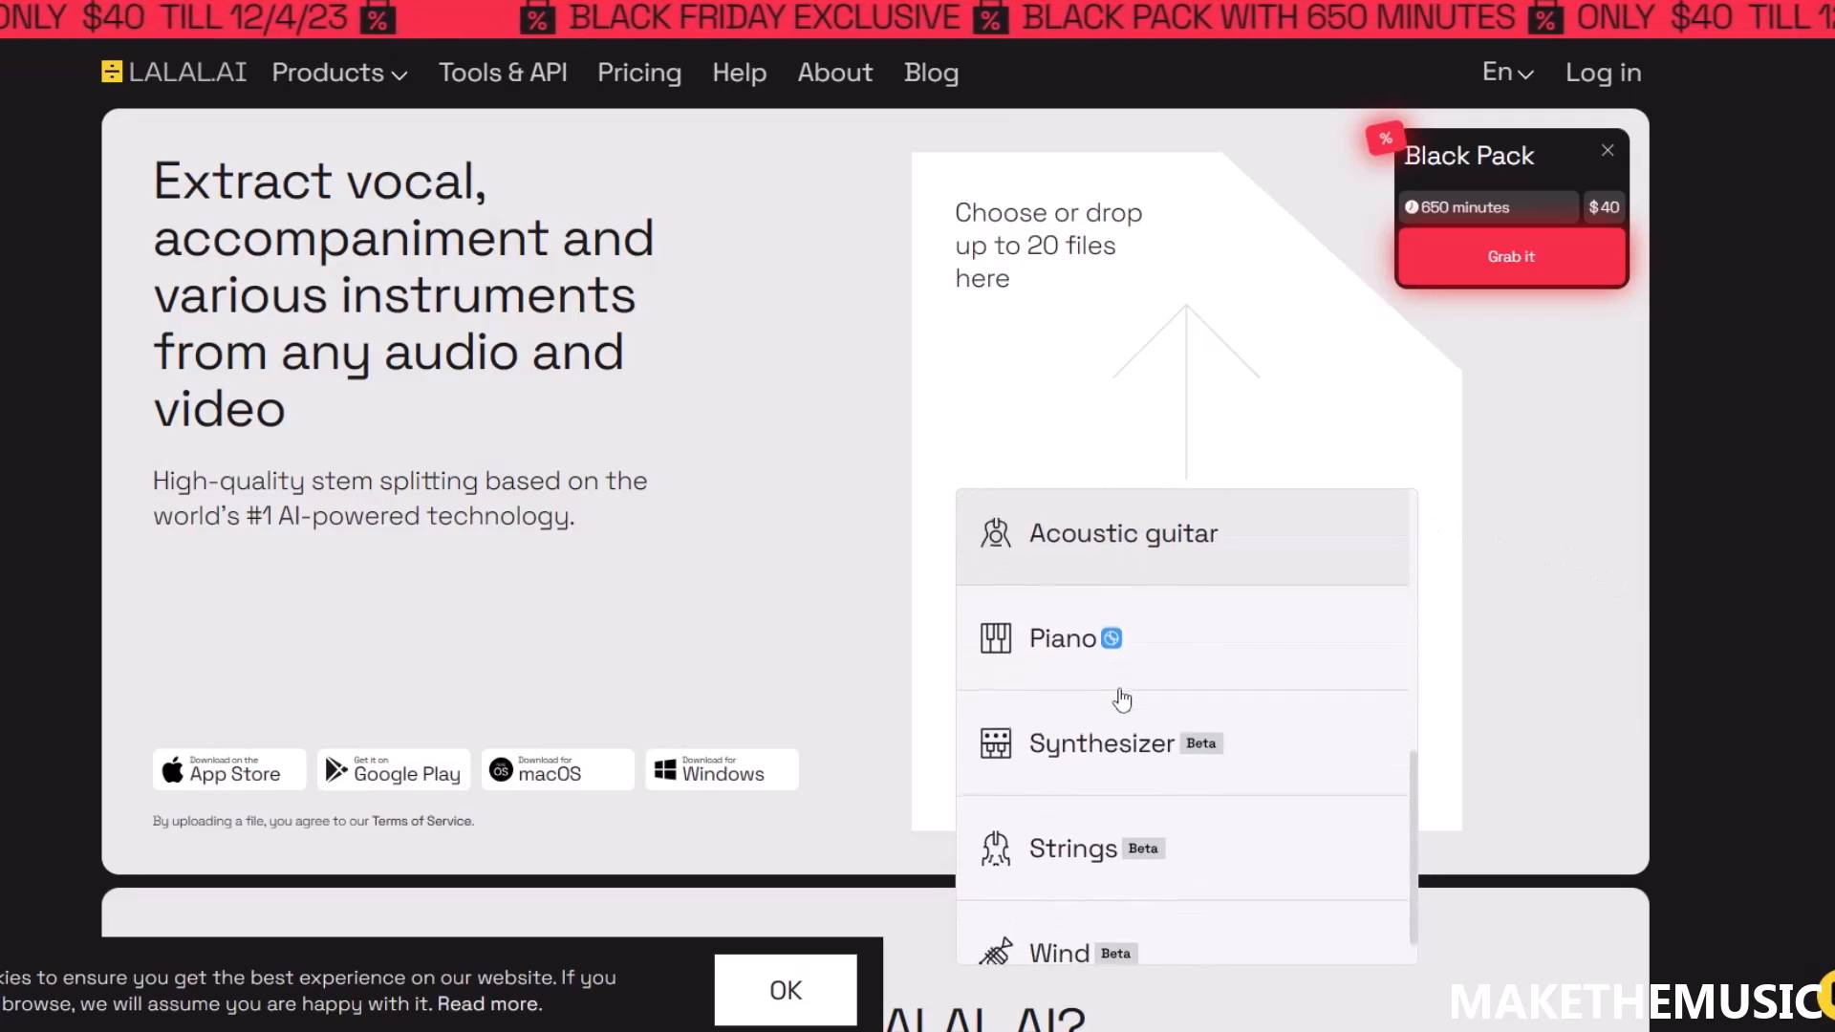
scroll(1124, 727, up, 3)
scroll(1129, 684, up, 1)
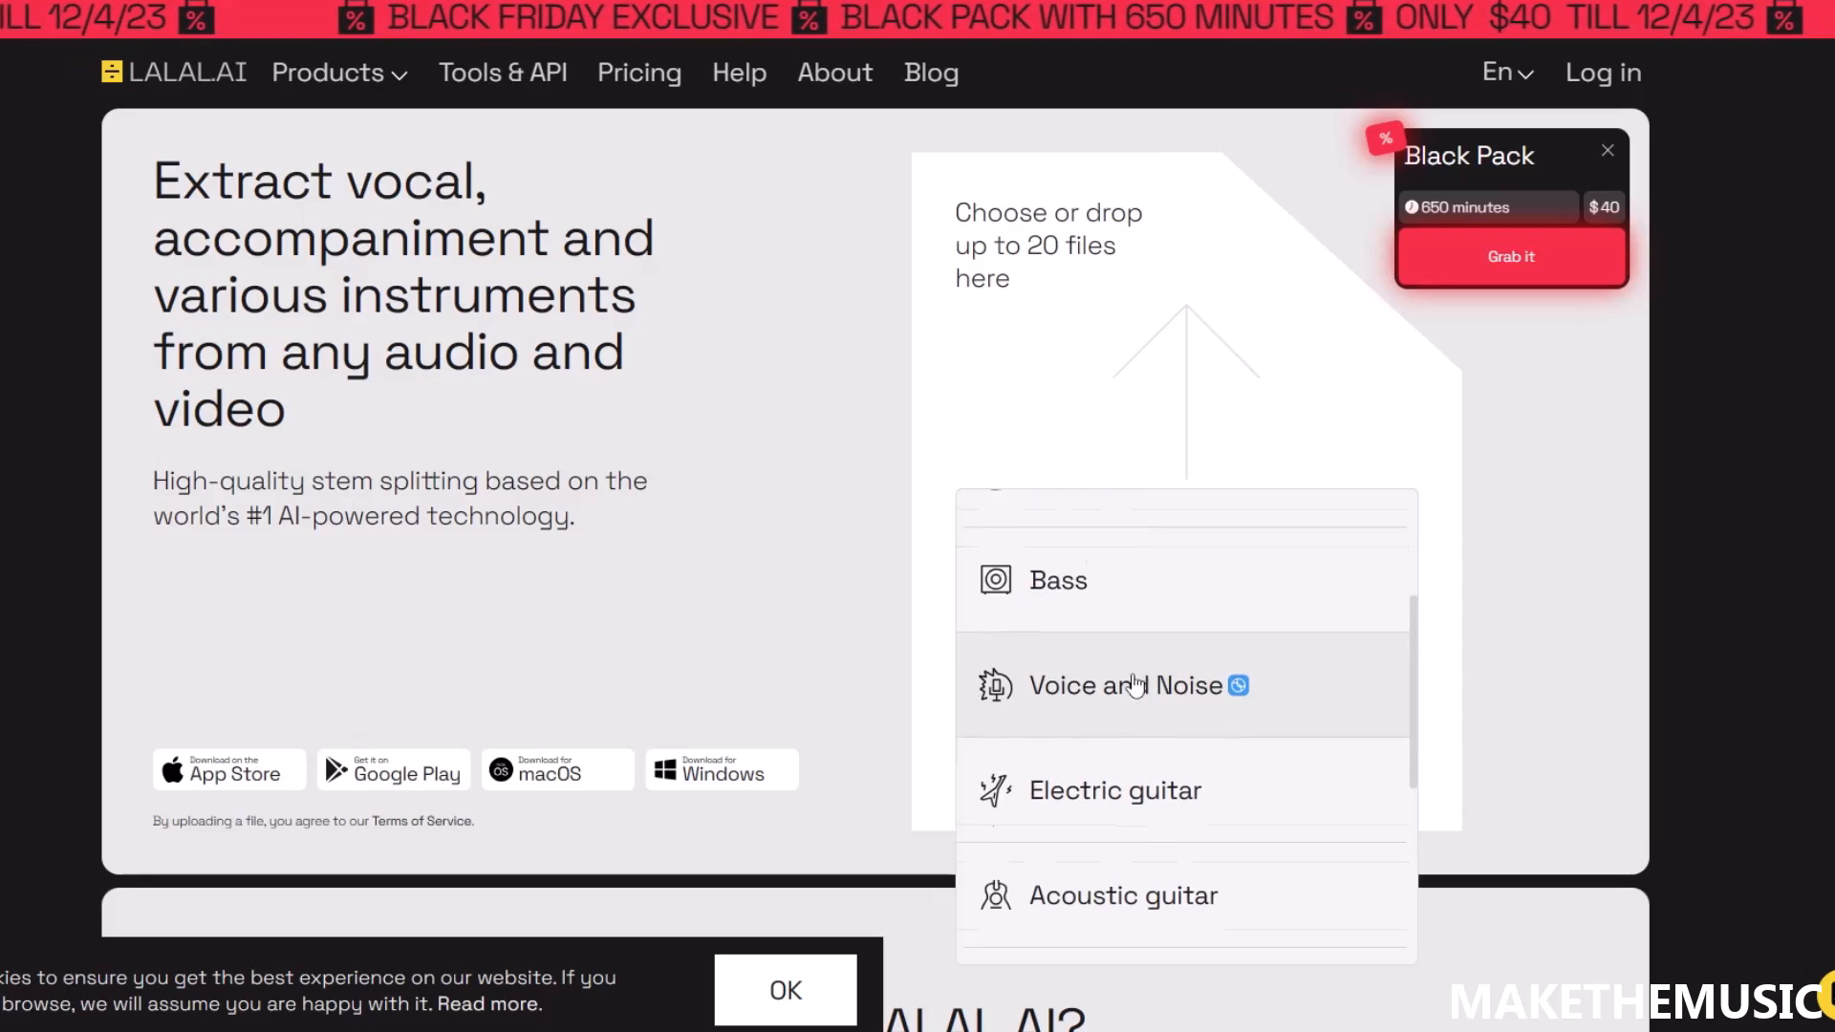
scroll(1134, 682, down, 2)
click(817, 542)
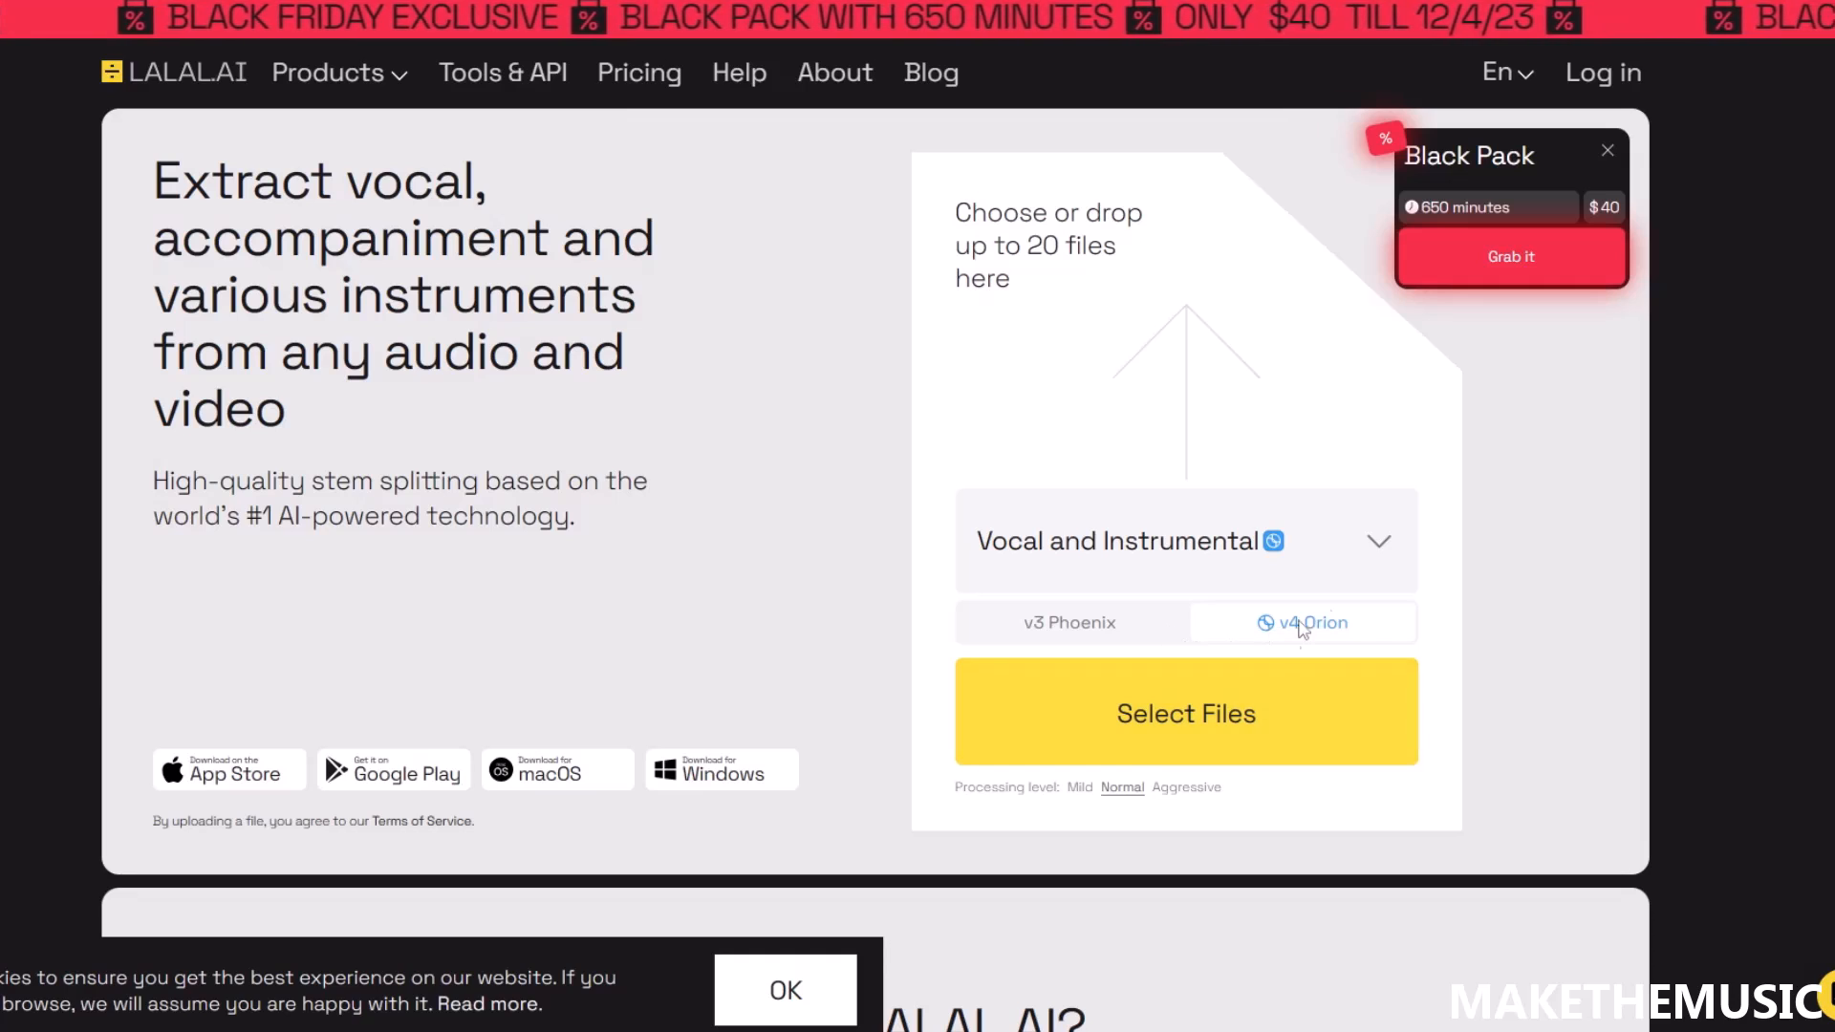
- Set the stem separation type to Electric guitar
click(1342, 576)
click(1231, 602)
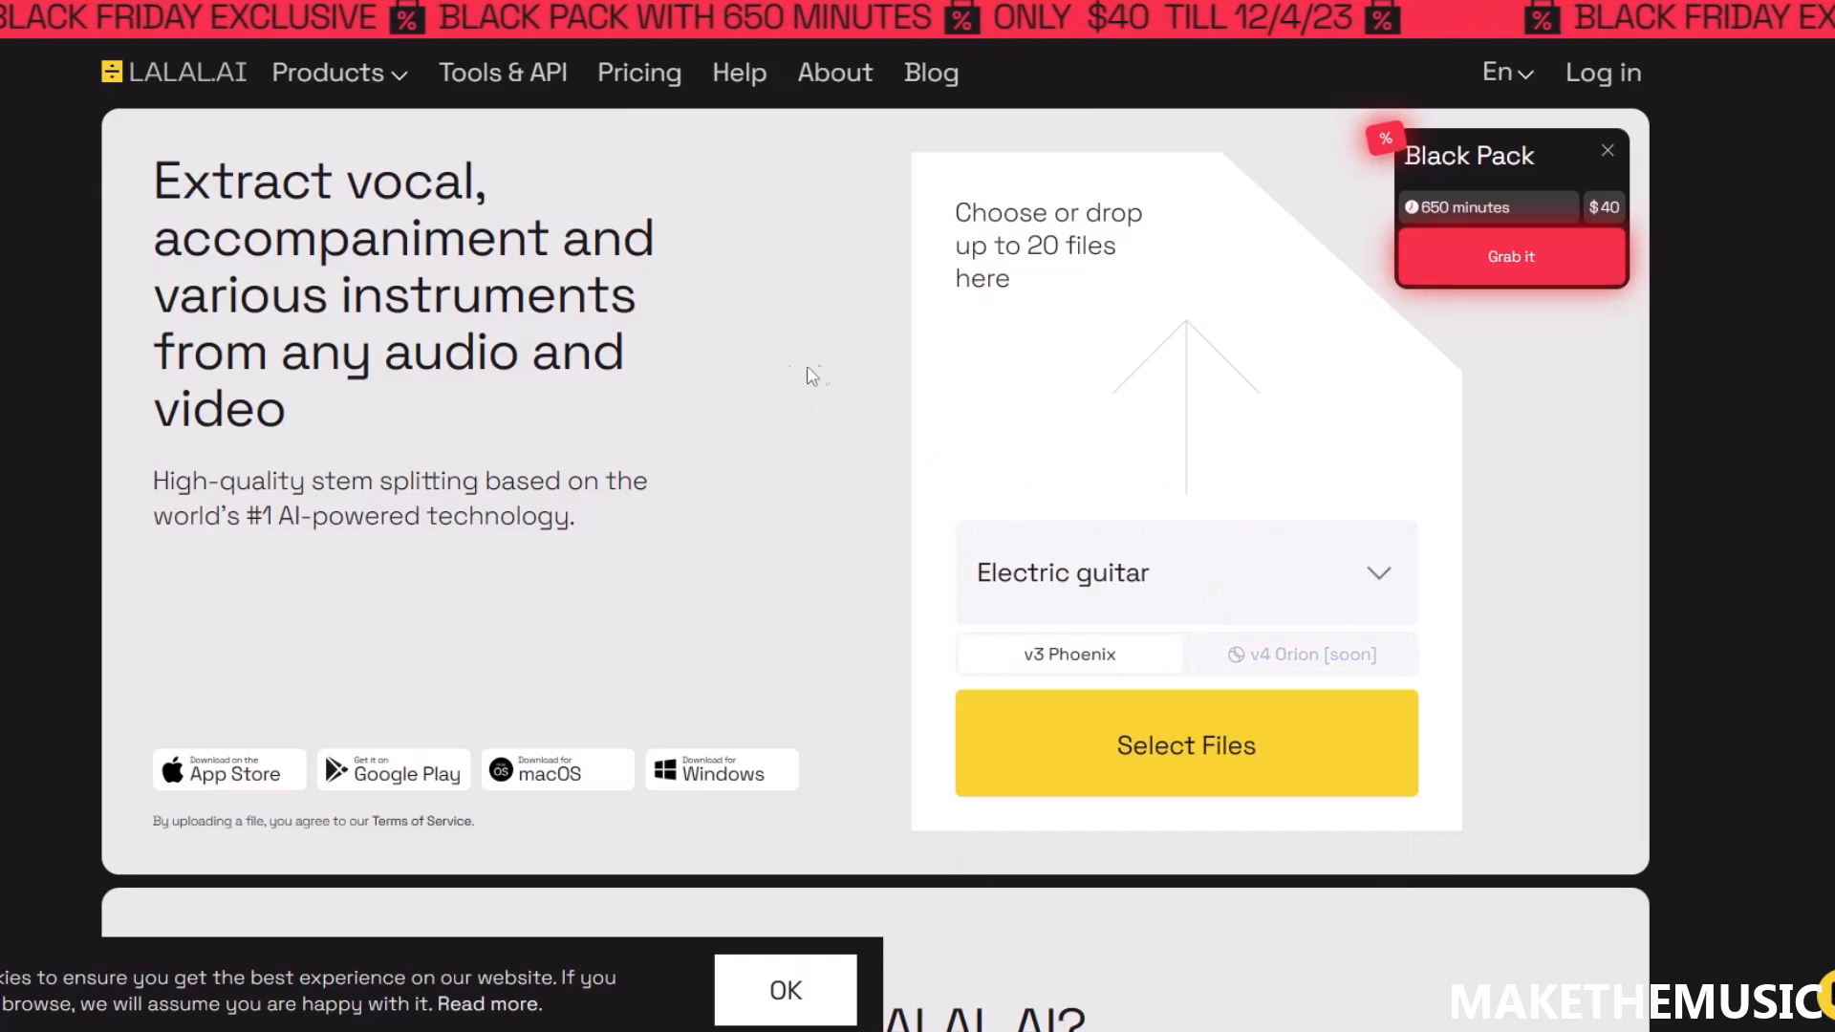
scroll(794, 320, down, 5)
scroll(689, 504, up, 5)
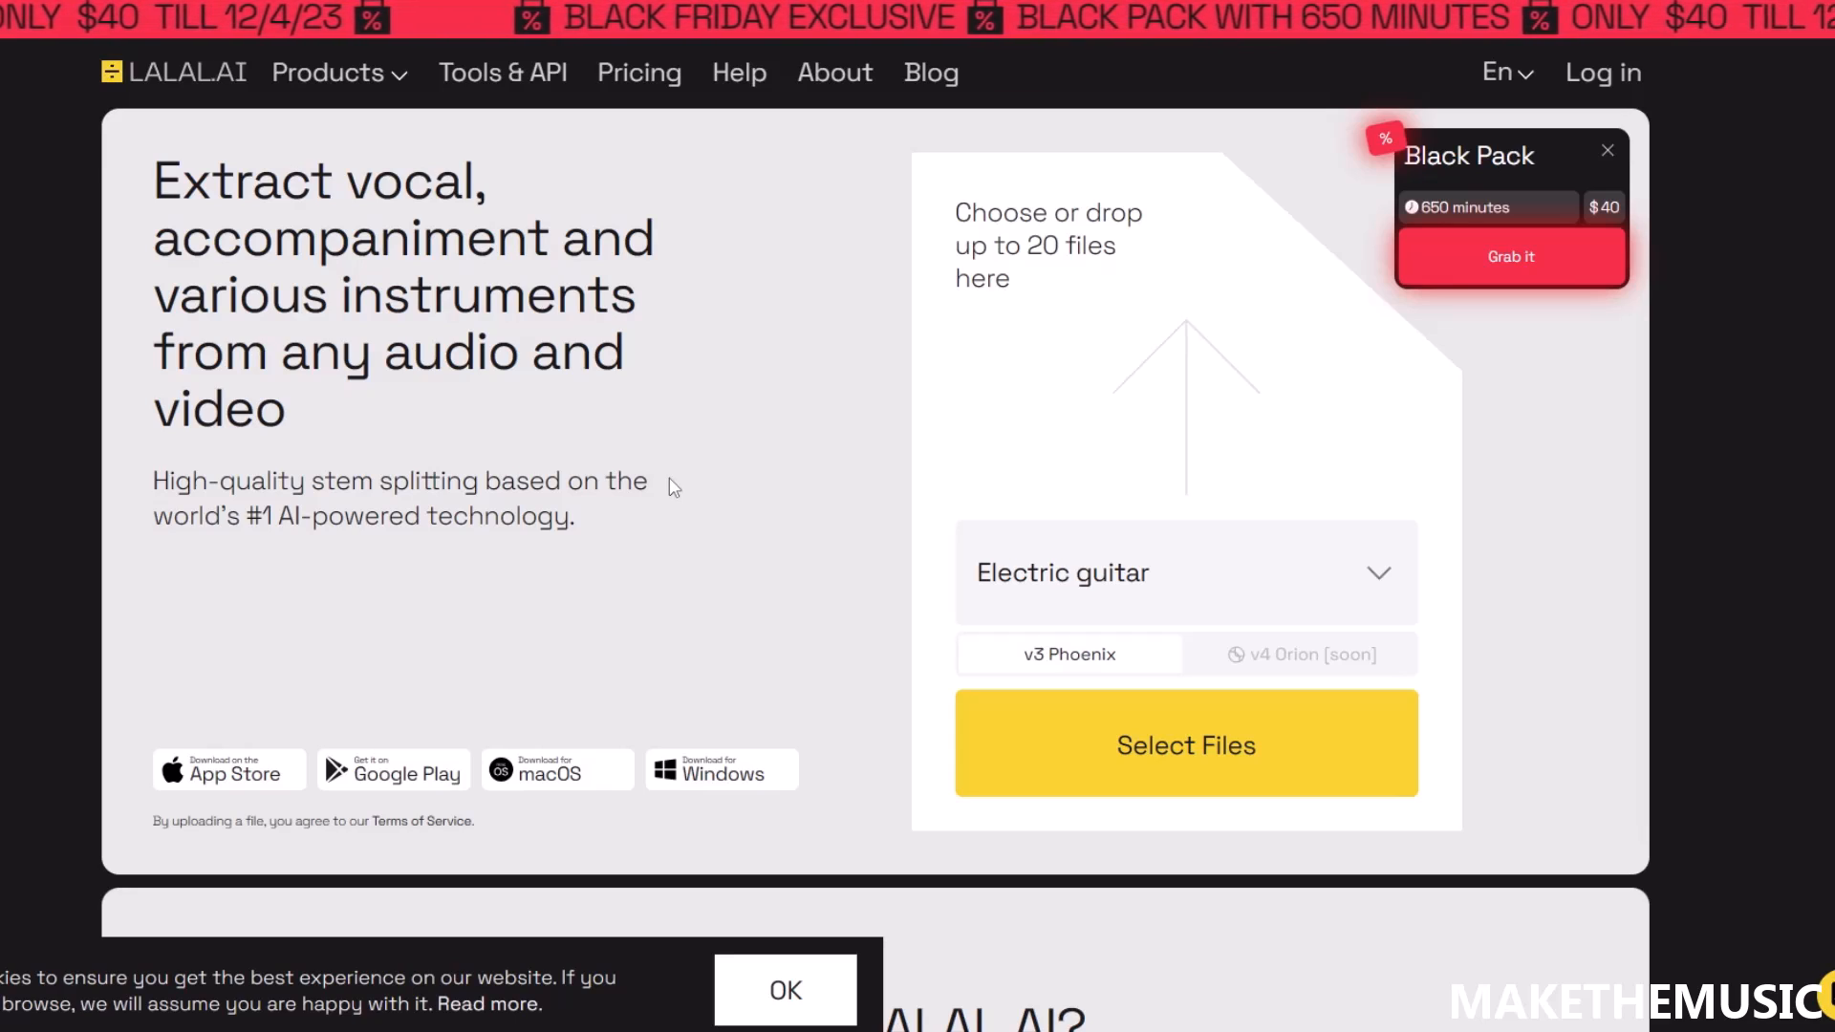
drag(580, 524, 153, 473)
click(707, 628)
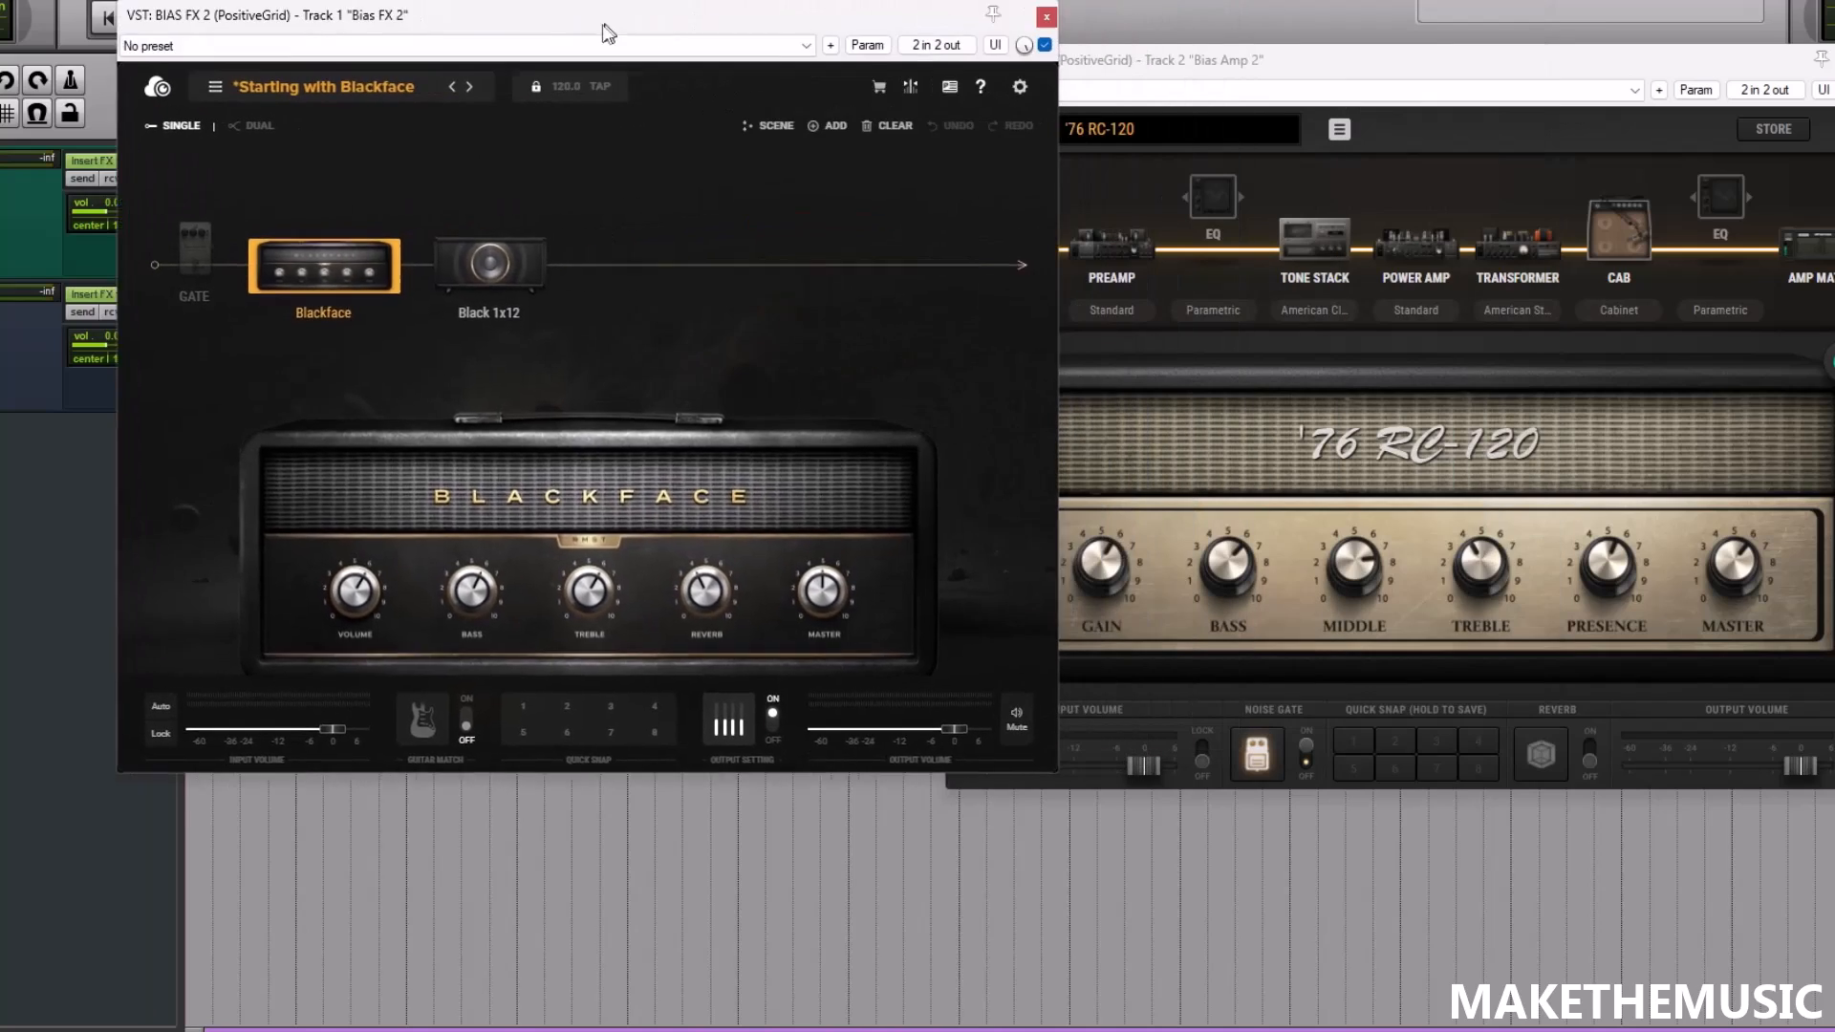
- Switch to REAPER and arrange the BIAS FX 2 and BIAS AMP 2 plugin windows side by side
drag(604, 33, 505, 44)
drag(1309, 64, 1275, 52)
drag(766, 40, 857, 36)
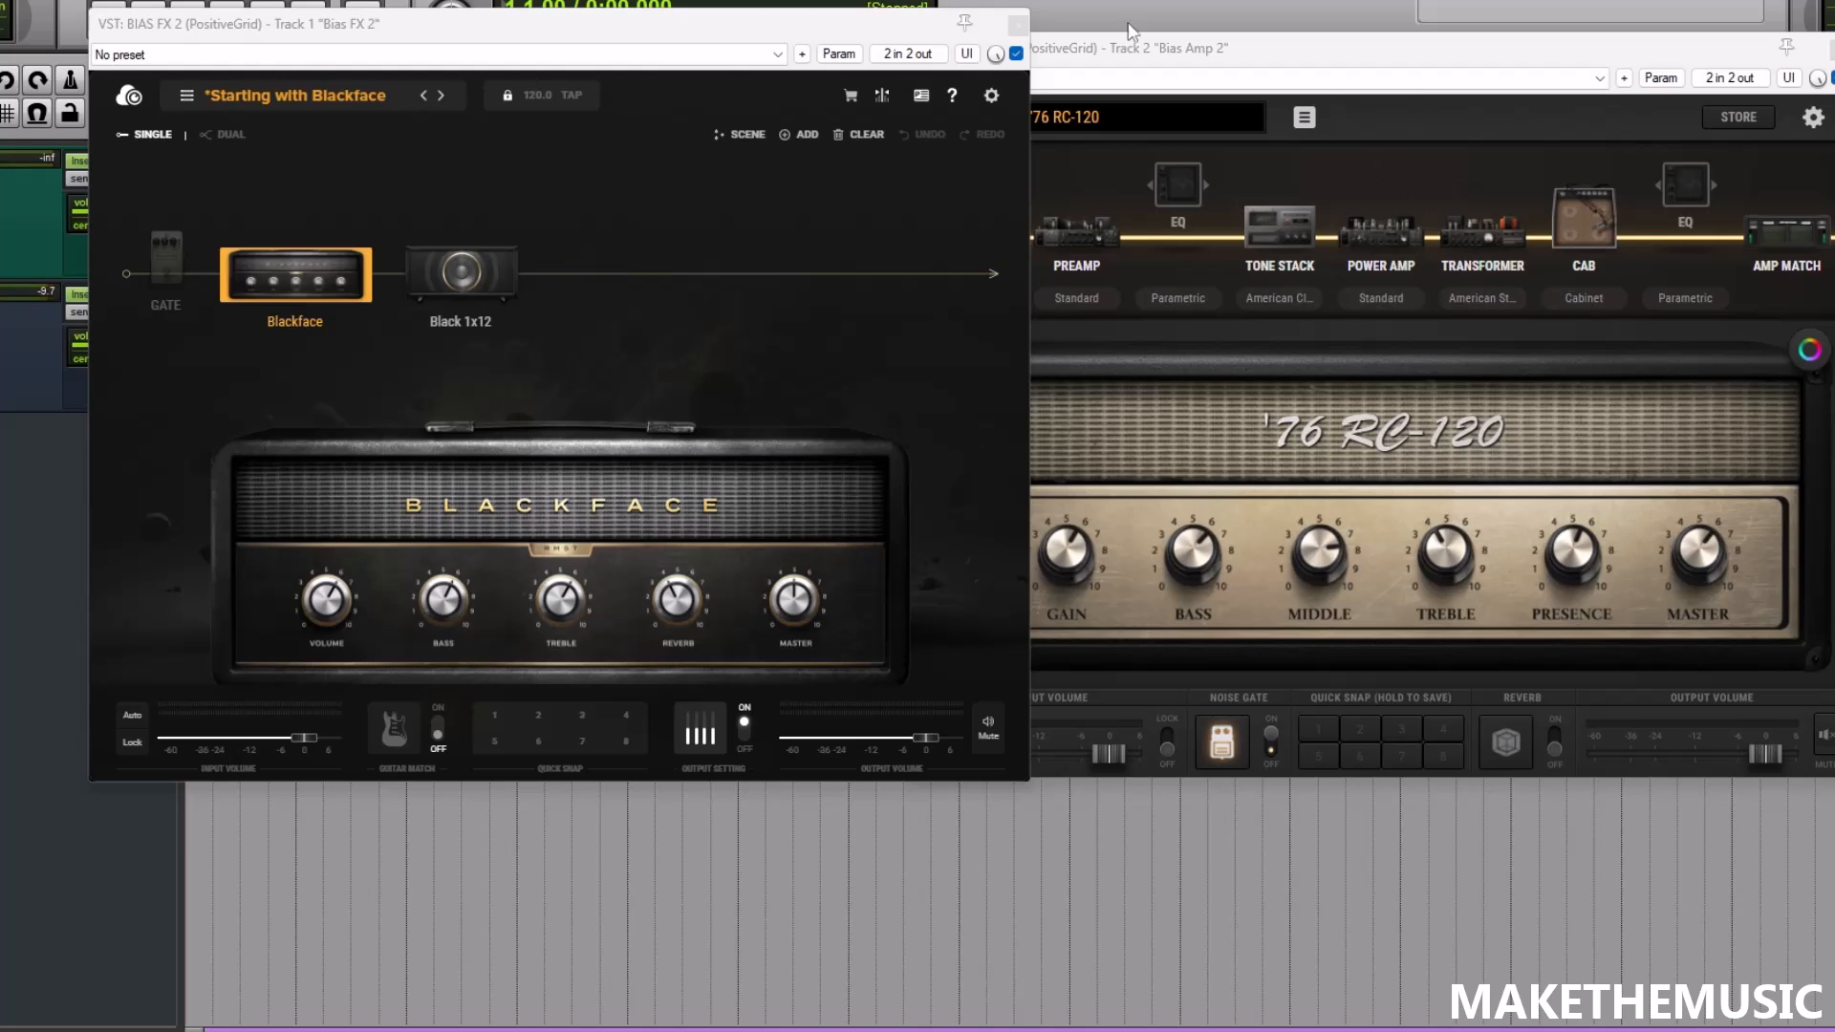
drag(868, 23, 749, 24)
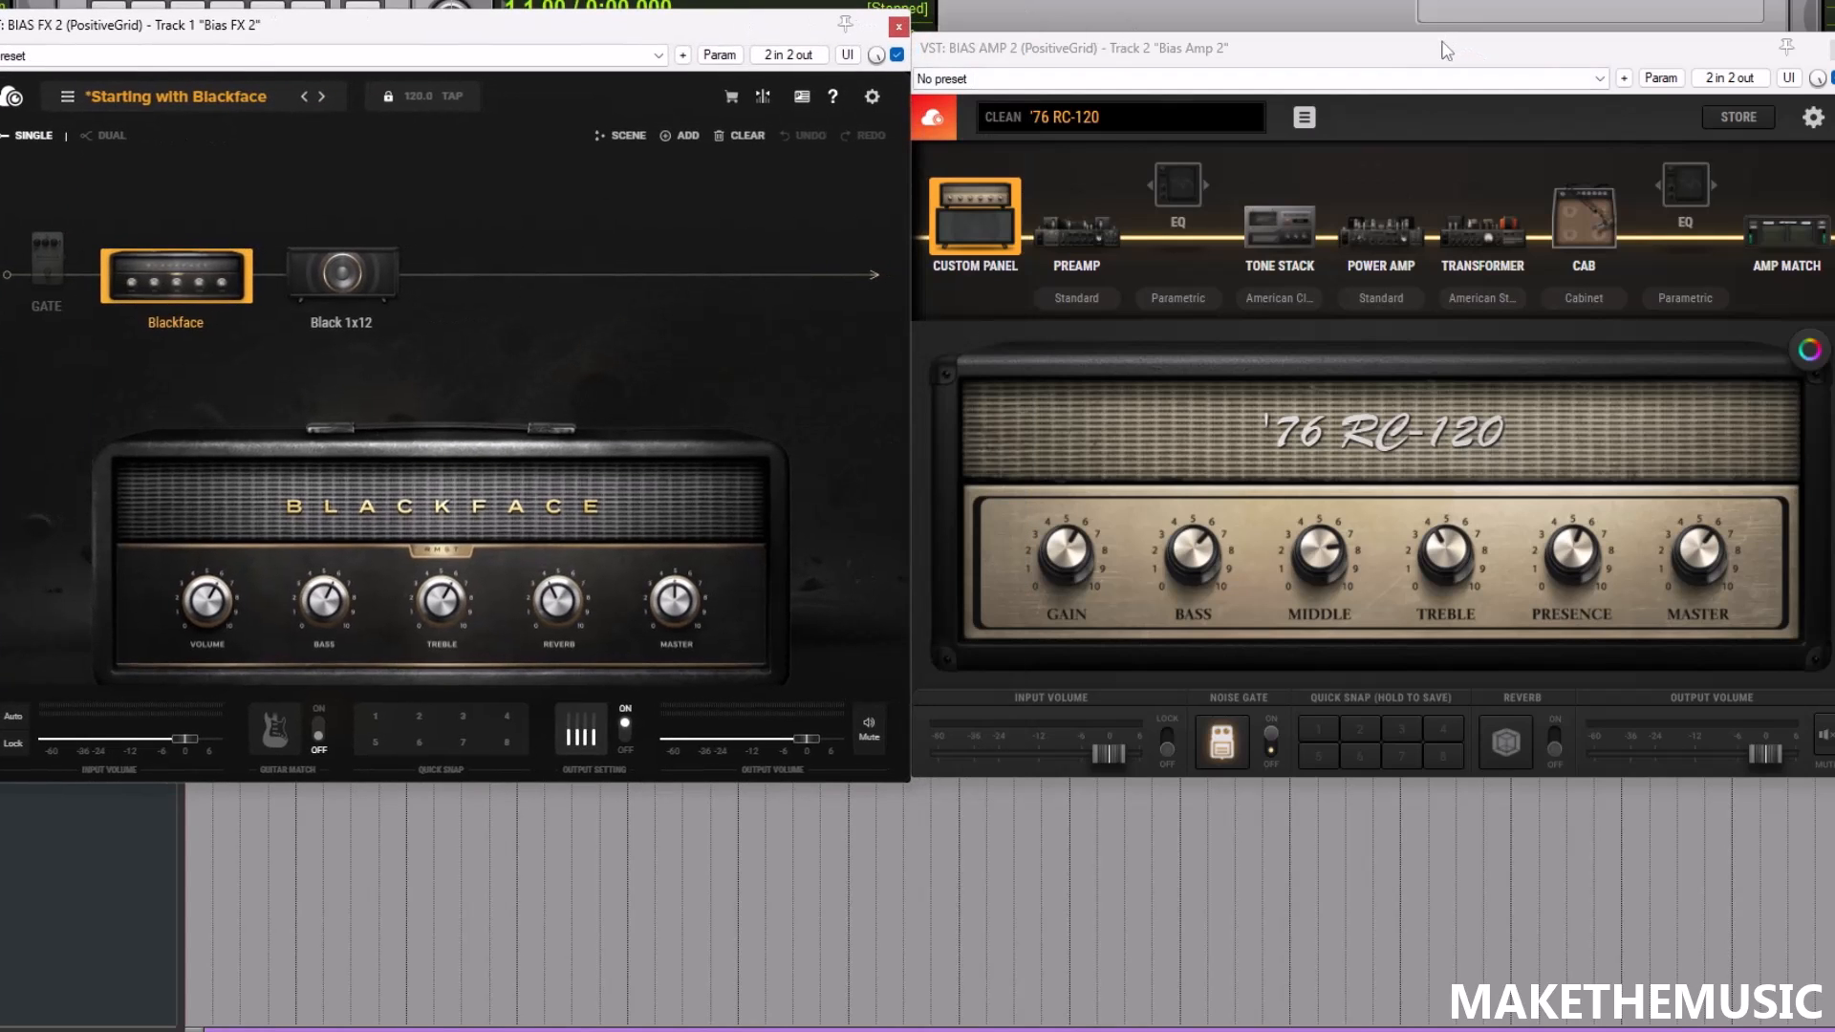
drag(1448, 49, 1417, 44)
- Start Amp Match in BIAS AMP 2 with a solo guitar track as the source, and continue to the audio import
click(1756, 226)
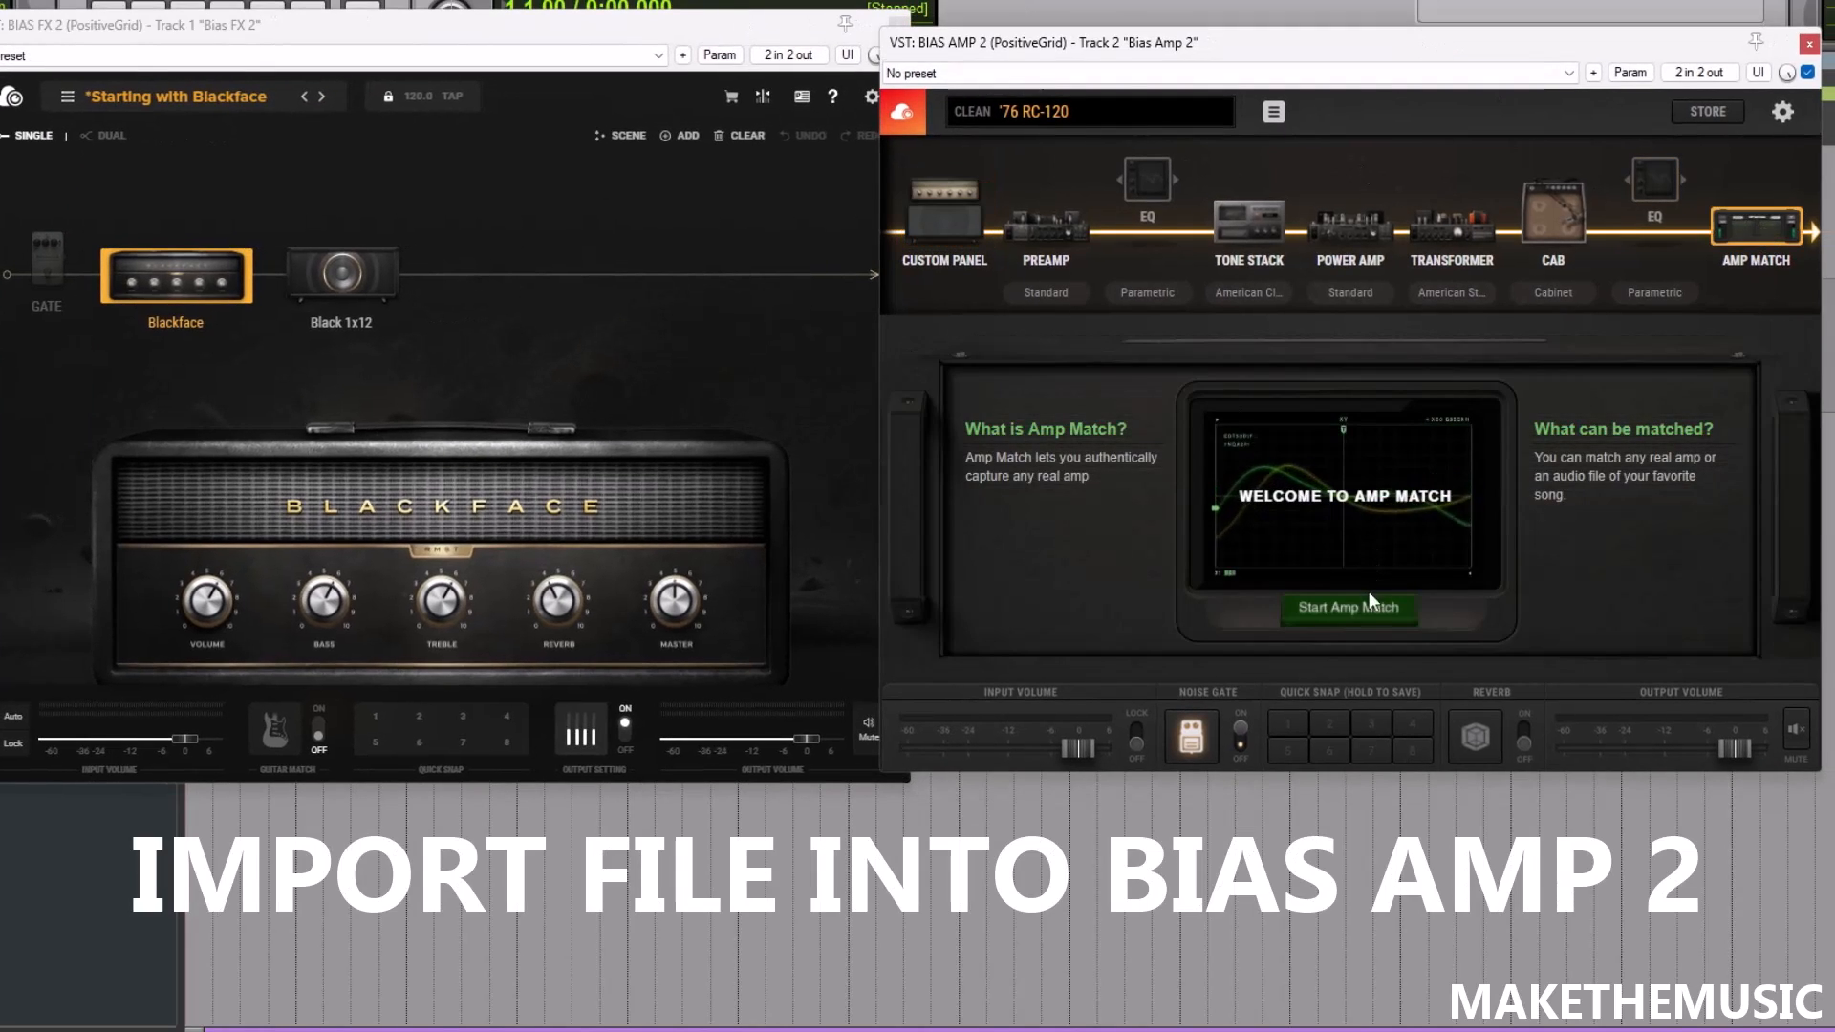
click(1369, 604)
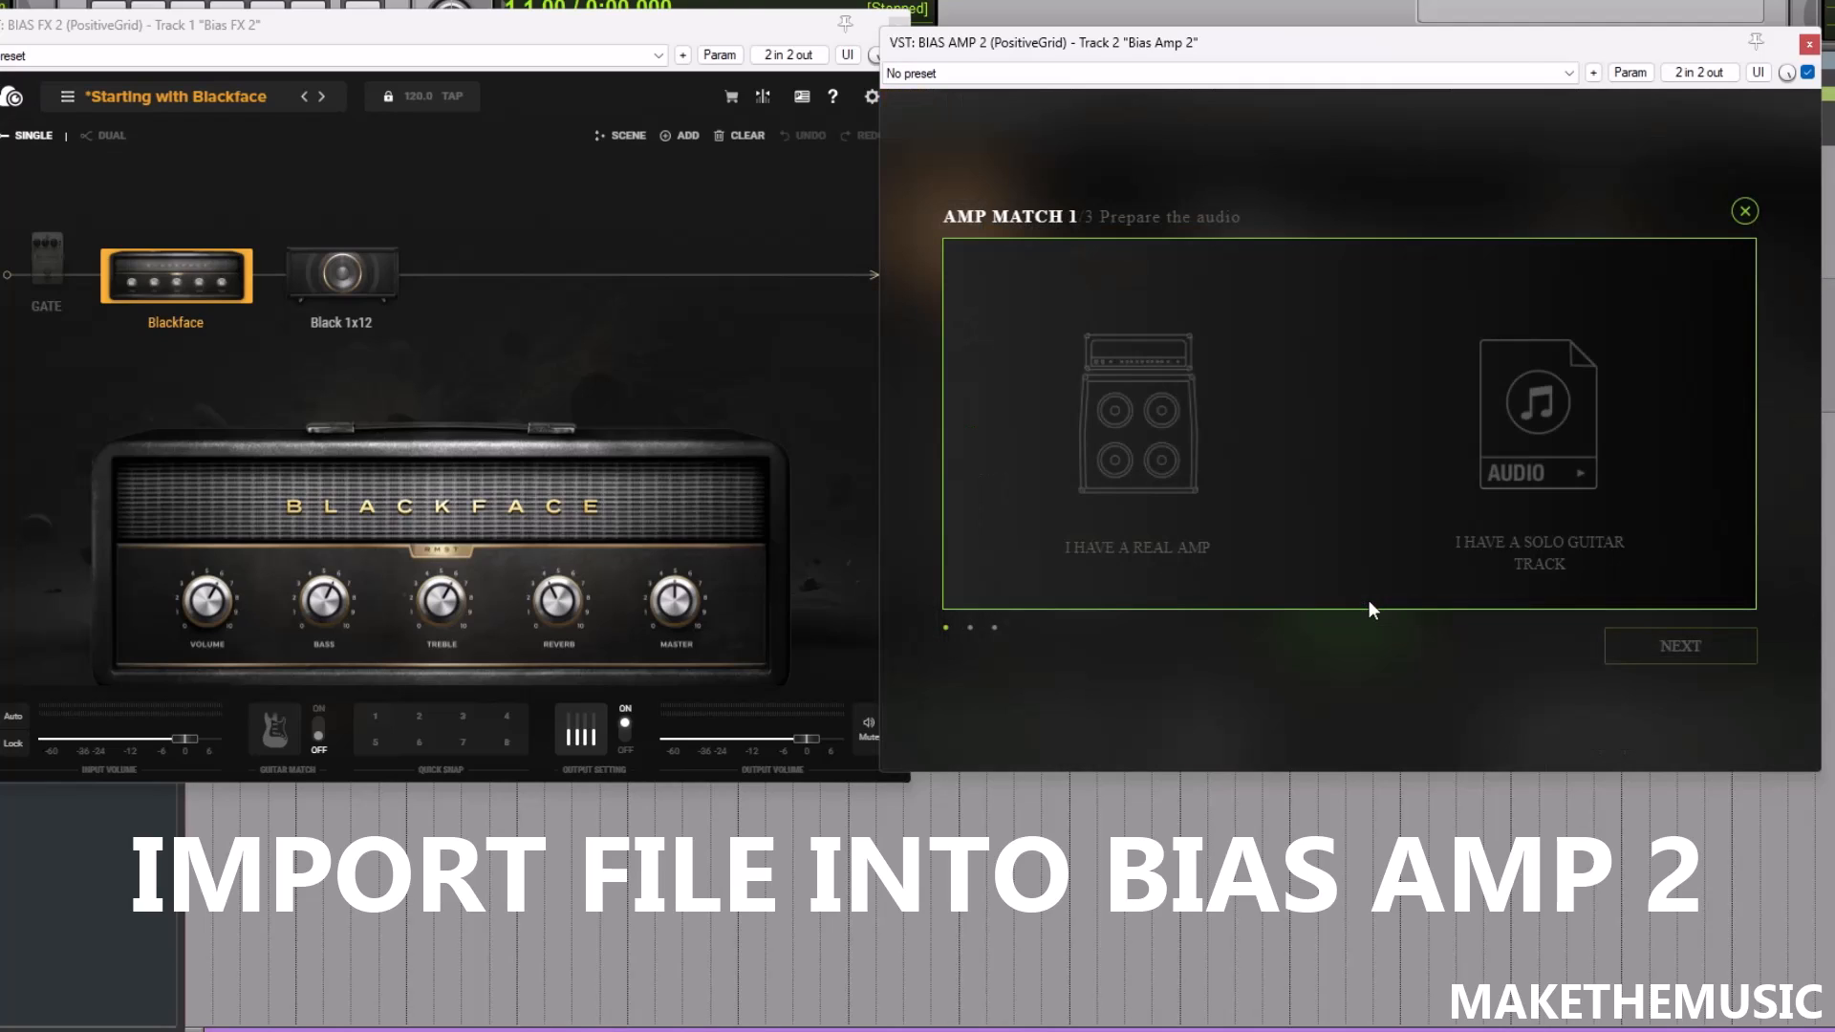
click(1548, 468)
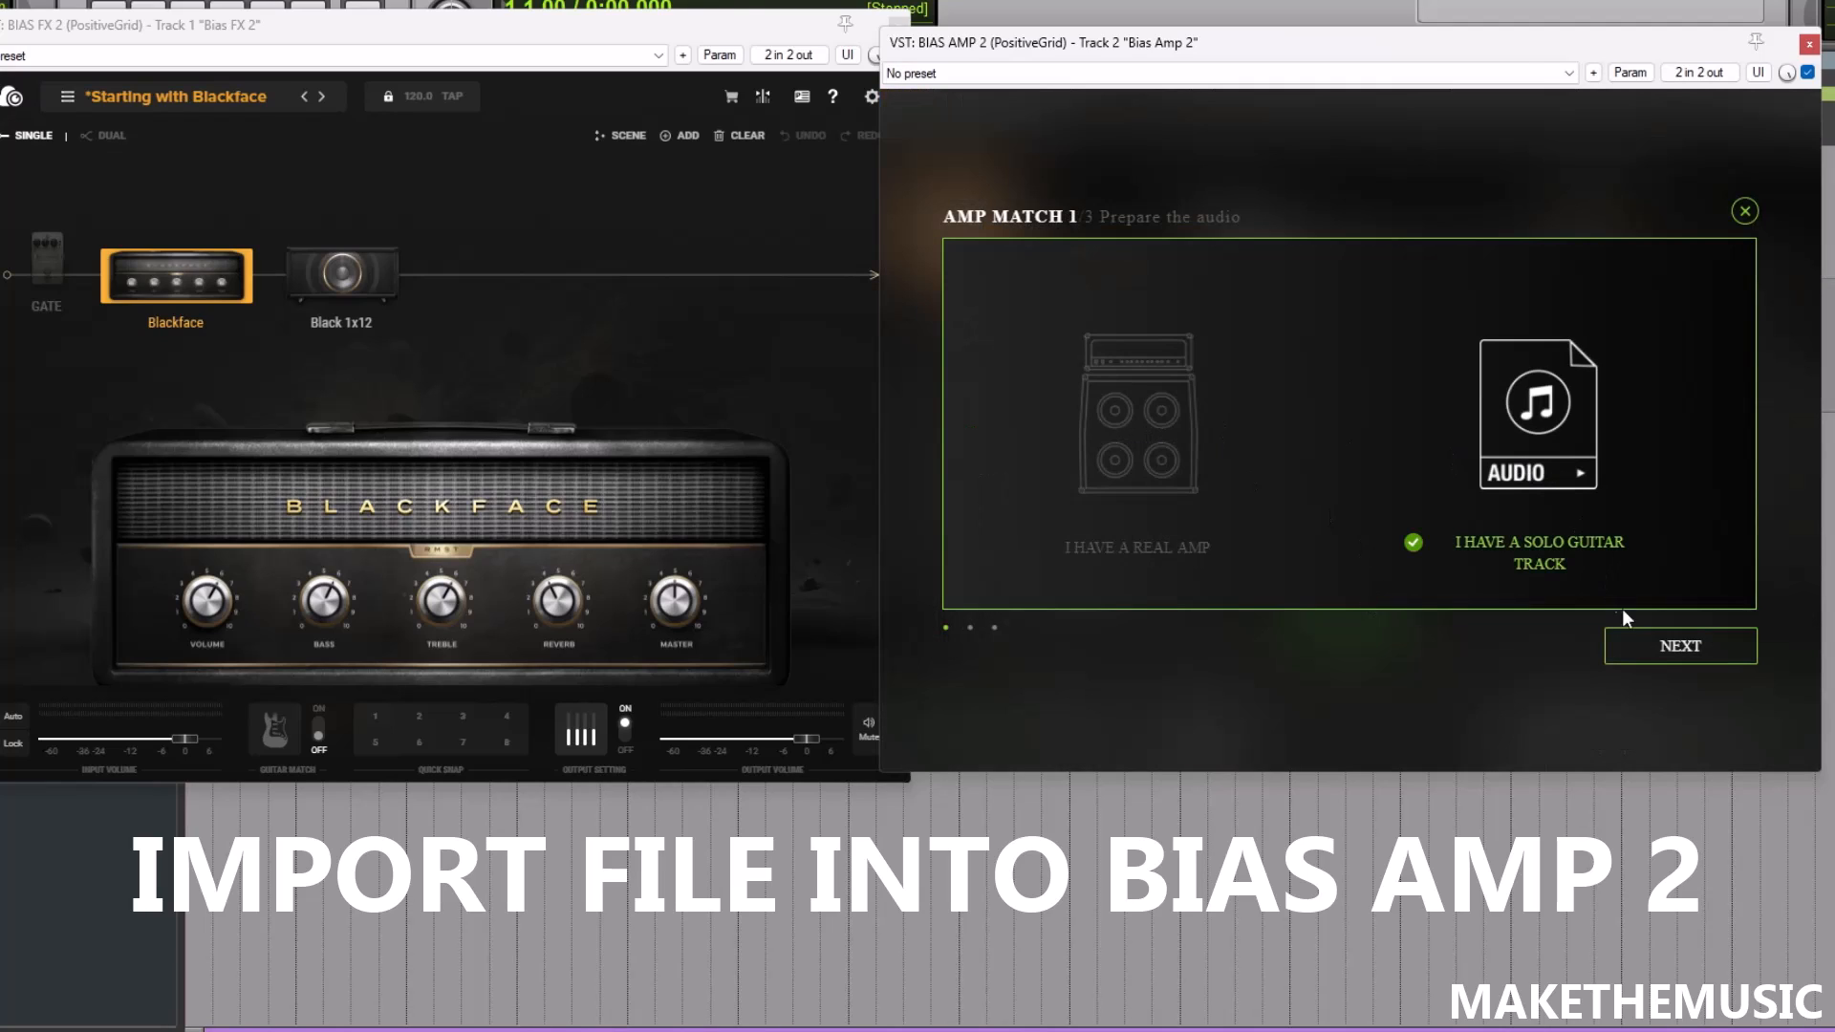
click(1660, 658)
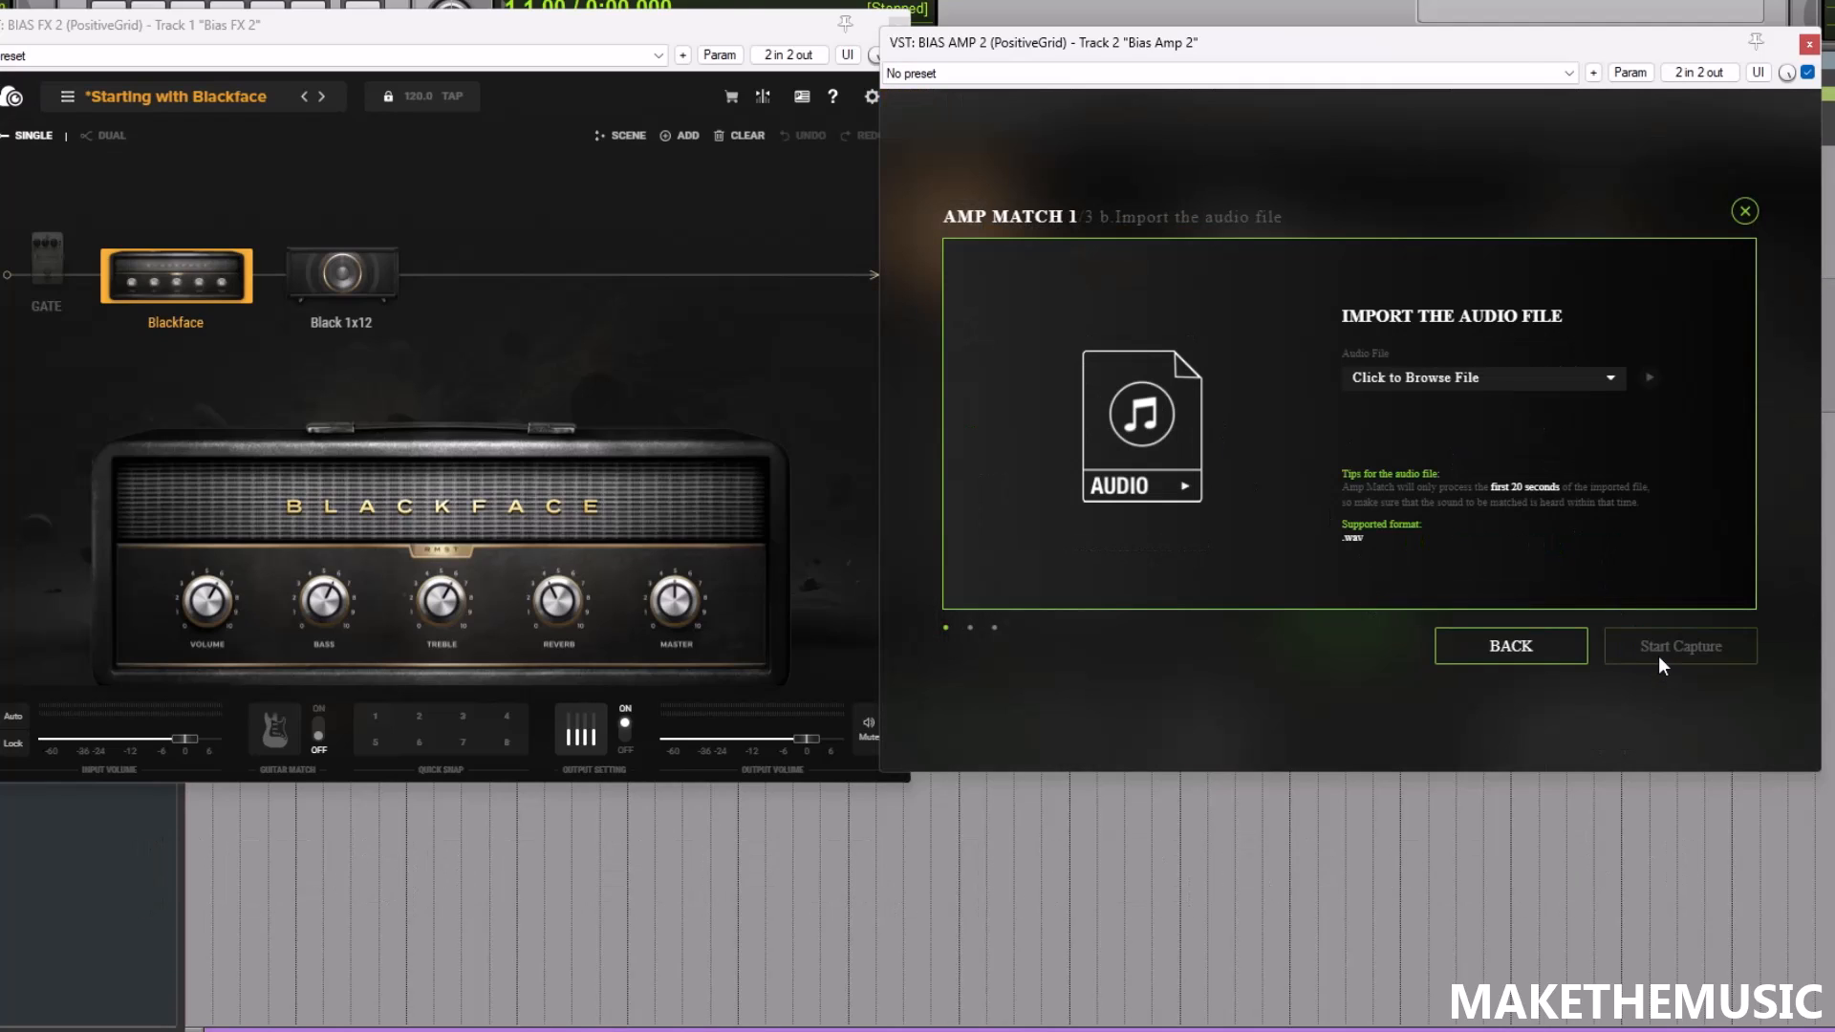
- Import PoetsandMadGtr2.wav from the ToneMatch folder in Music as the Amp Match audio file
click(1496, 383)
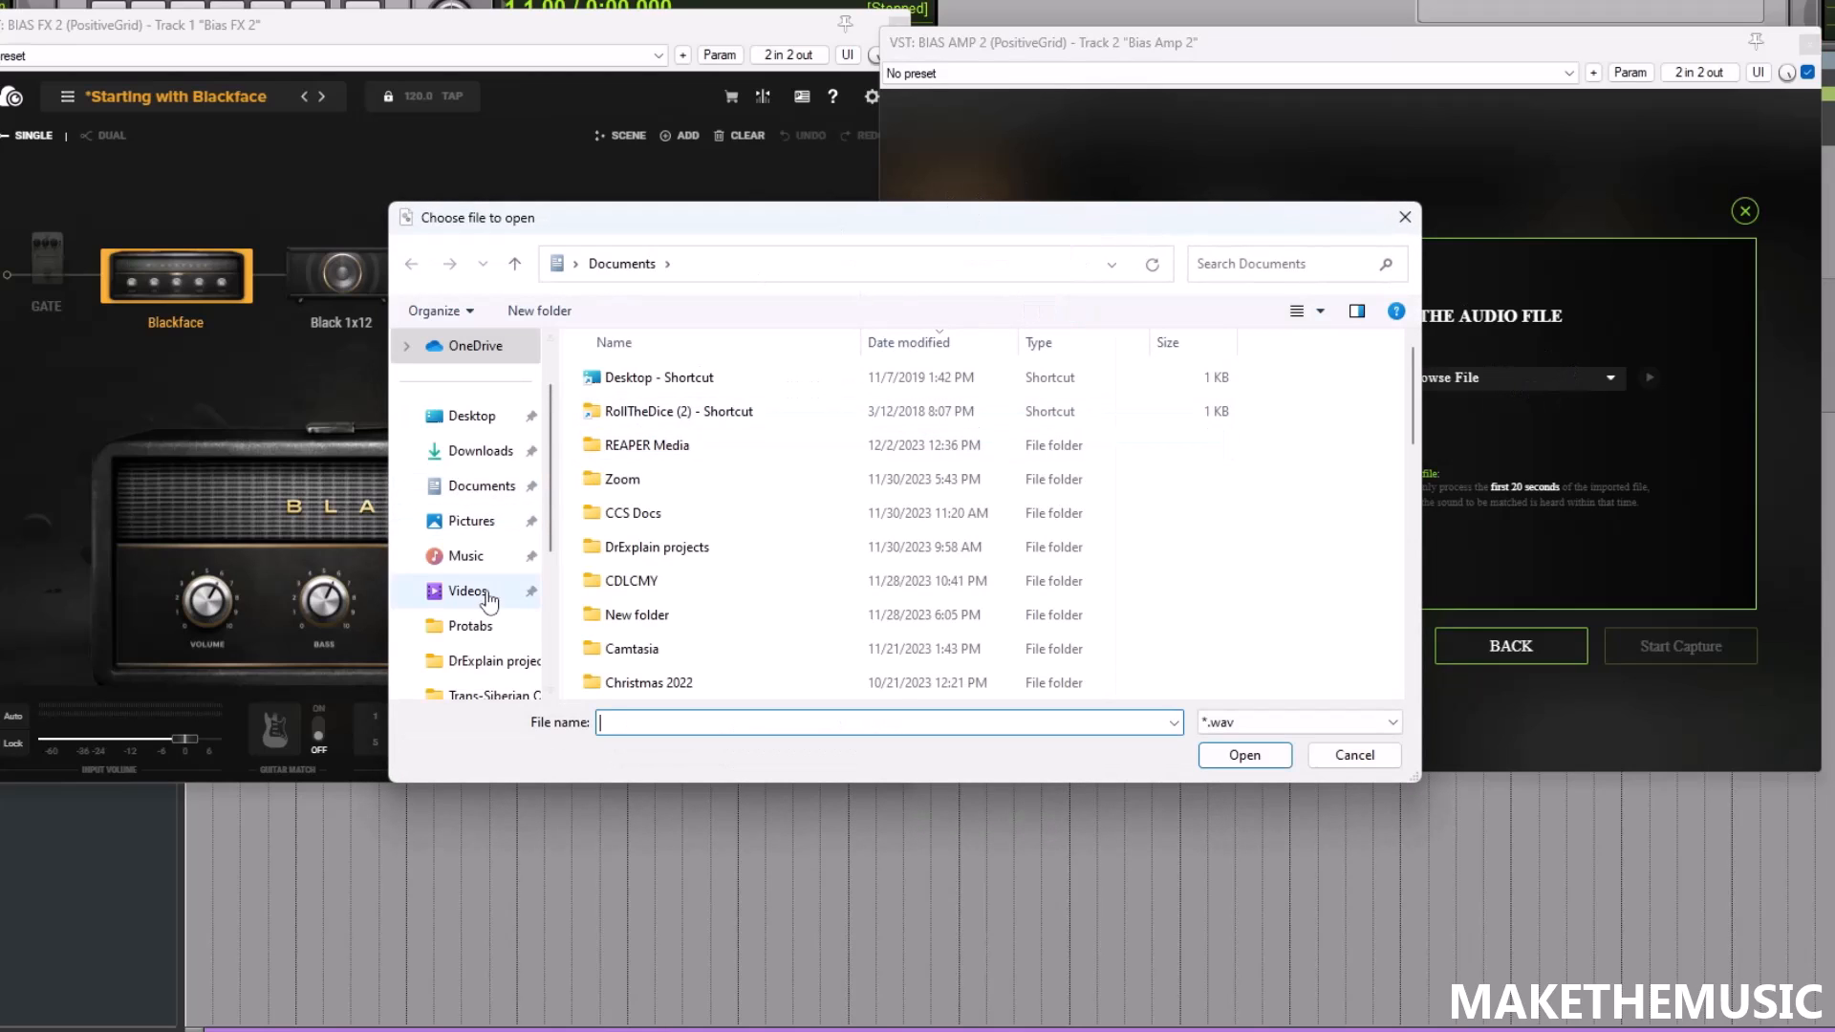
click(468, 556)
scroll(689, 463, down, 5)
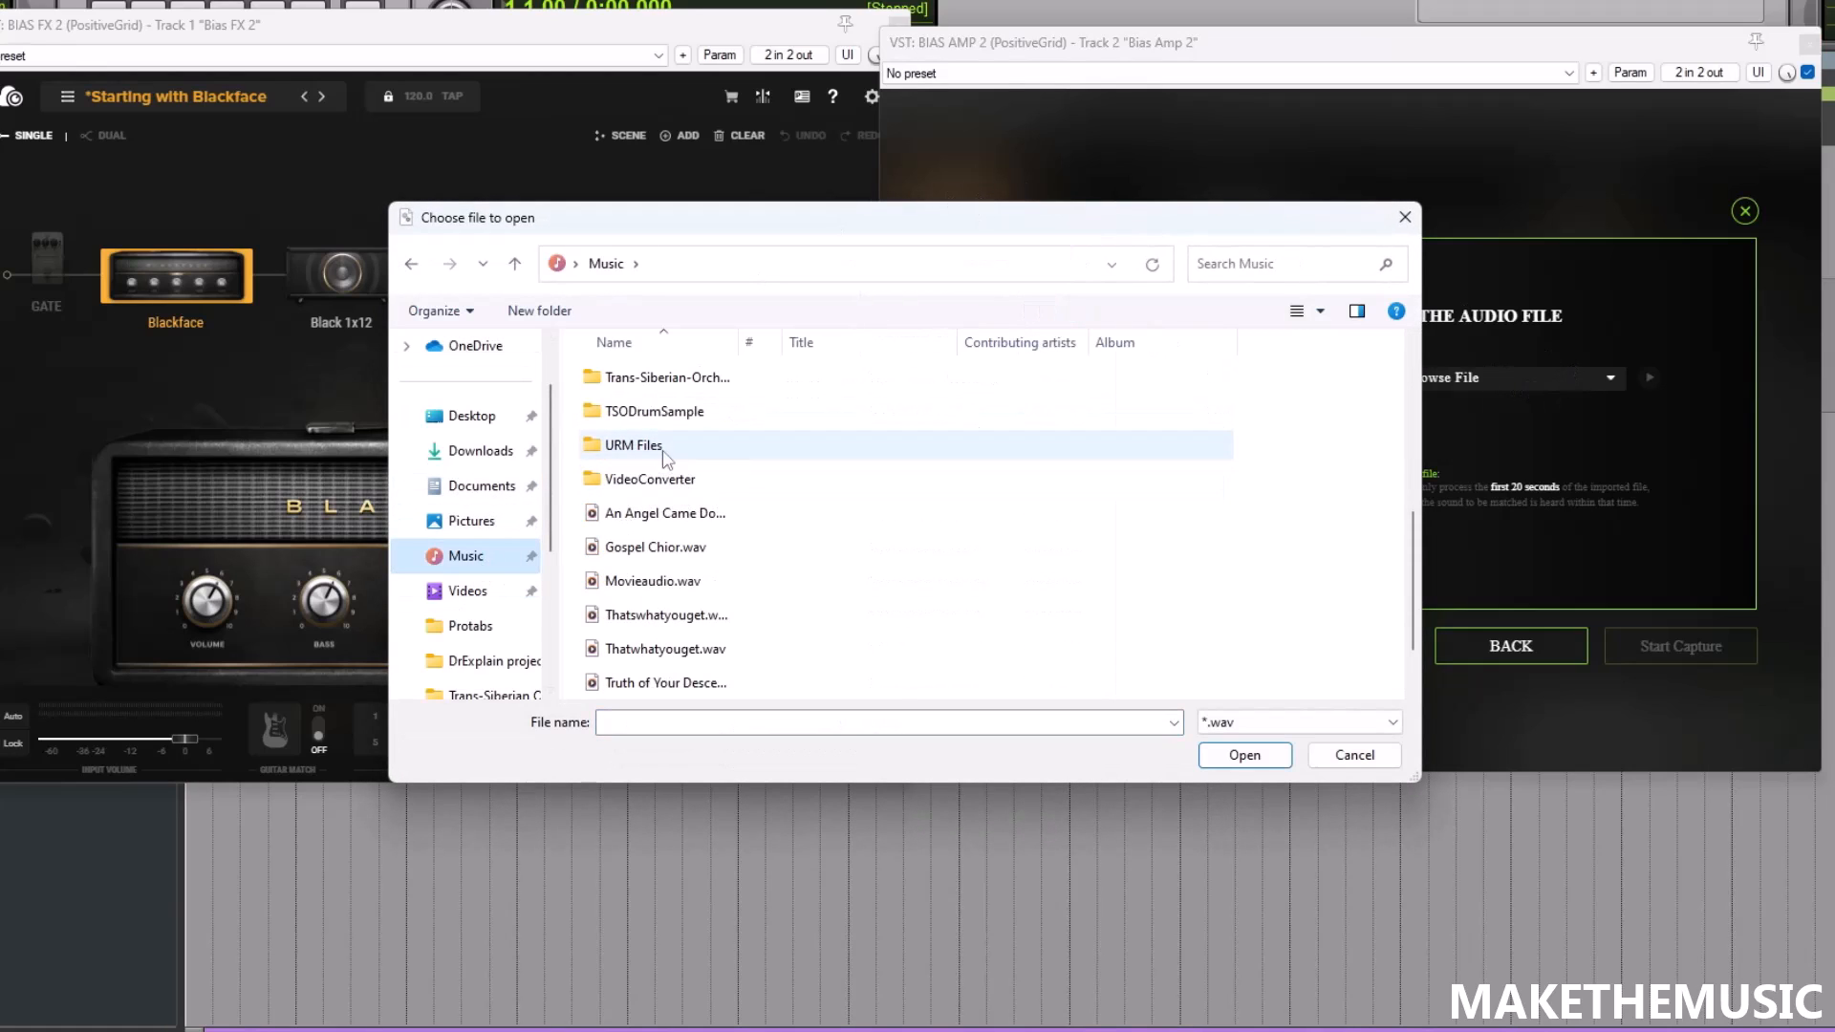
scroll(707, 463, up, 4)
scroll(709, 465, down, 2)
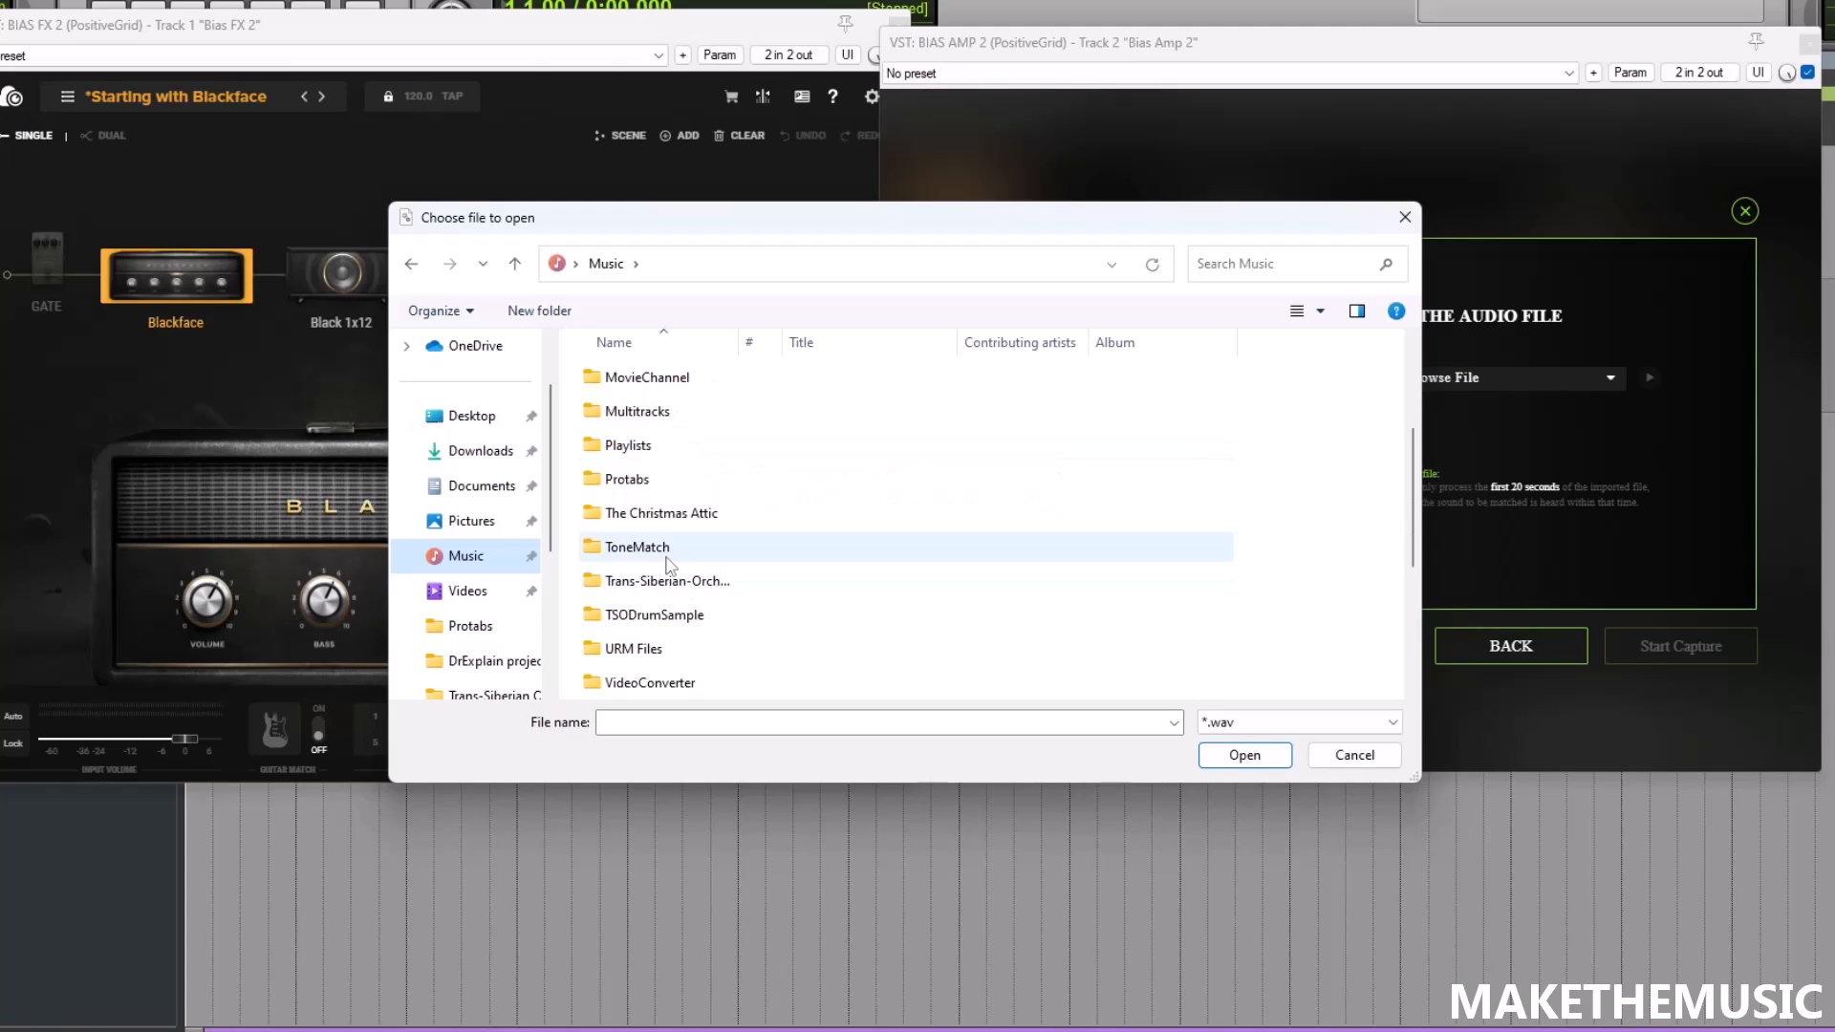
double_click(666, 562)
click(694, 384)
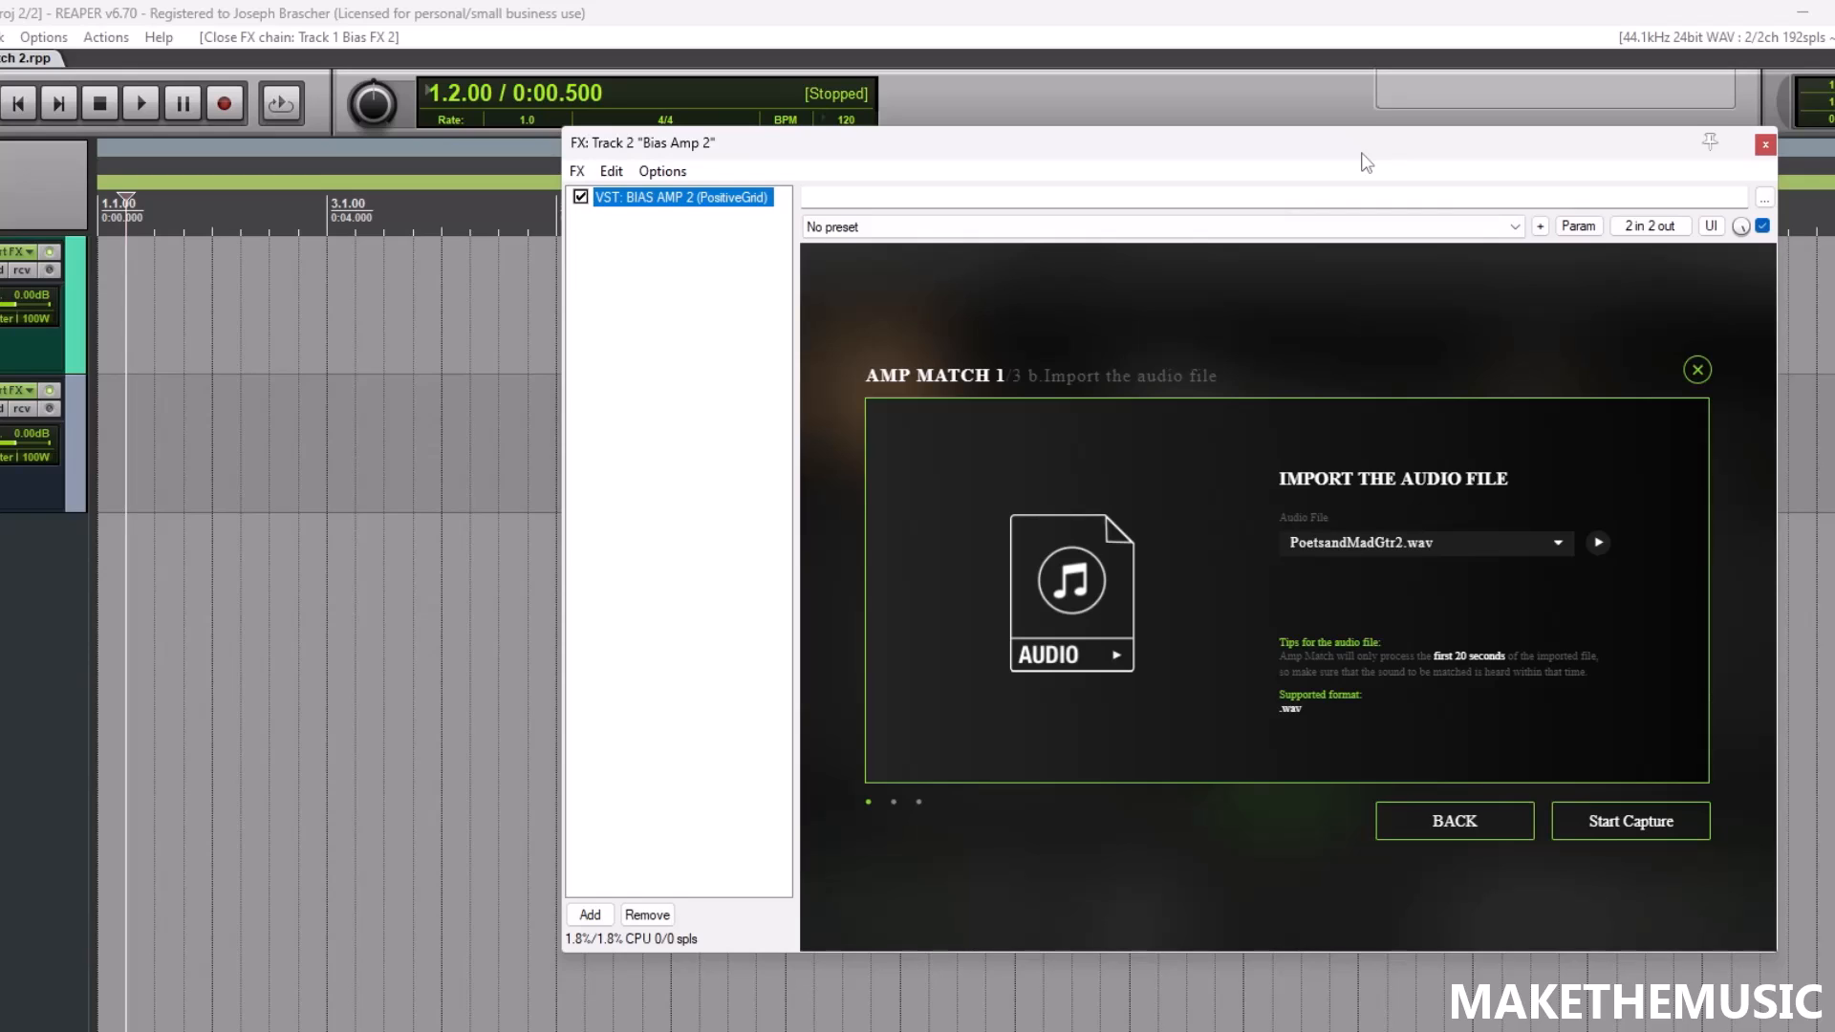
- Capture the imported audio file and continue to the instrument capture stage of Amp Match
drag(1220, 145, 975, 127)
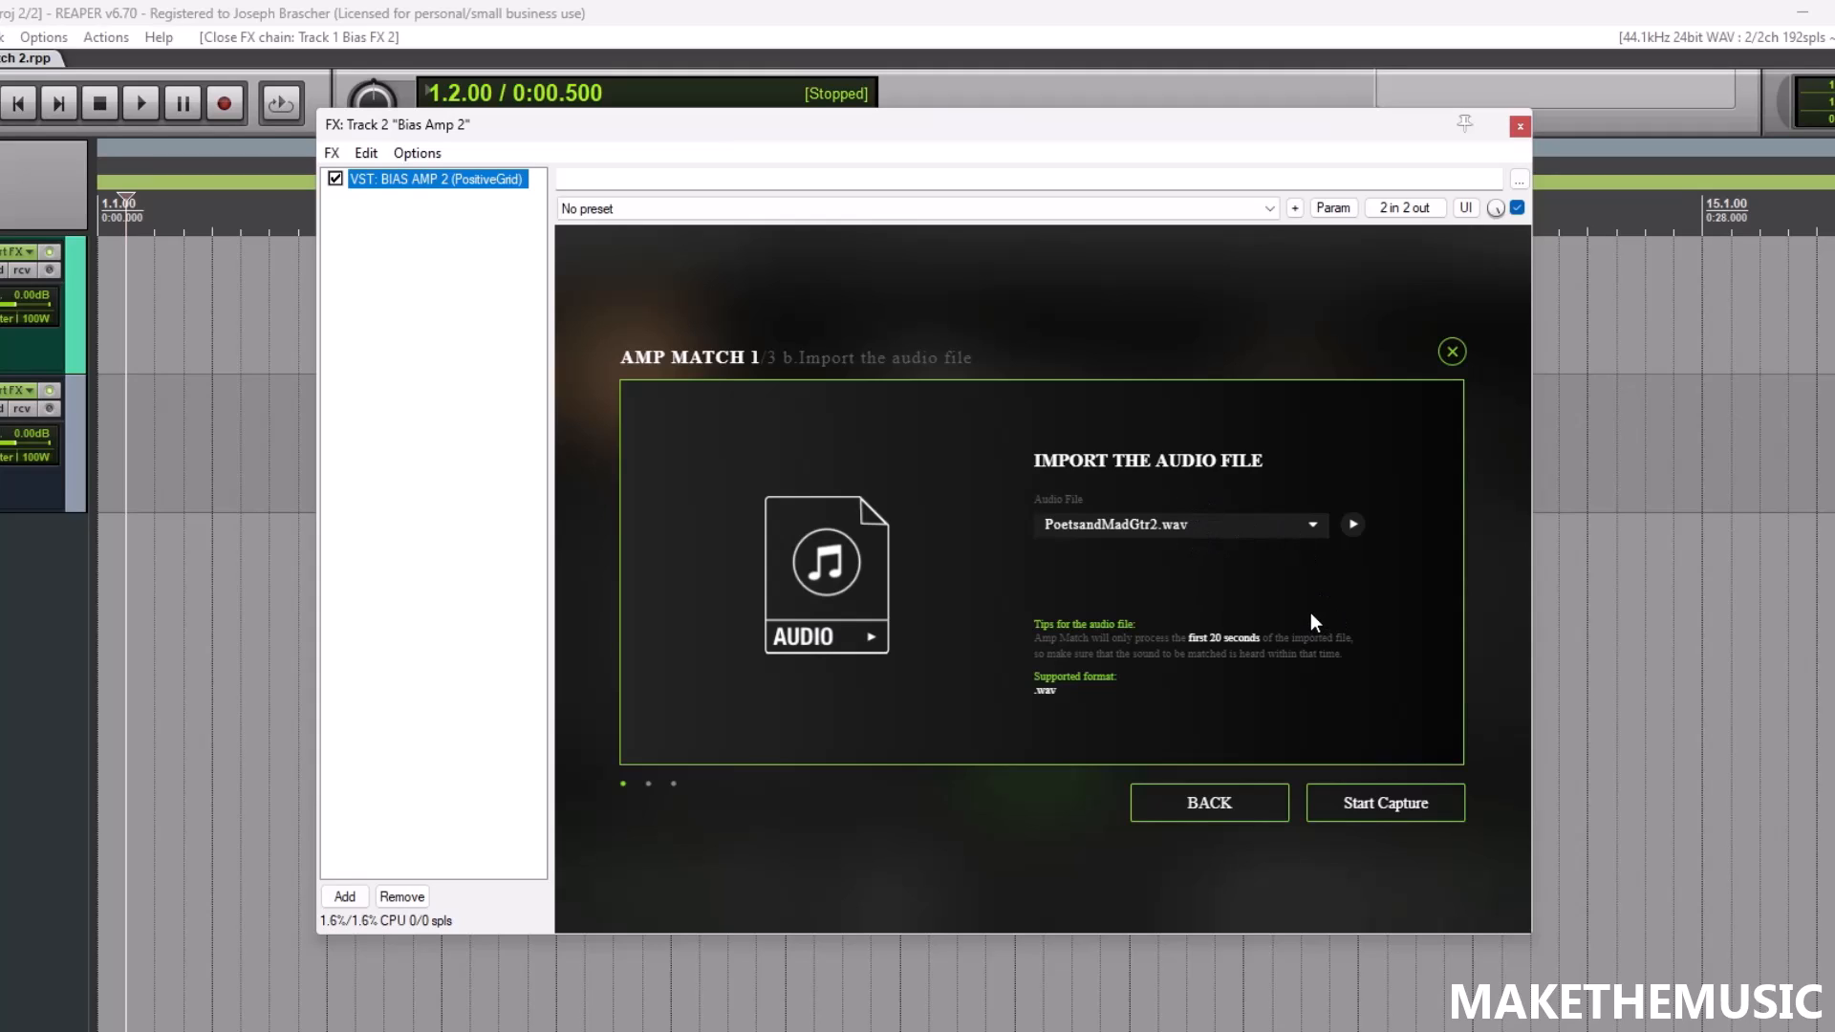
click(1377, 811)
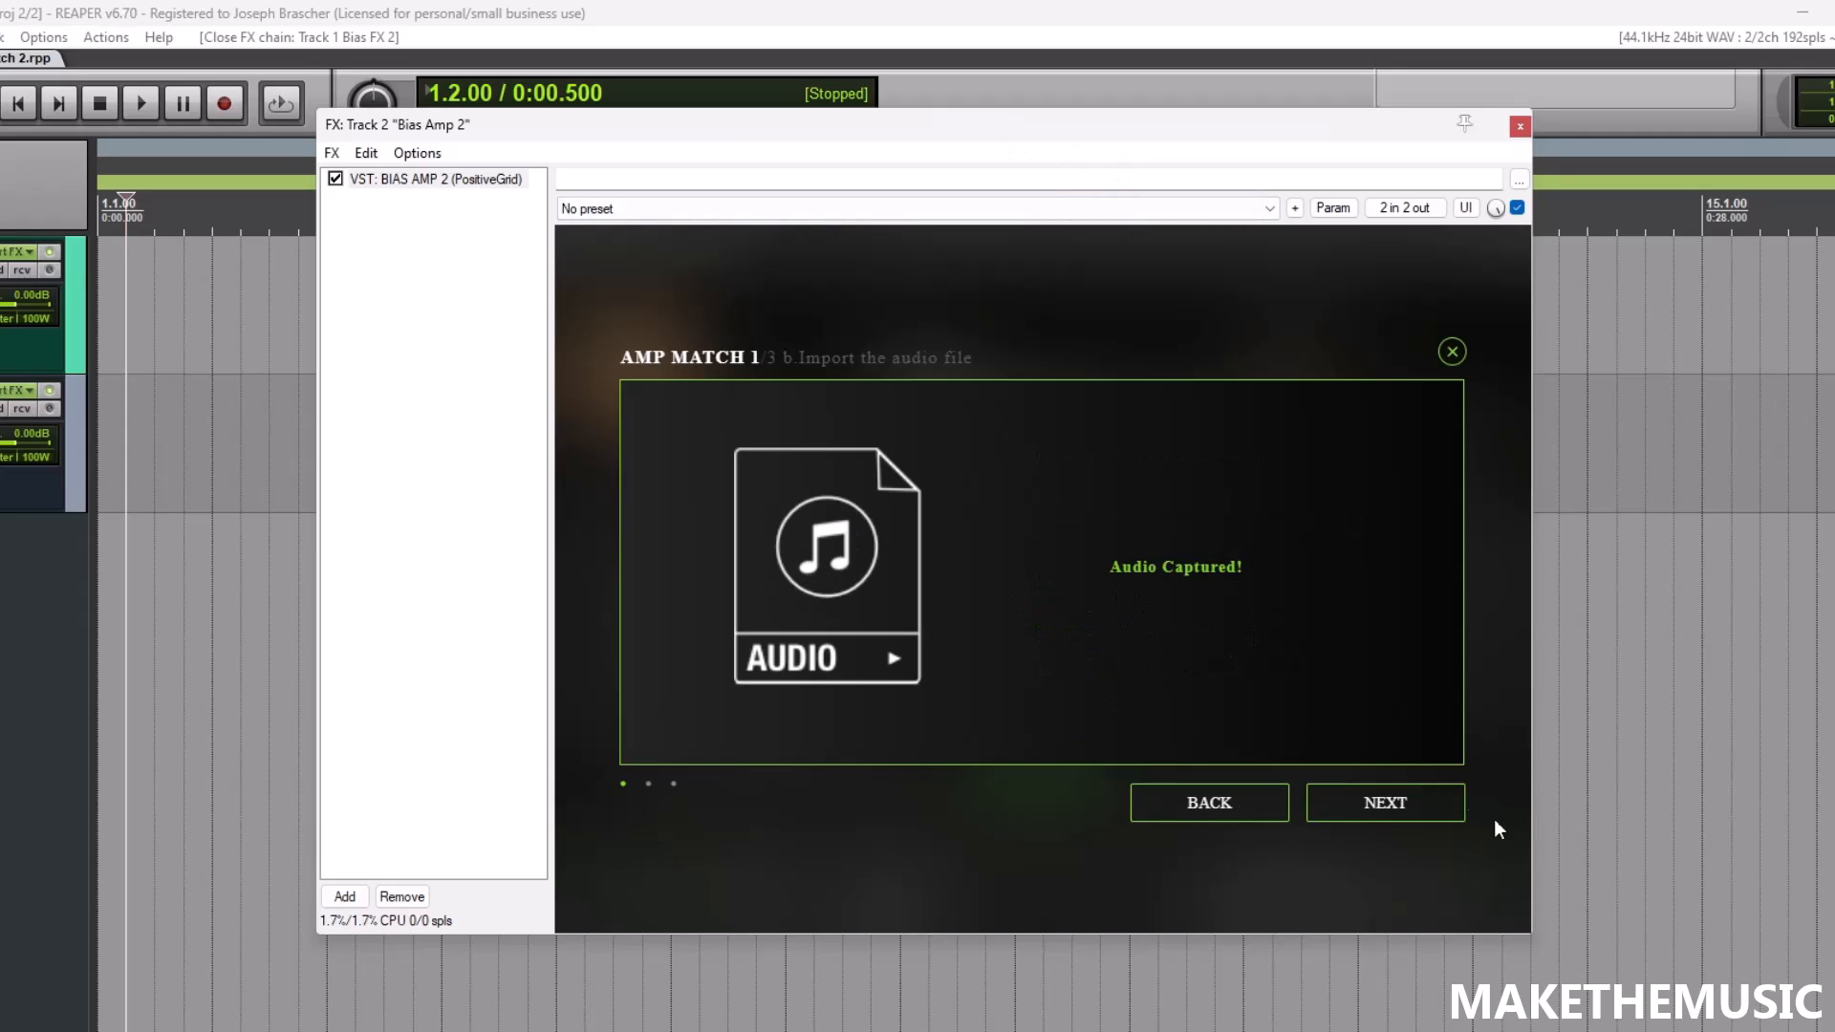
click(1422, 801)
click(1424, 801)
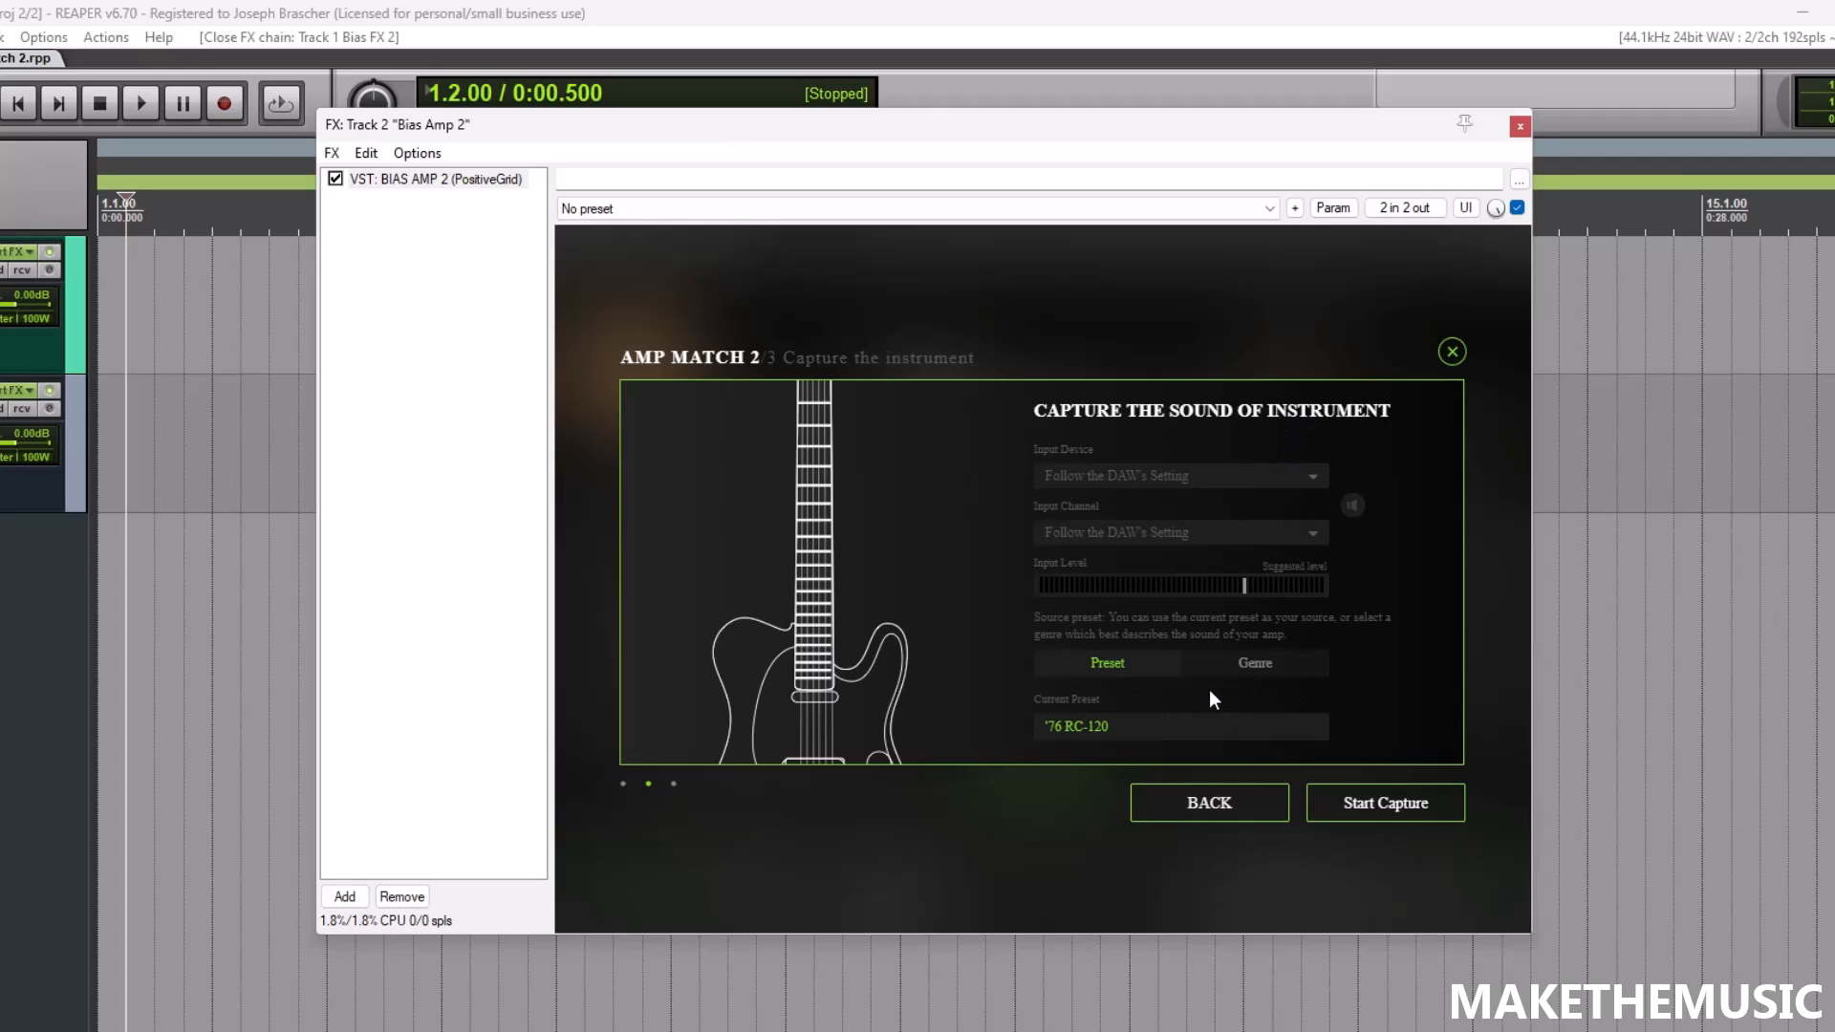
- Use a genre instead of the current preset as the source, and set it to Insane
click(1247, 669)
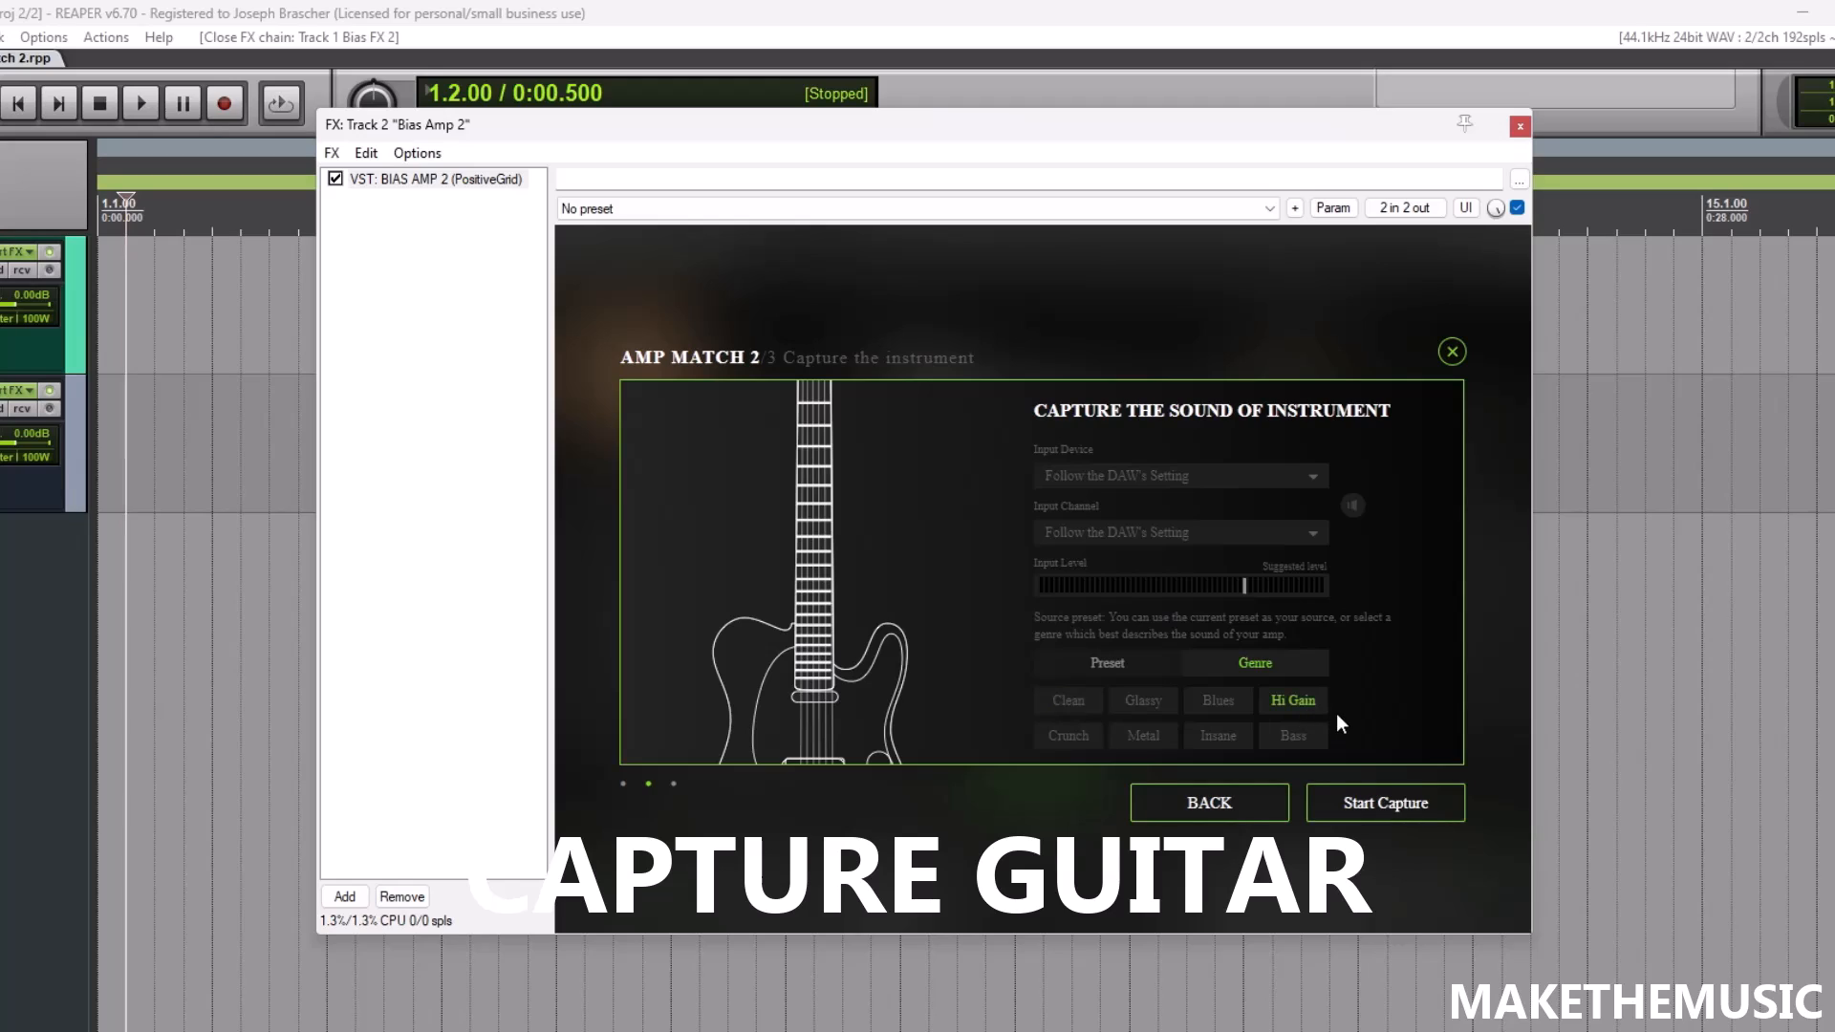
click(1222, 748)
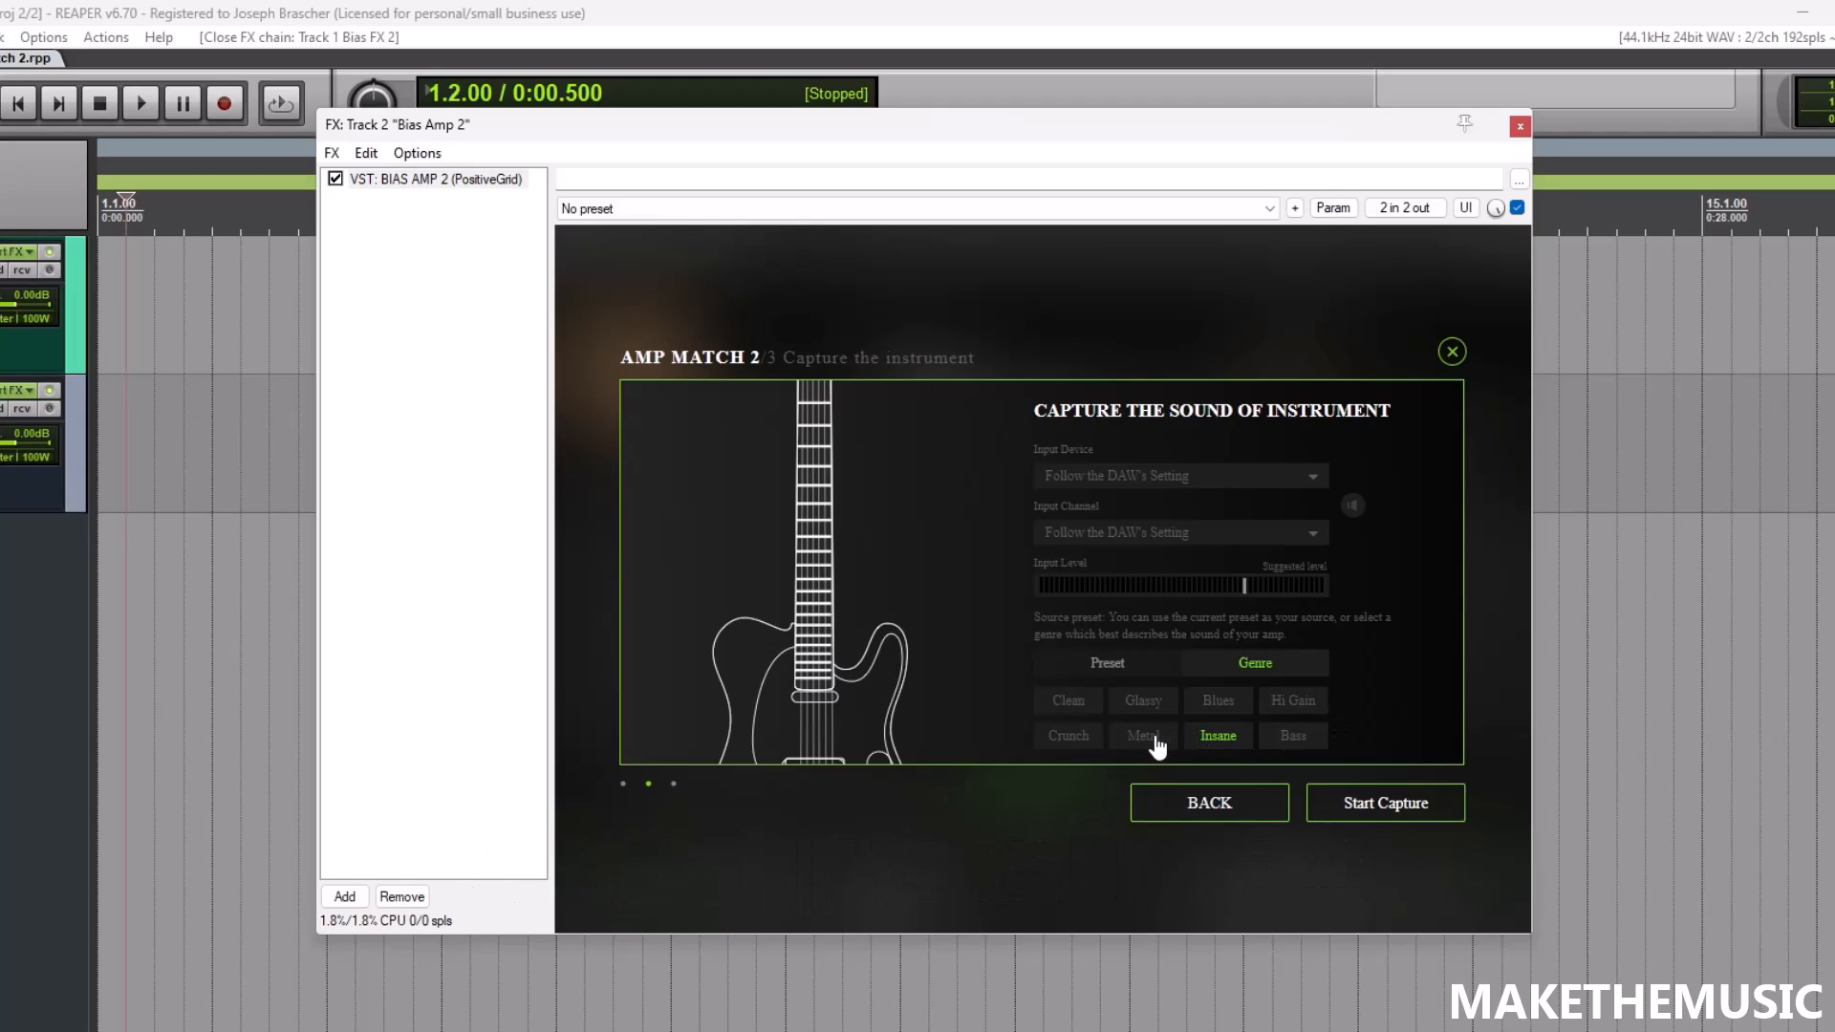
click(1294, 705)
click(1236, 754)
- Capture the sound of the guitar and generate the amp match from it
click(1382, 801)
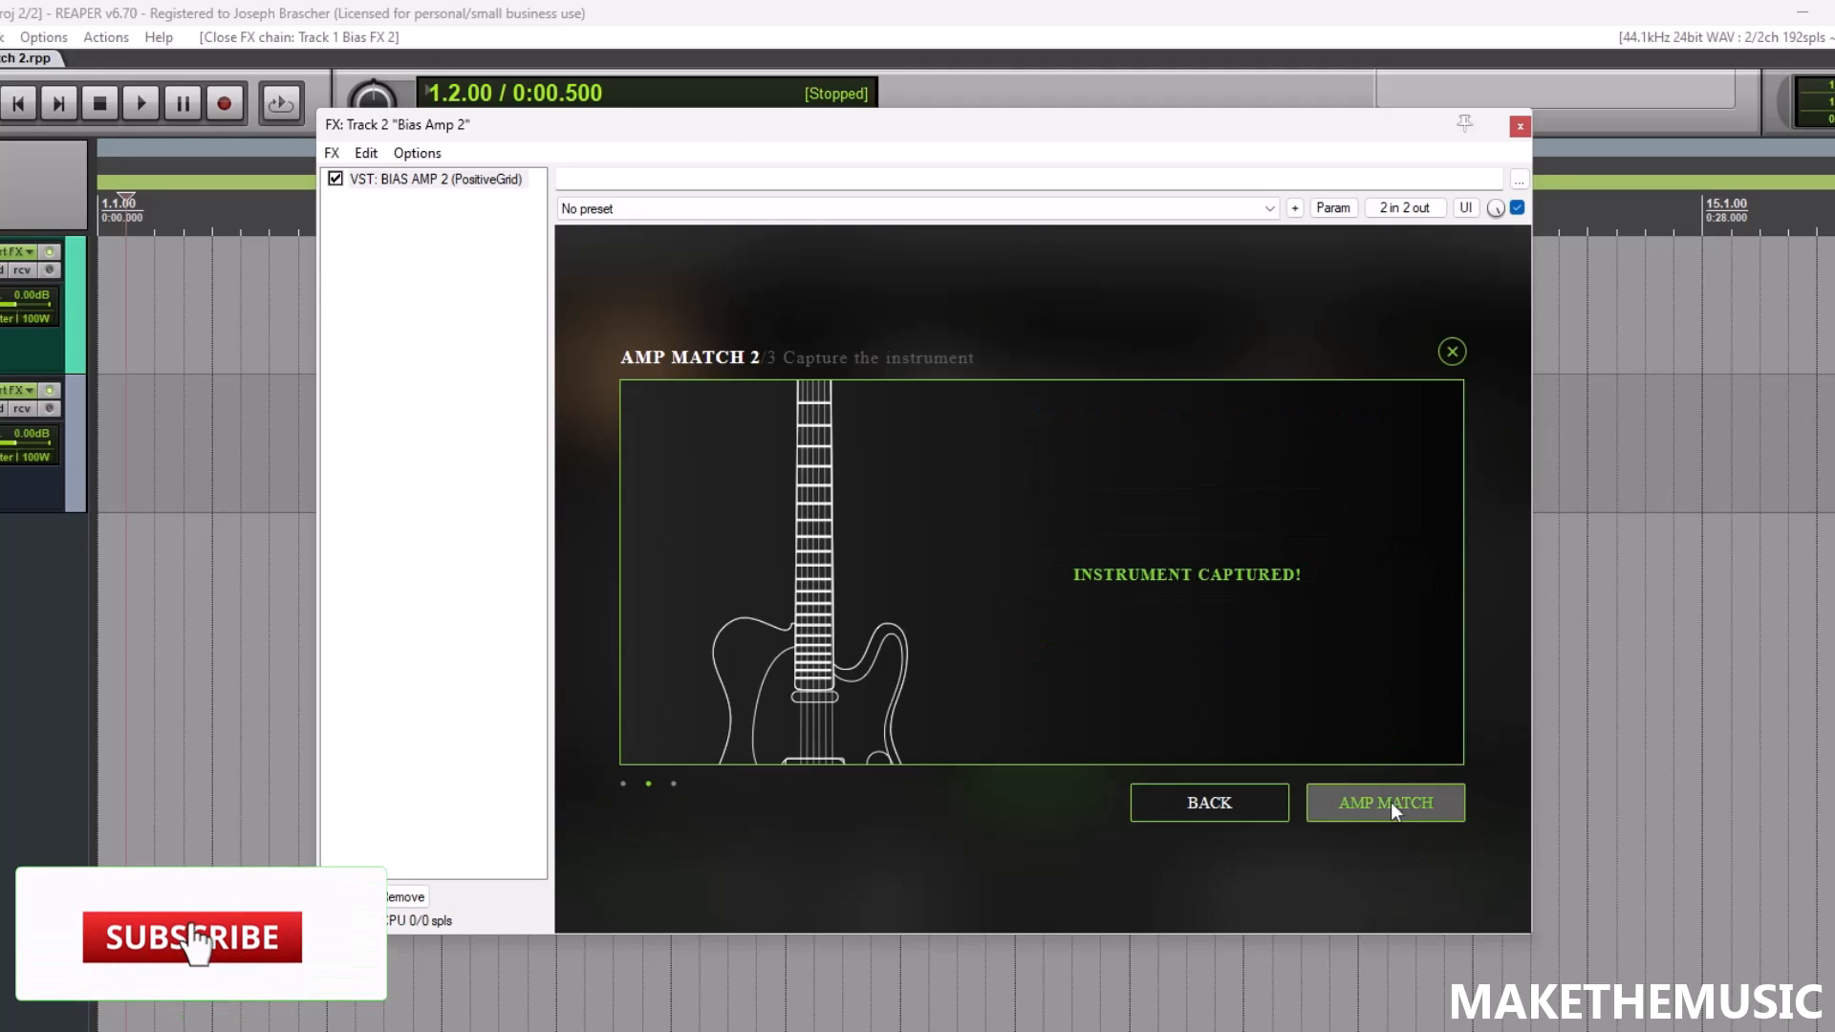
click(1391, 801)
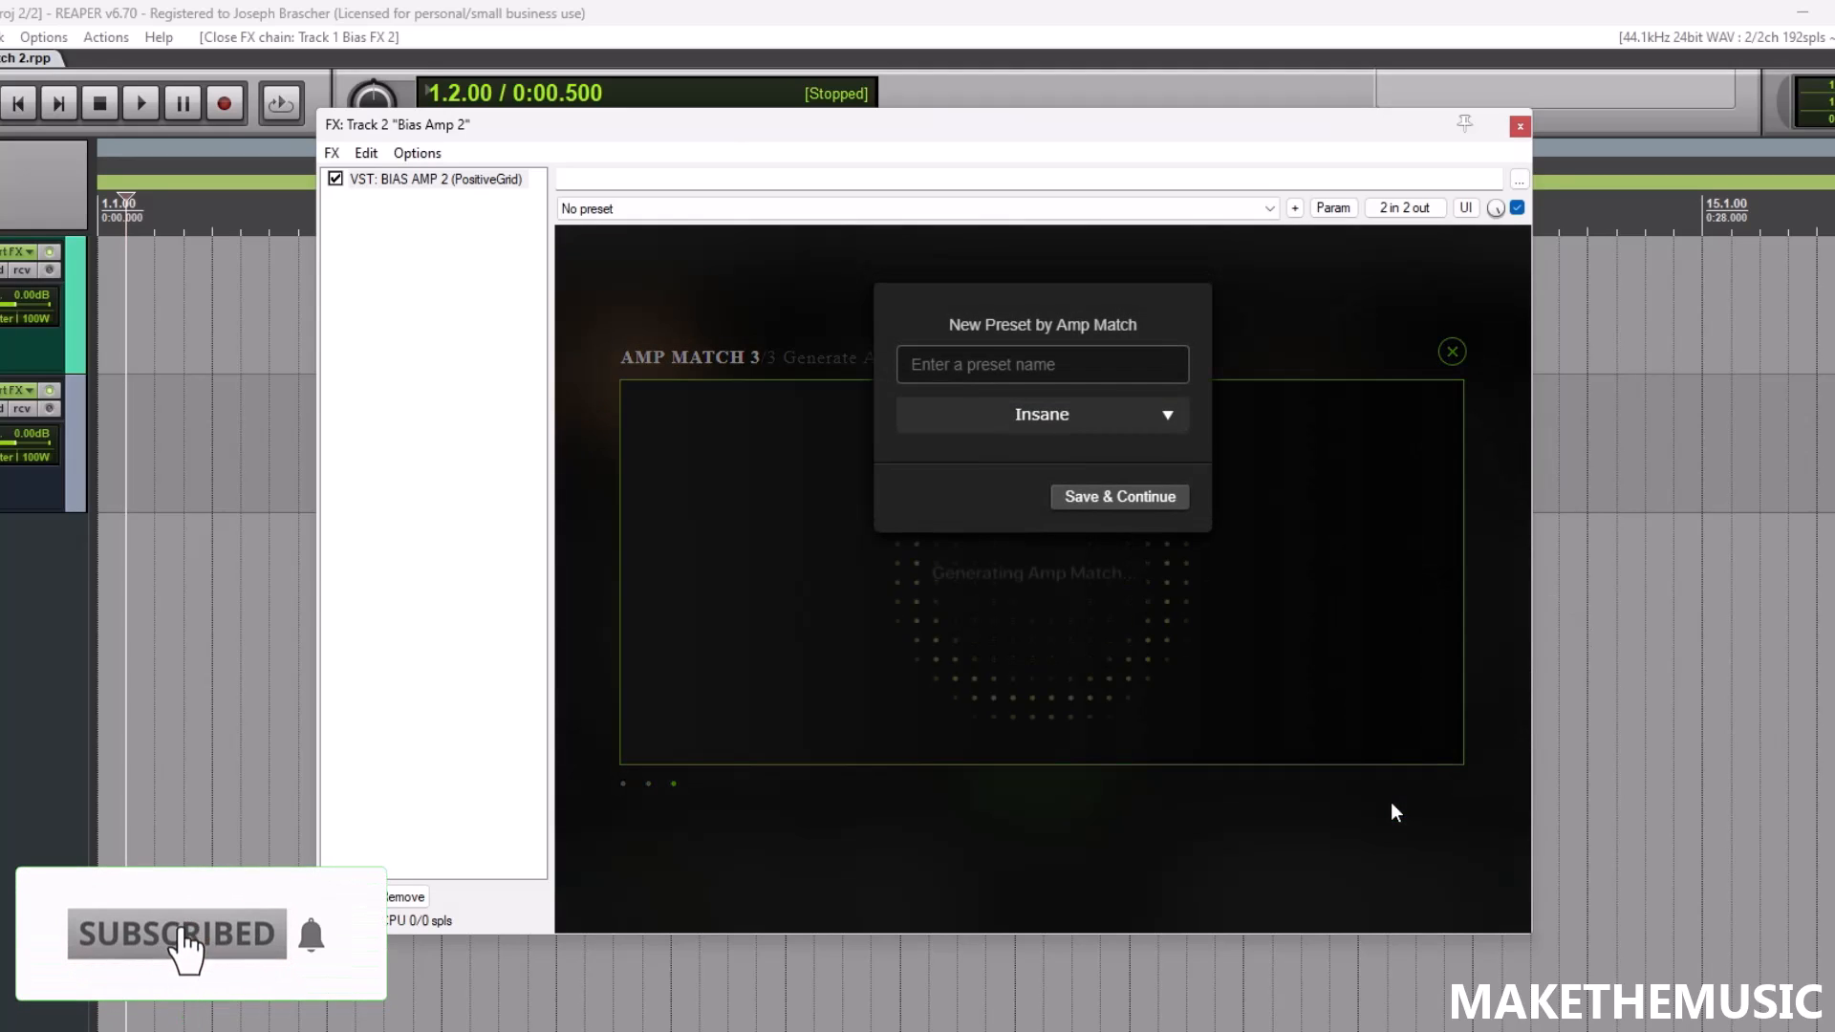
- Name the new Amp Match preset Poets and Madmen and save it in the Insane category
click(1090, 358)
text(Poets and )
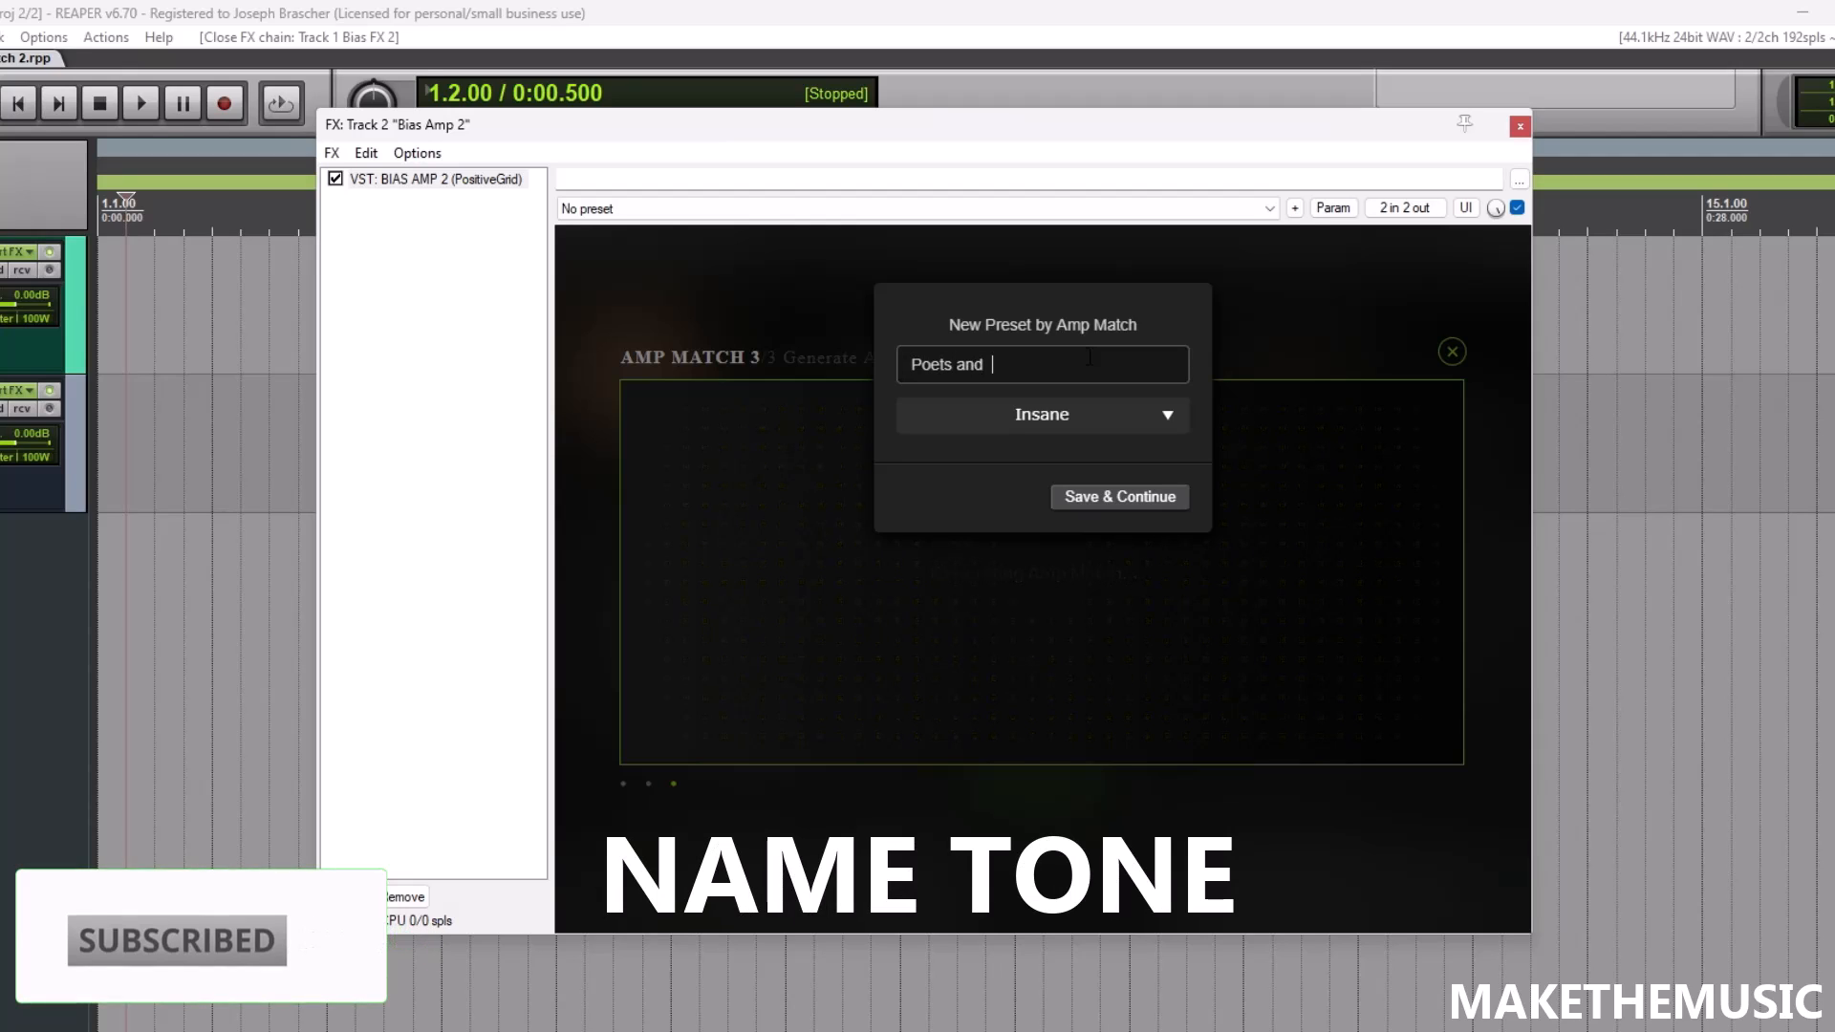
text(Madmen)
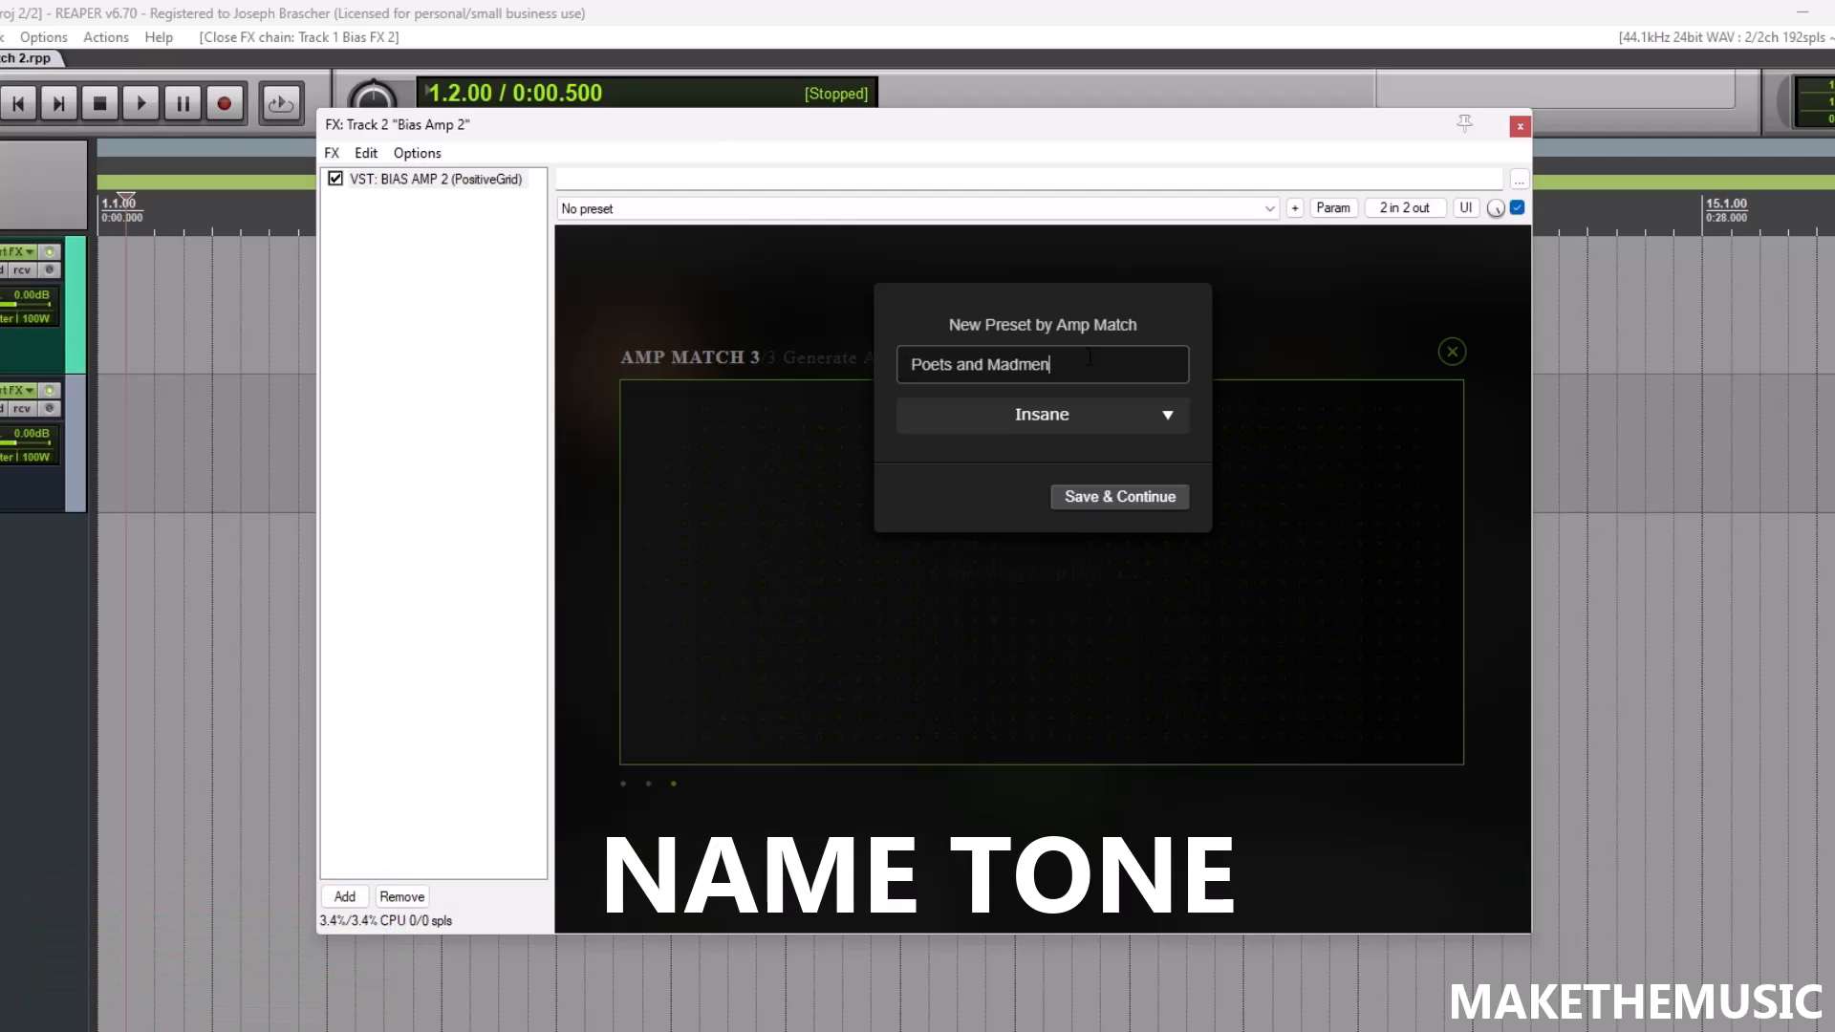
click(1150, 499)
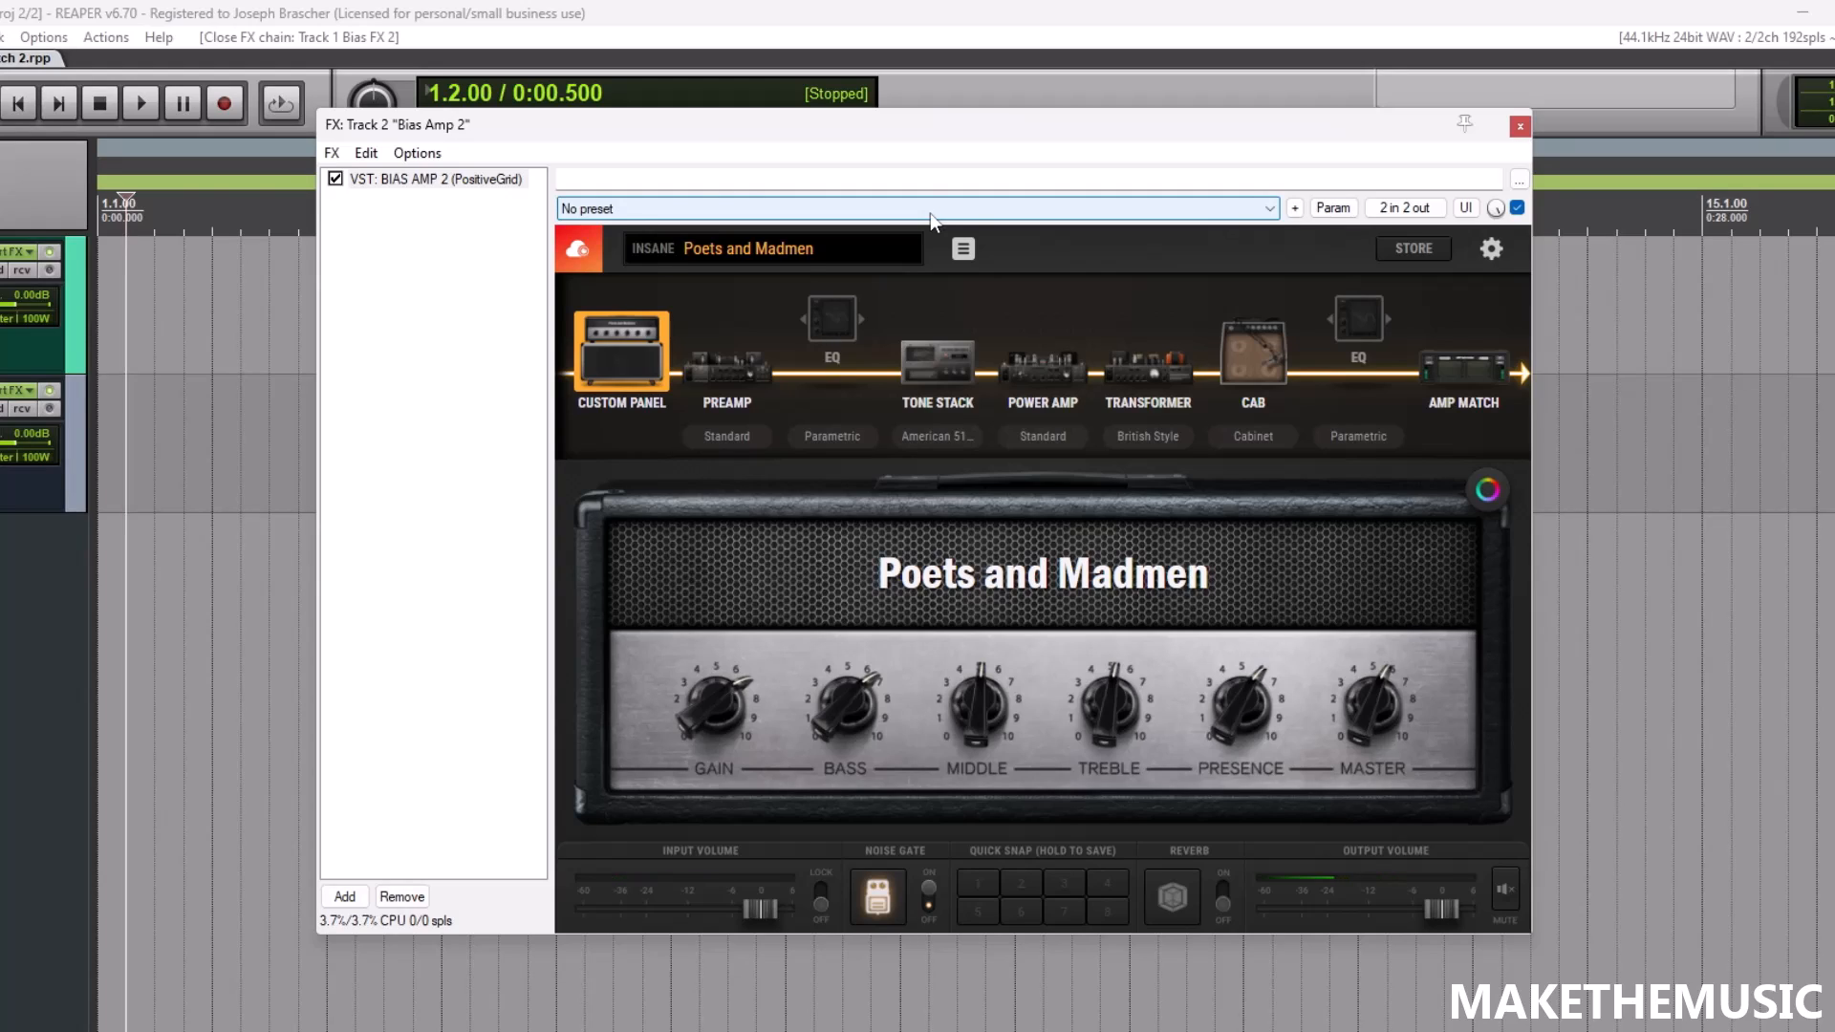
- Examine the preset's signal chain modules, including the custom panel, preamp, tone stack, power amp, transformer and the Amp Match Post EQ and blend controls
click(725, 368)
click(1449, 366)
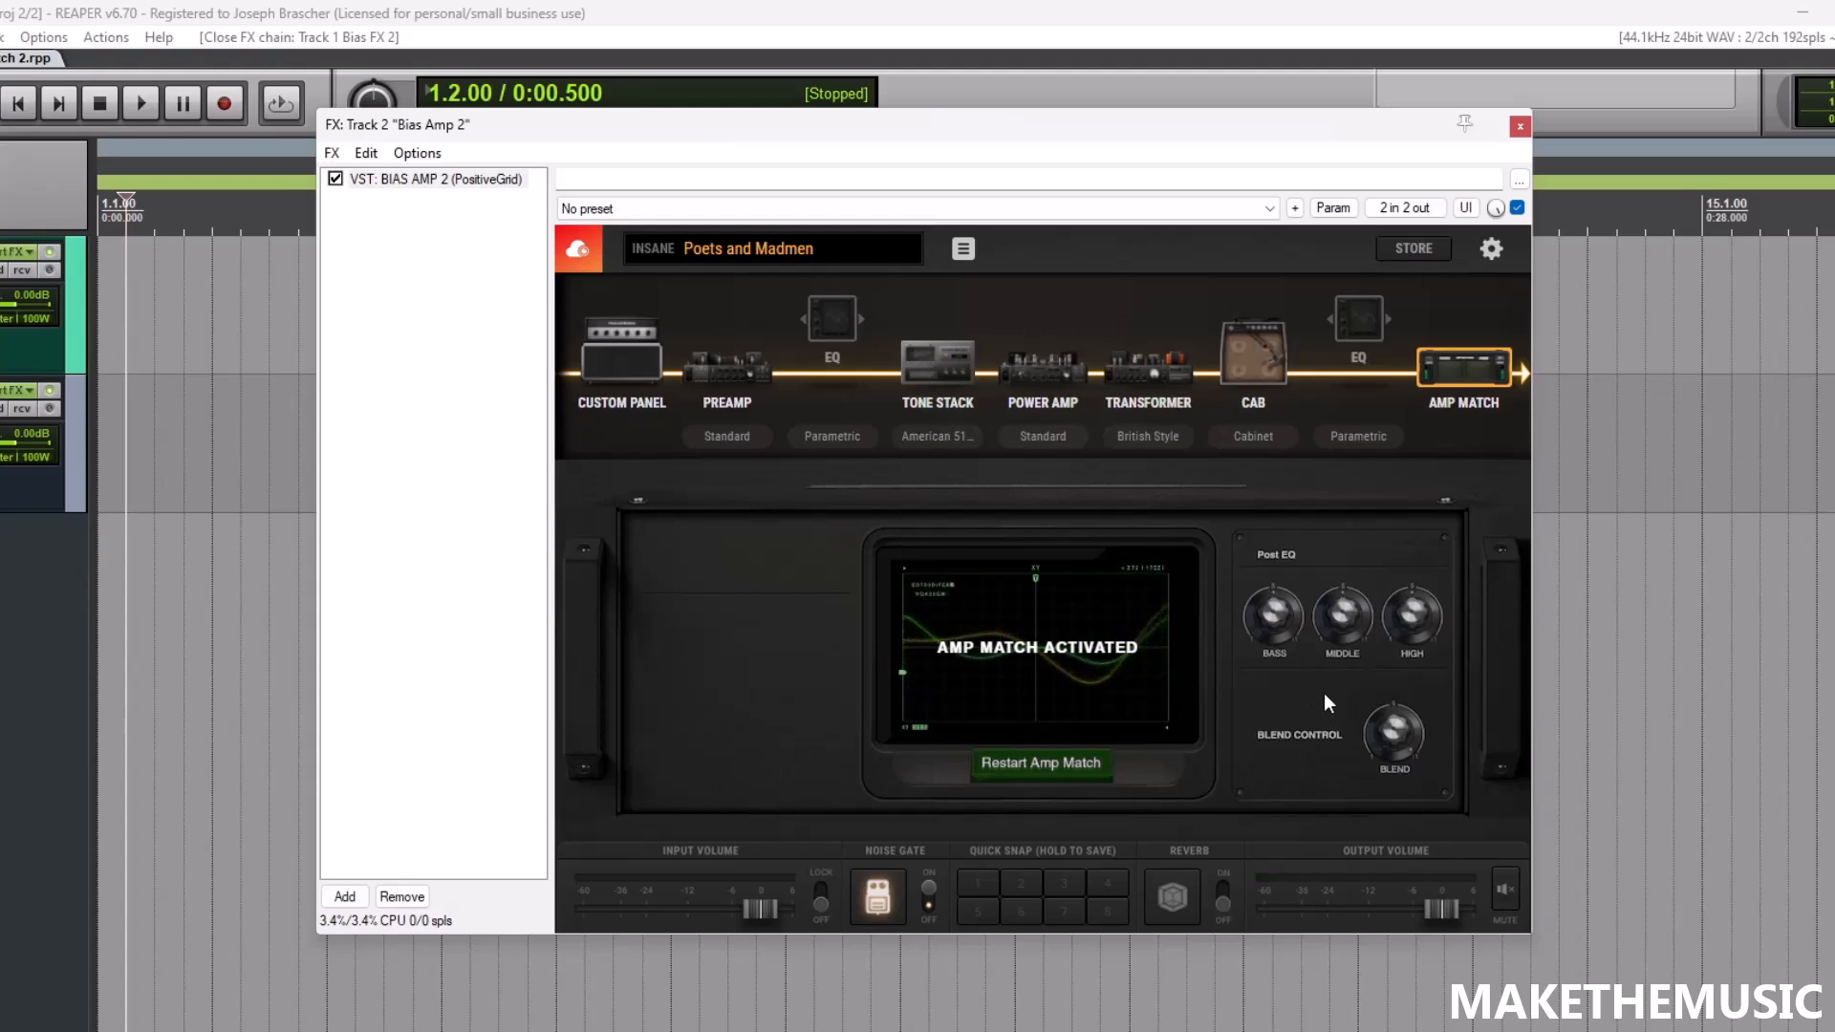
mouse_move(1281, 610)
mouse_down()
mouse_move(1276, 650)
mouse_move(1275, 616)
mouse_up()
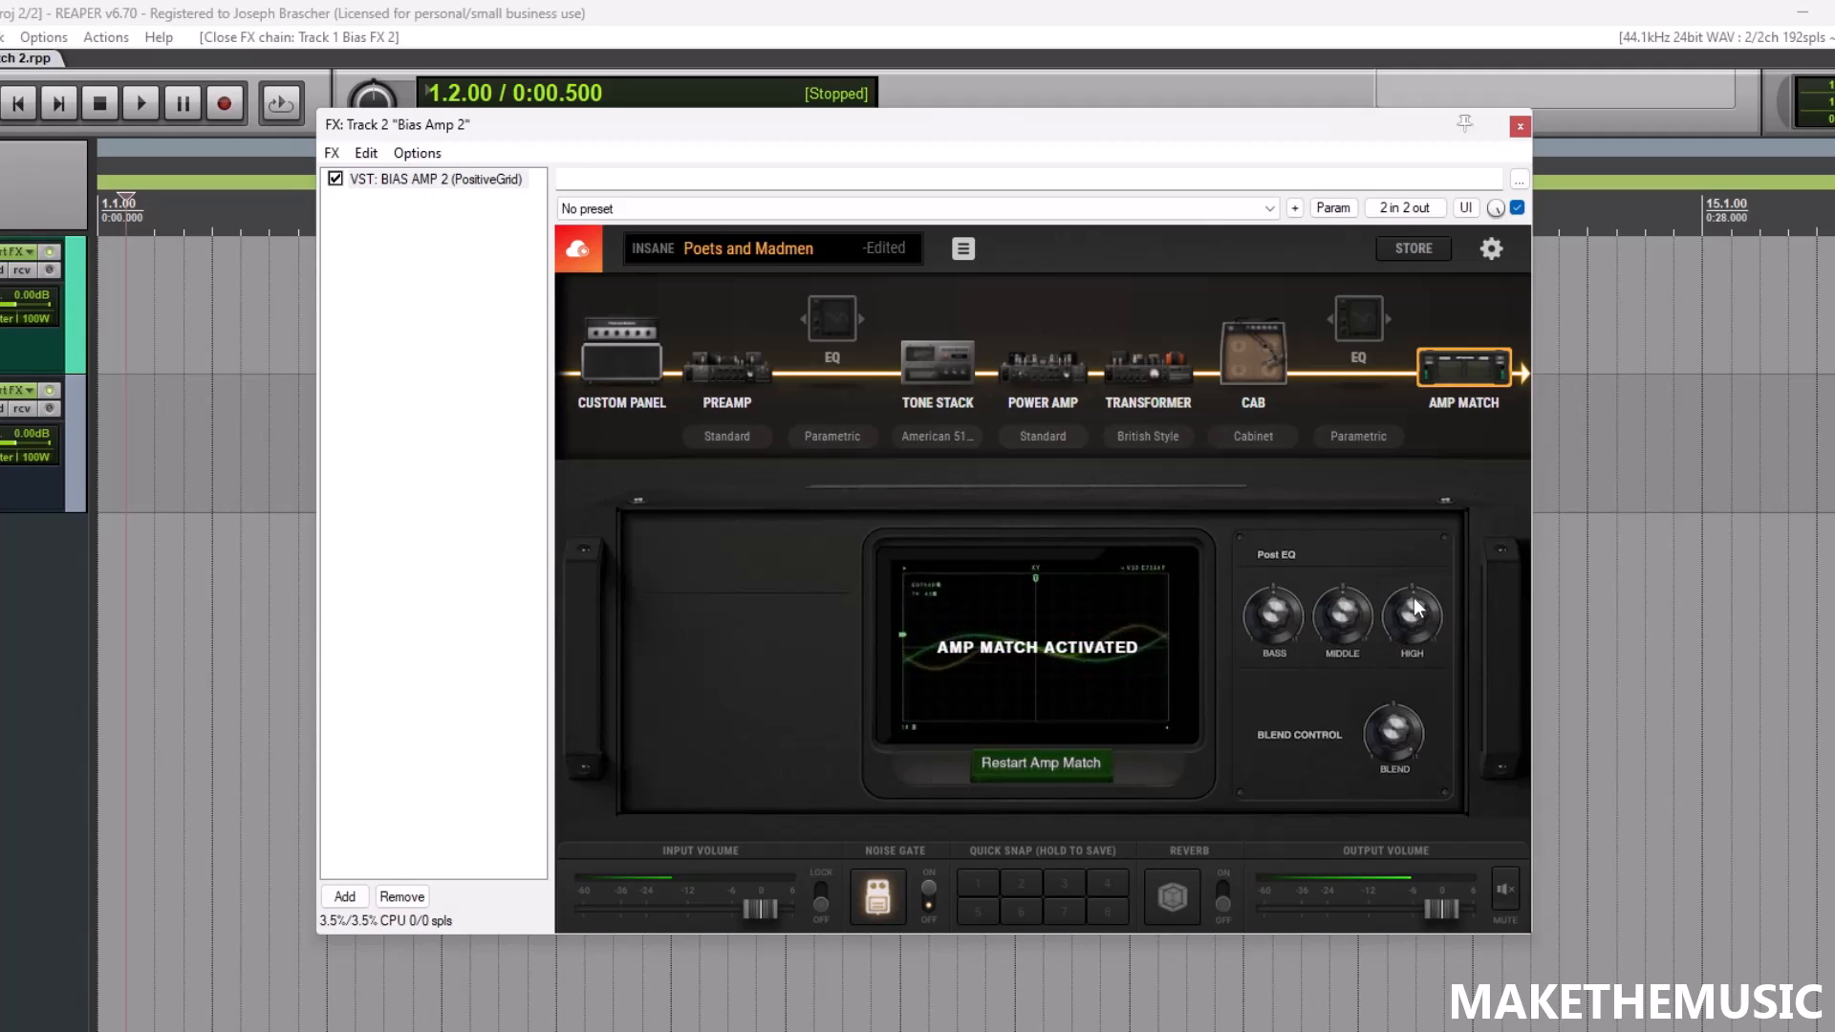
click(622, 354)
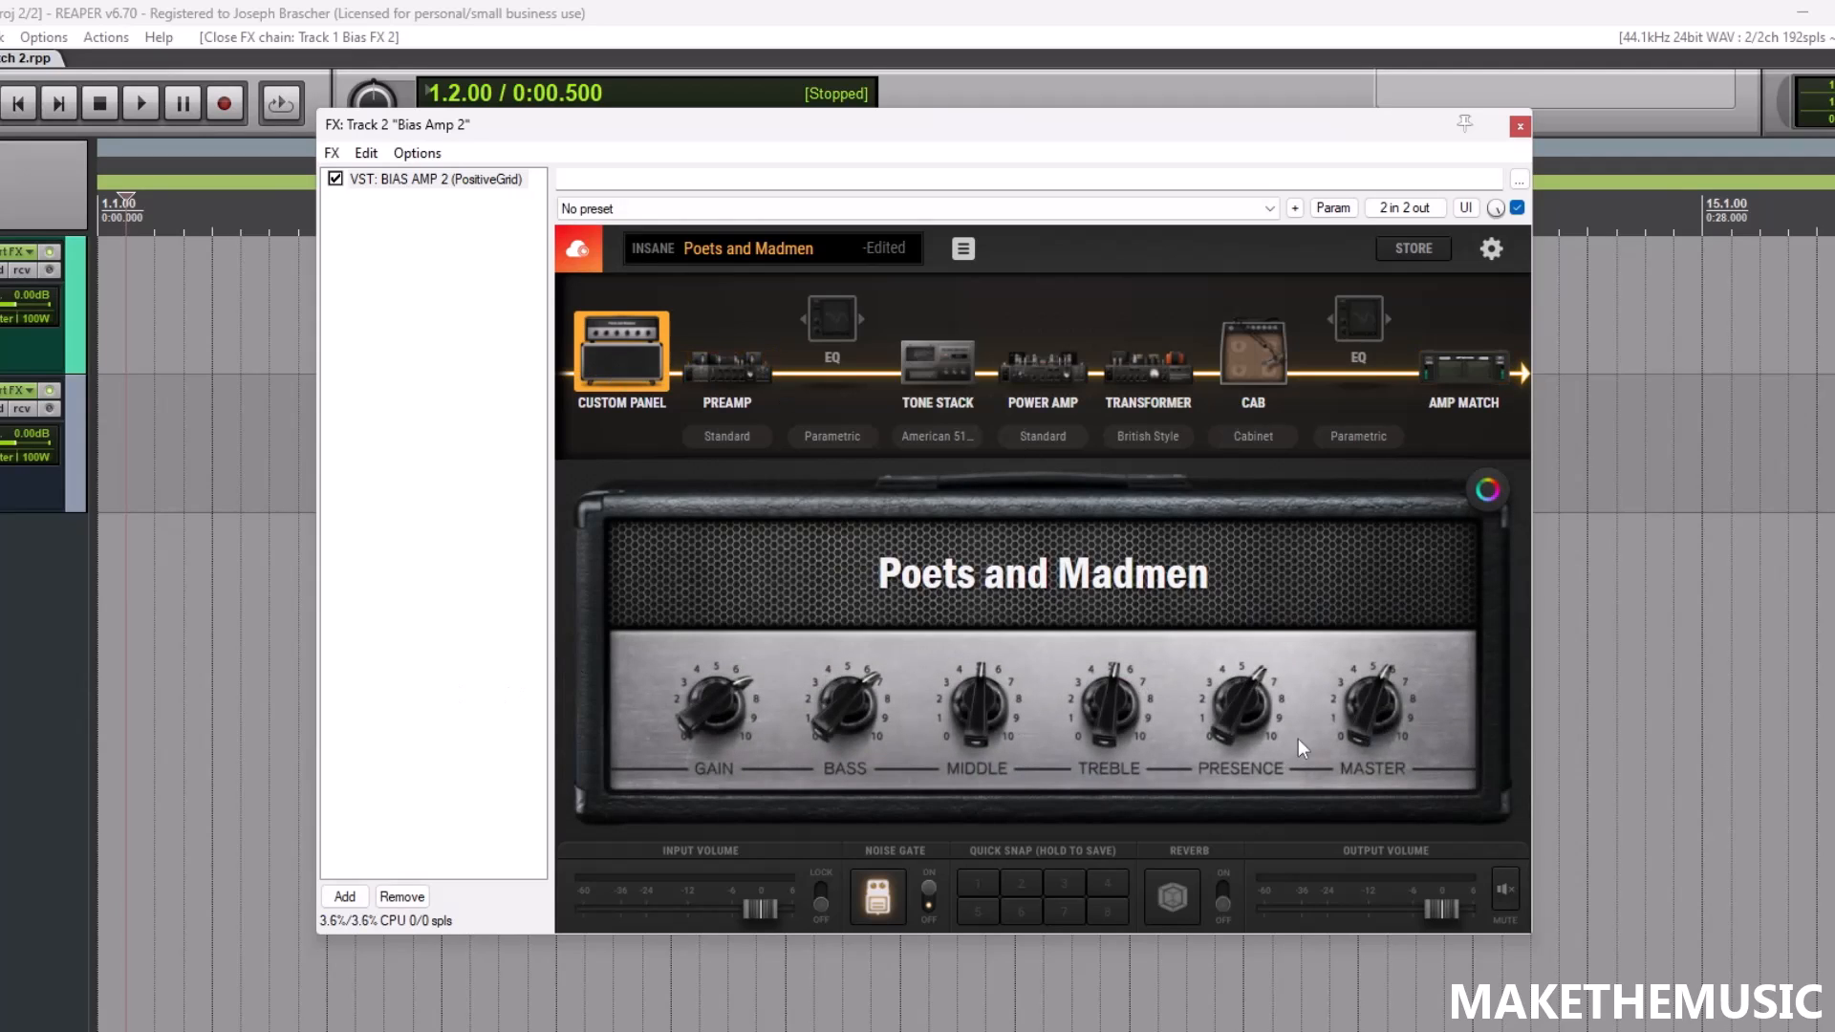
click(1438, 373)
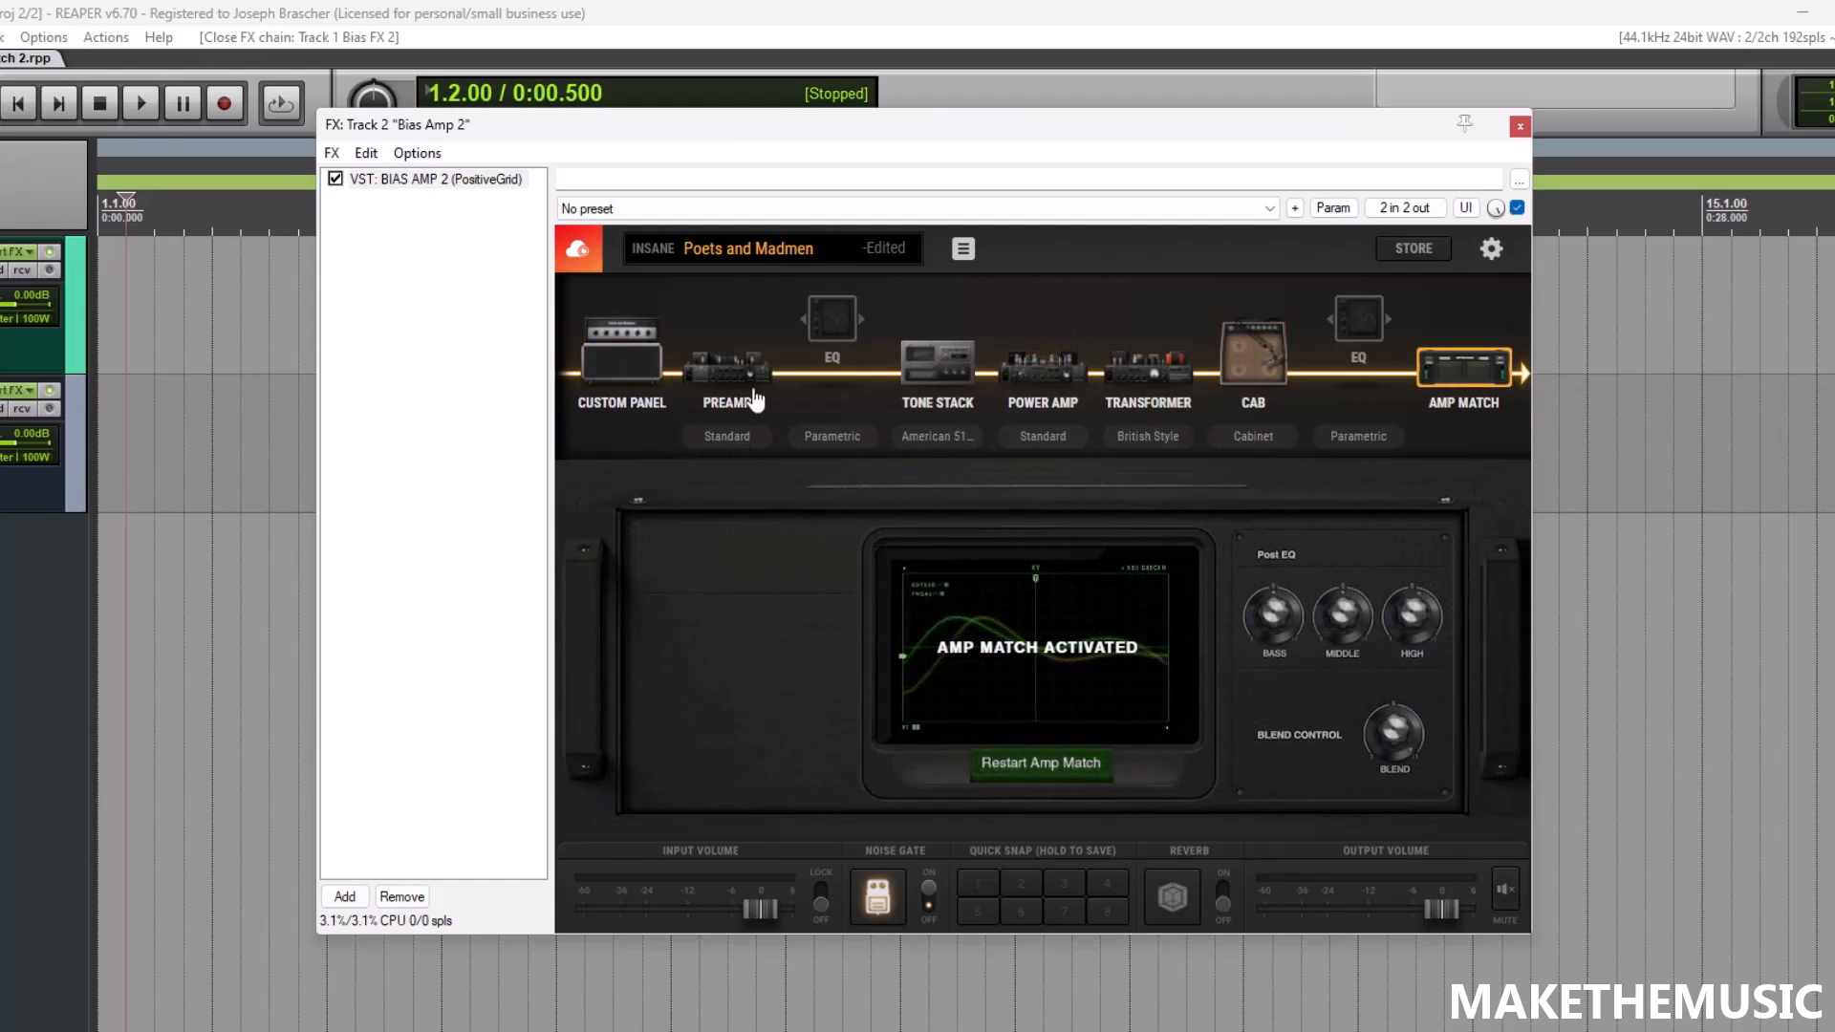
click(966, 375)
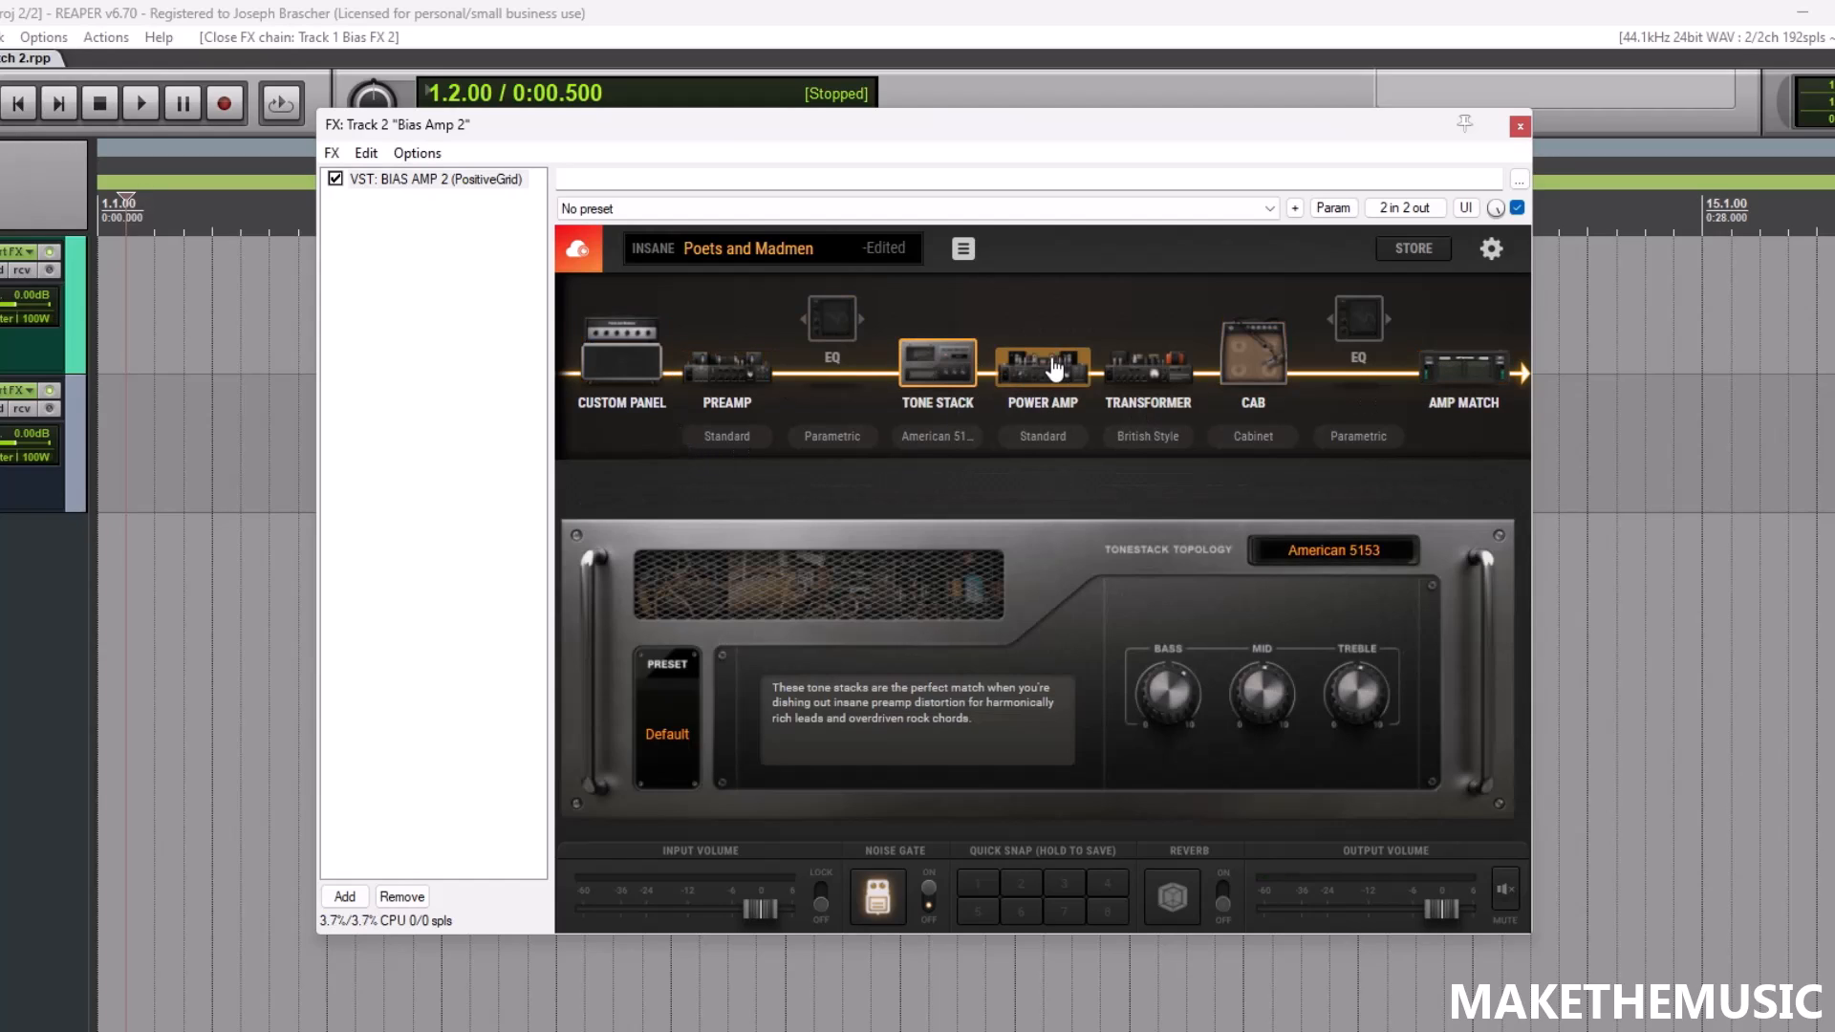
click(1045, 370)
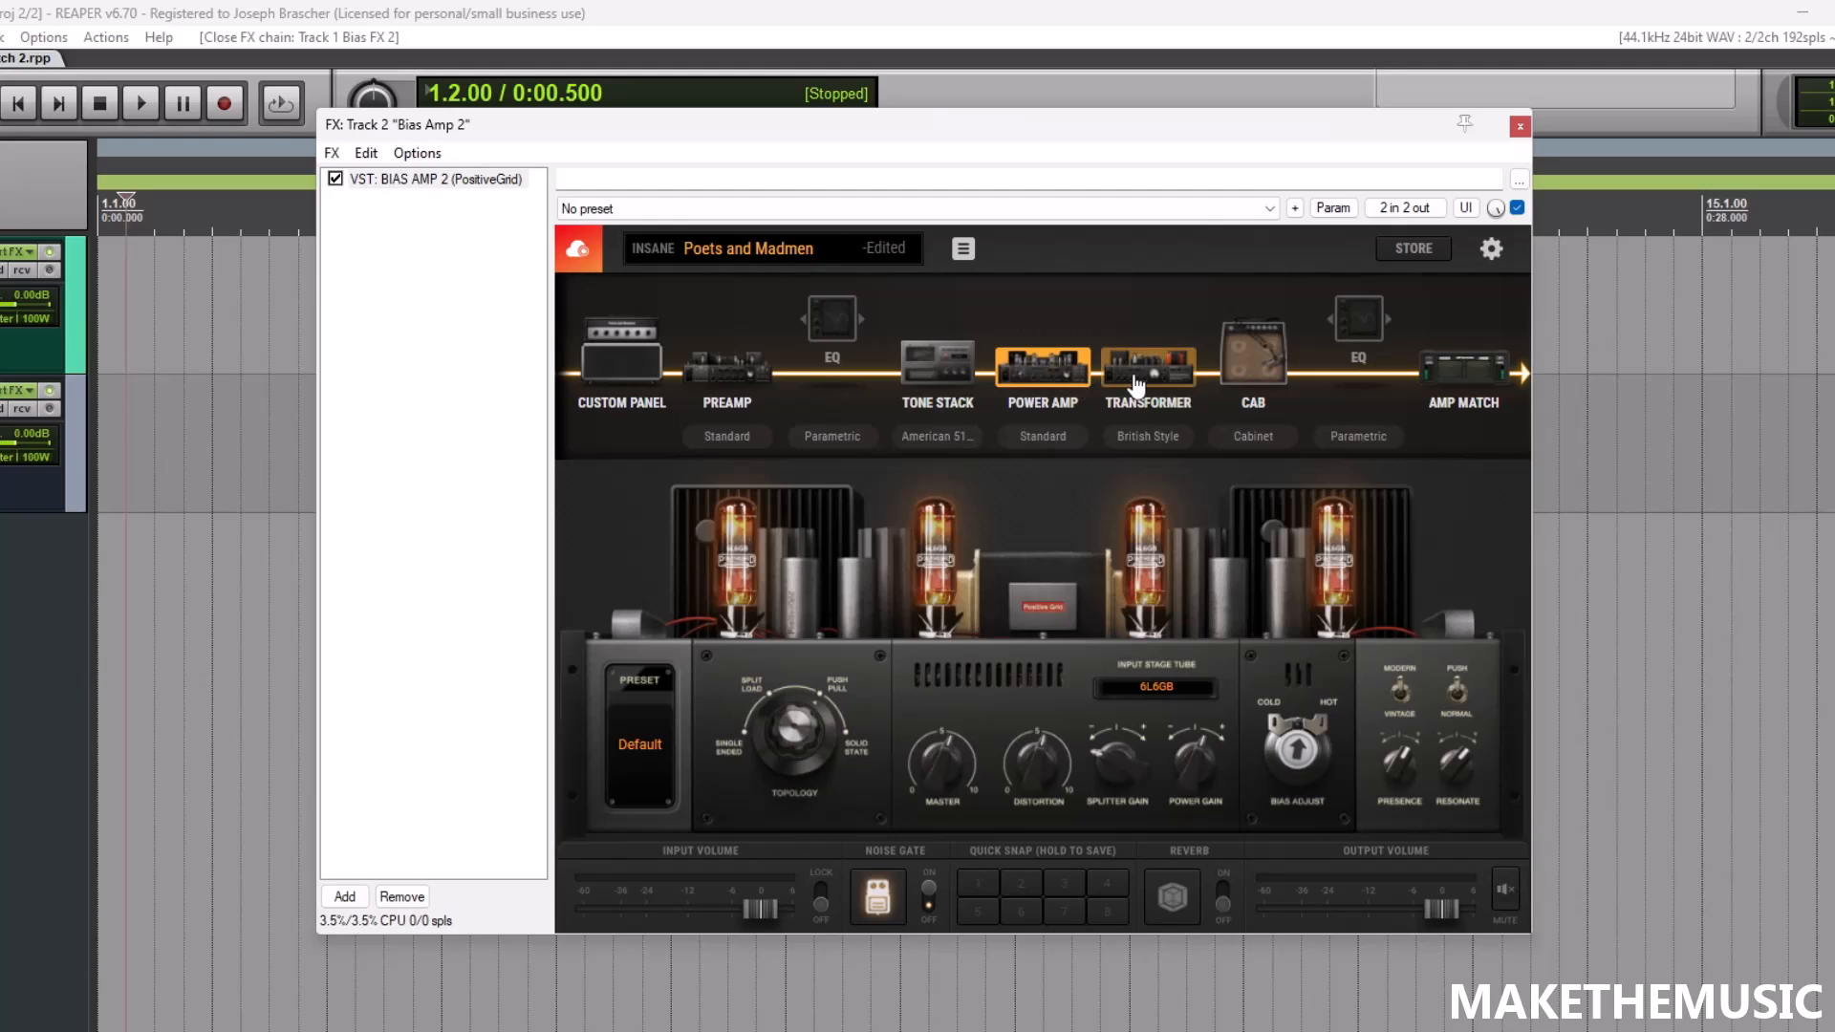
click(1147, 368)
click(632, 362)
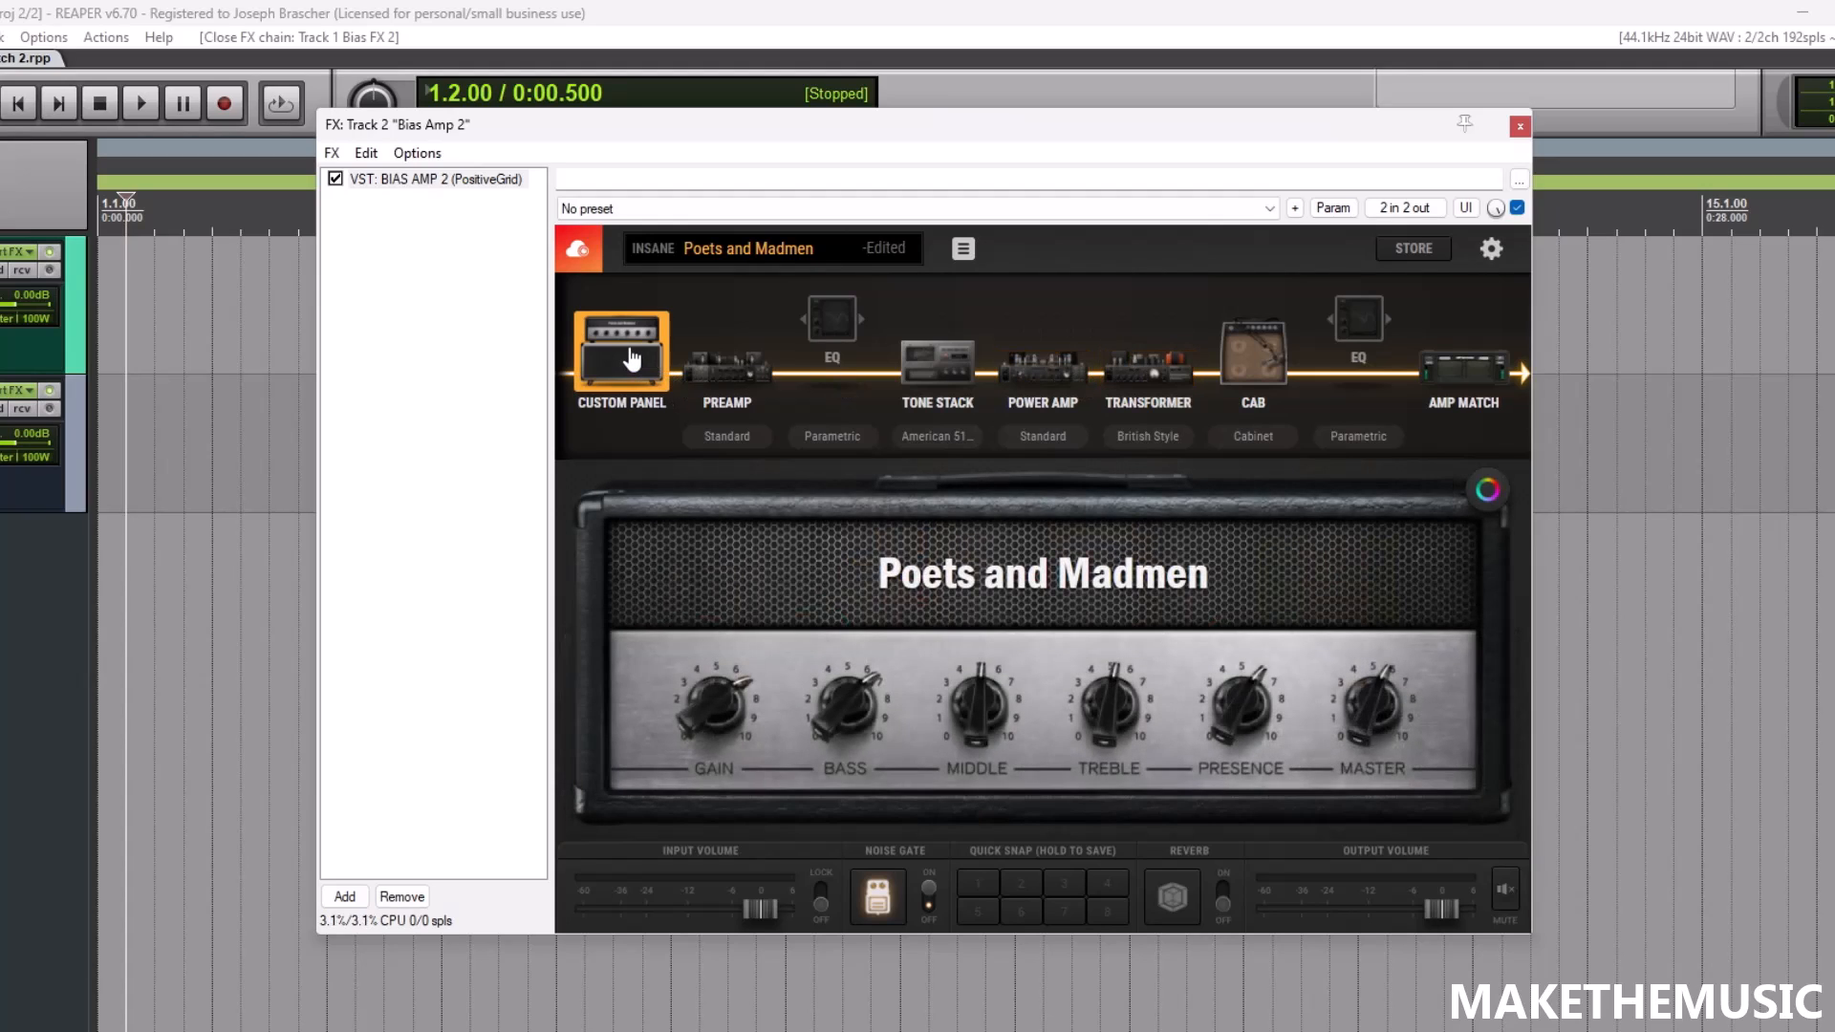
click(1456, 400)
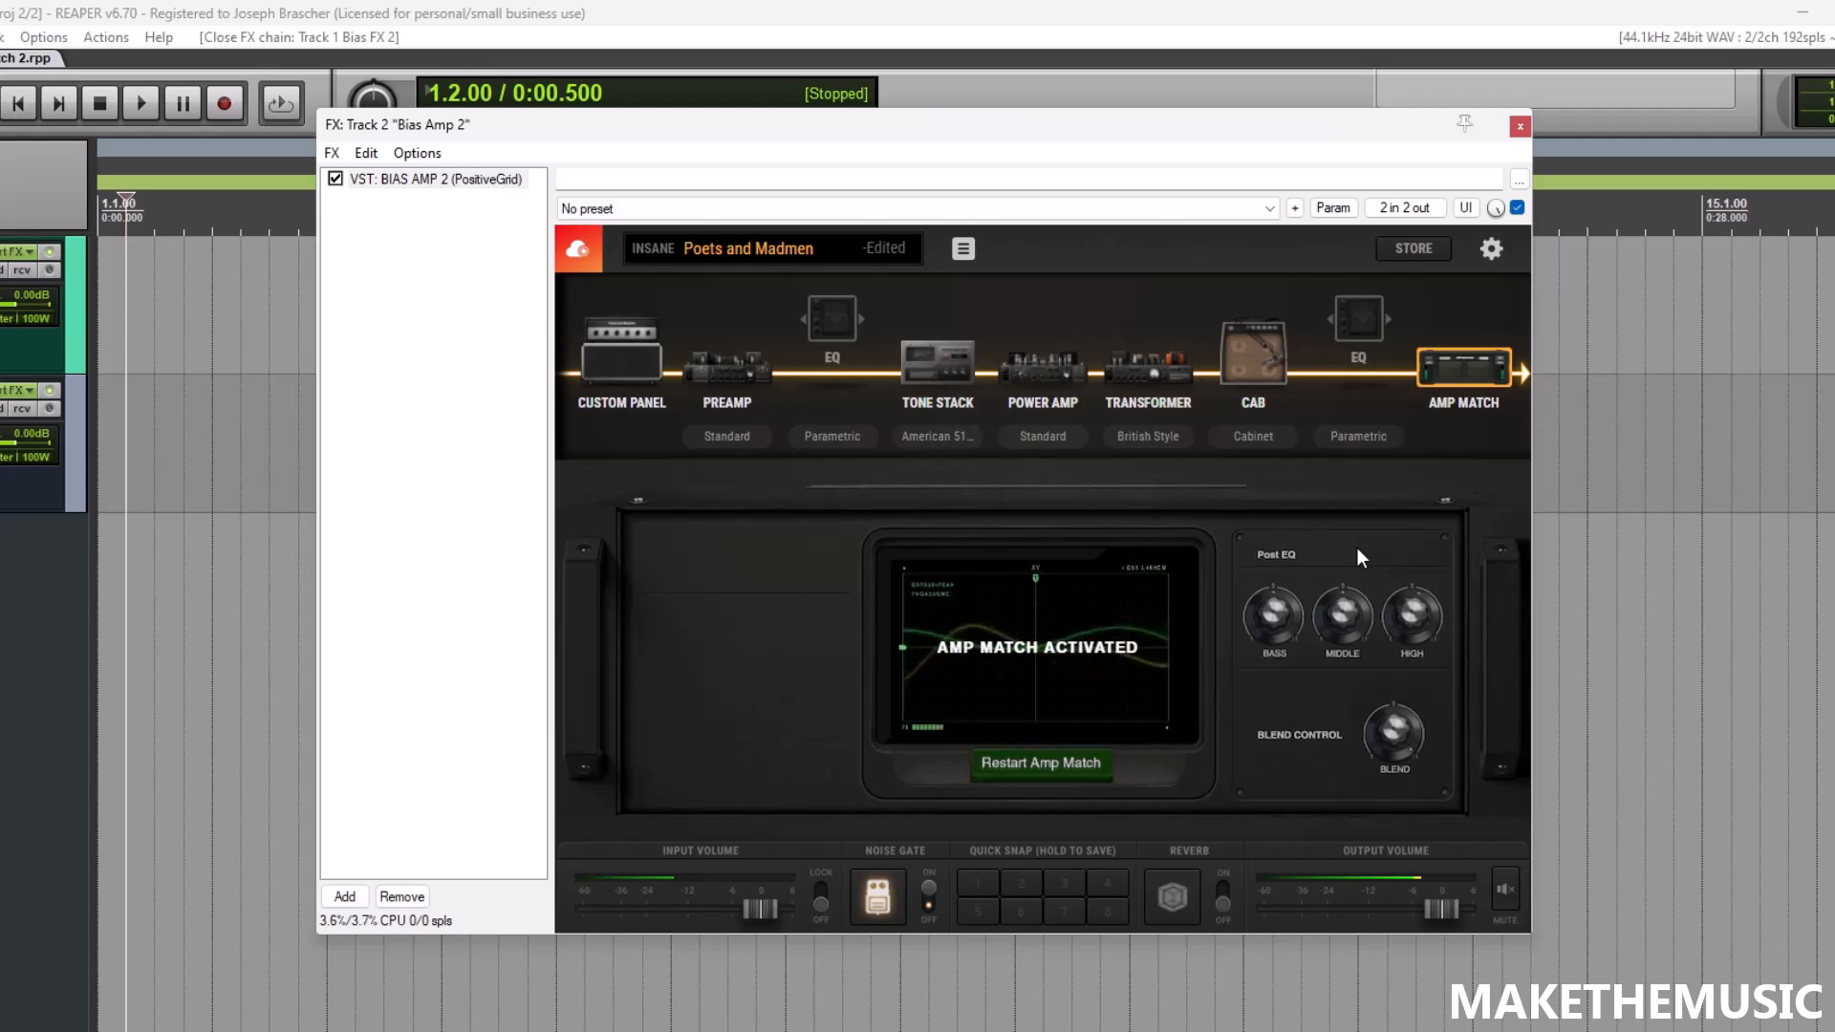
- Load the Savatage album cover from the Pictures folder as the custom tolex background of the amp's custom panel
click(604, 325)
click(1487, 493)
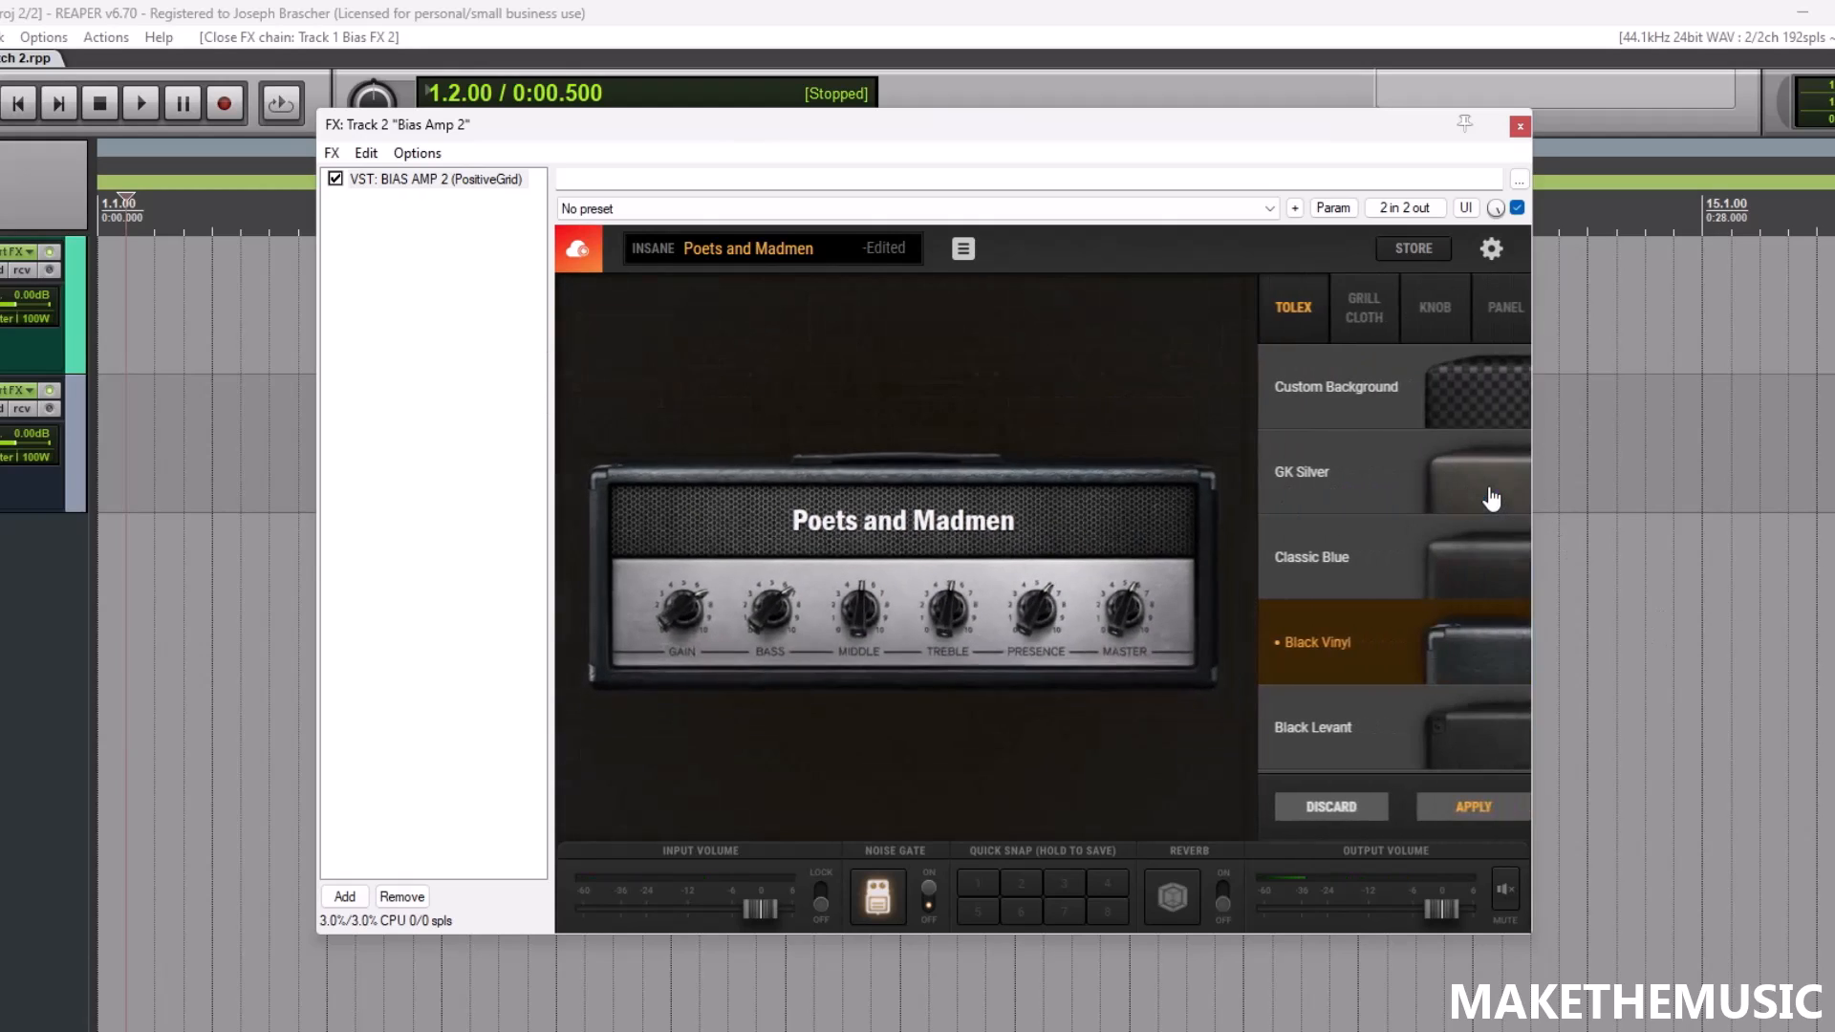
click(1456, 411)
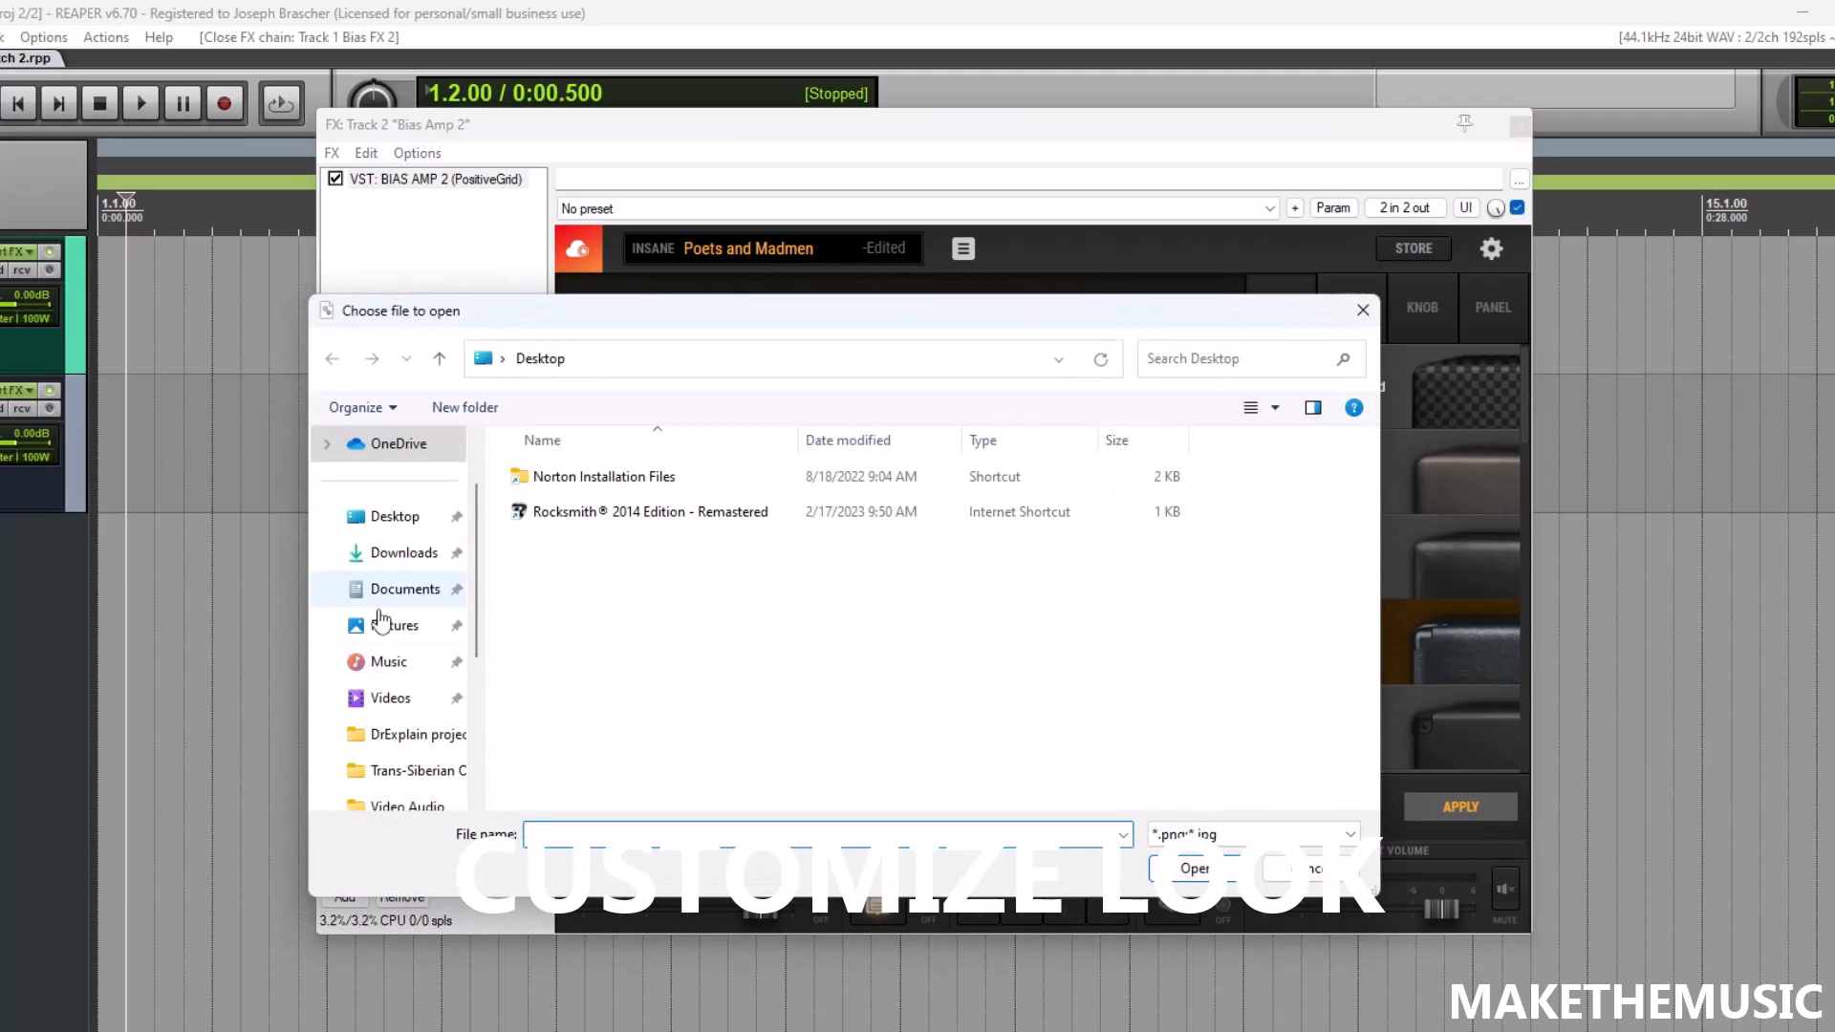
click(392, 625)
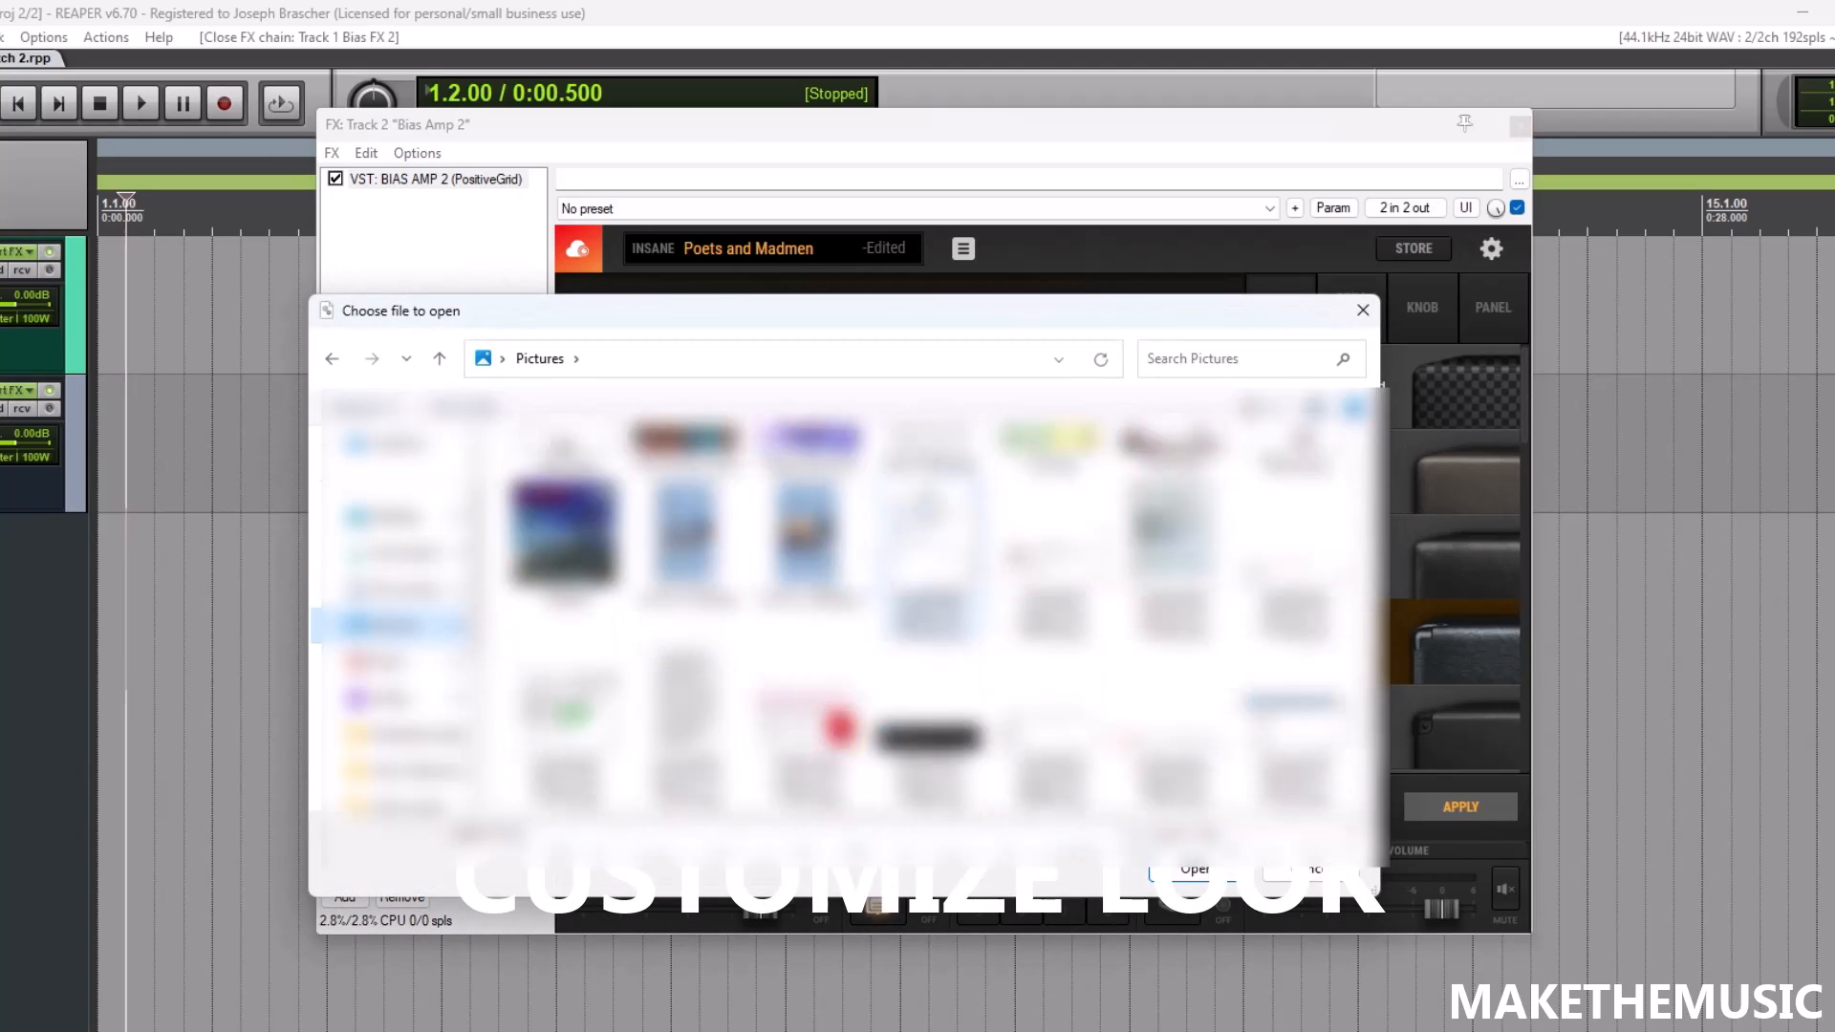
scroll(932, 612, up, 10)
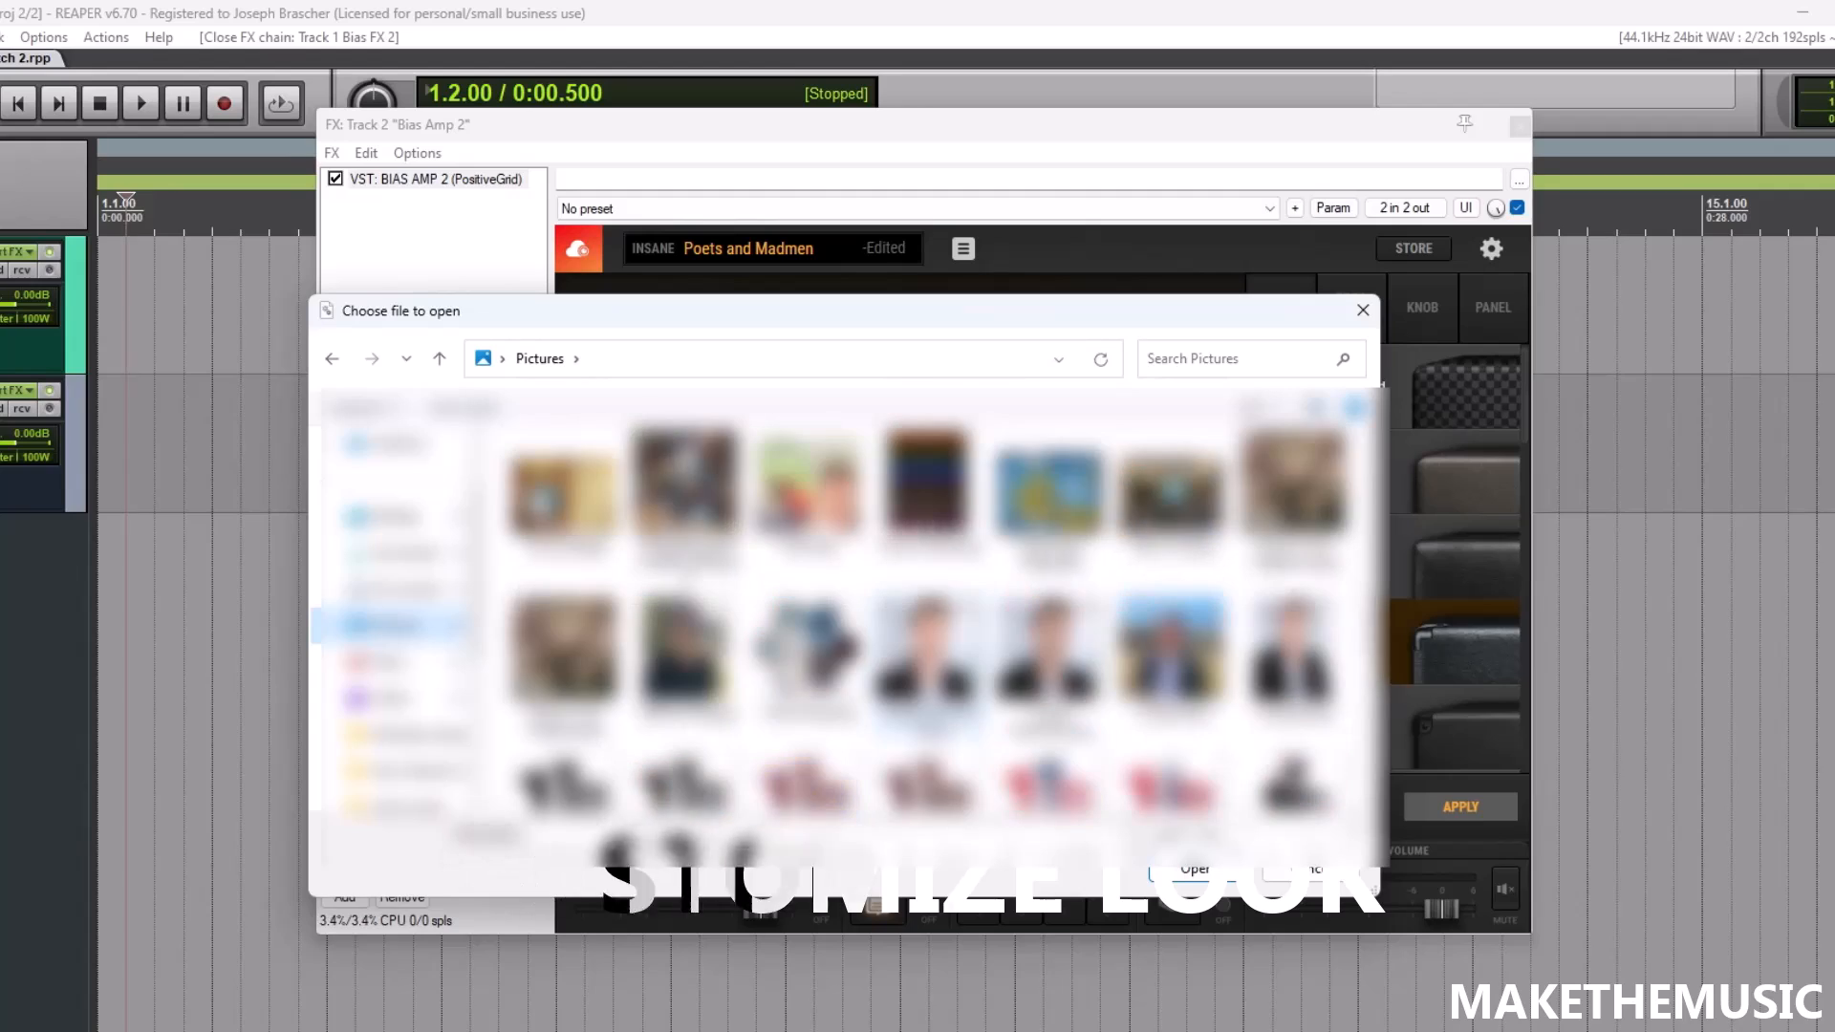
scroll(932, 612, up, 8)
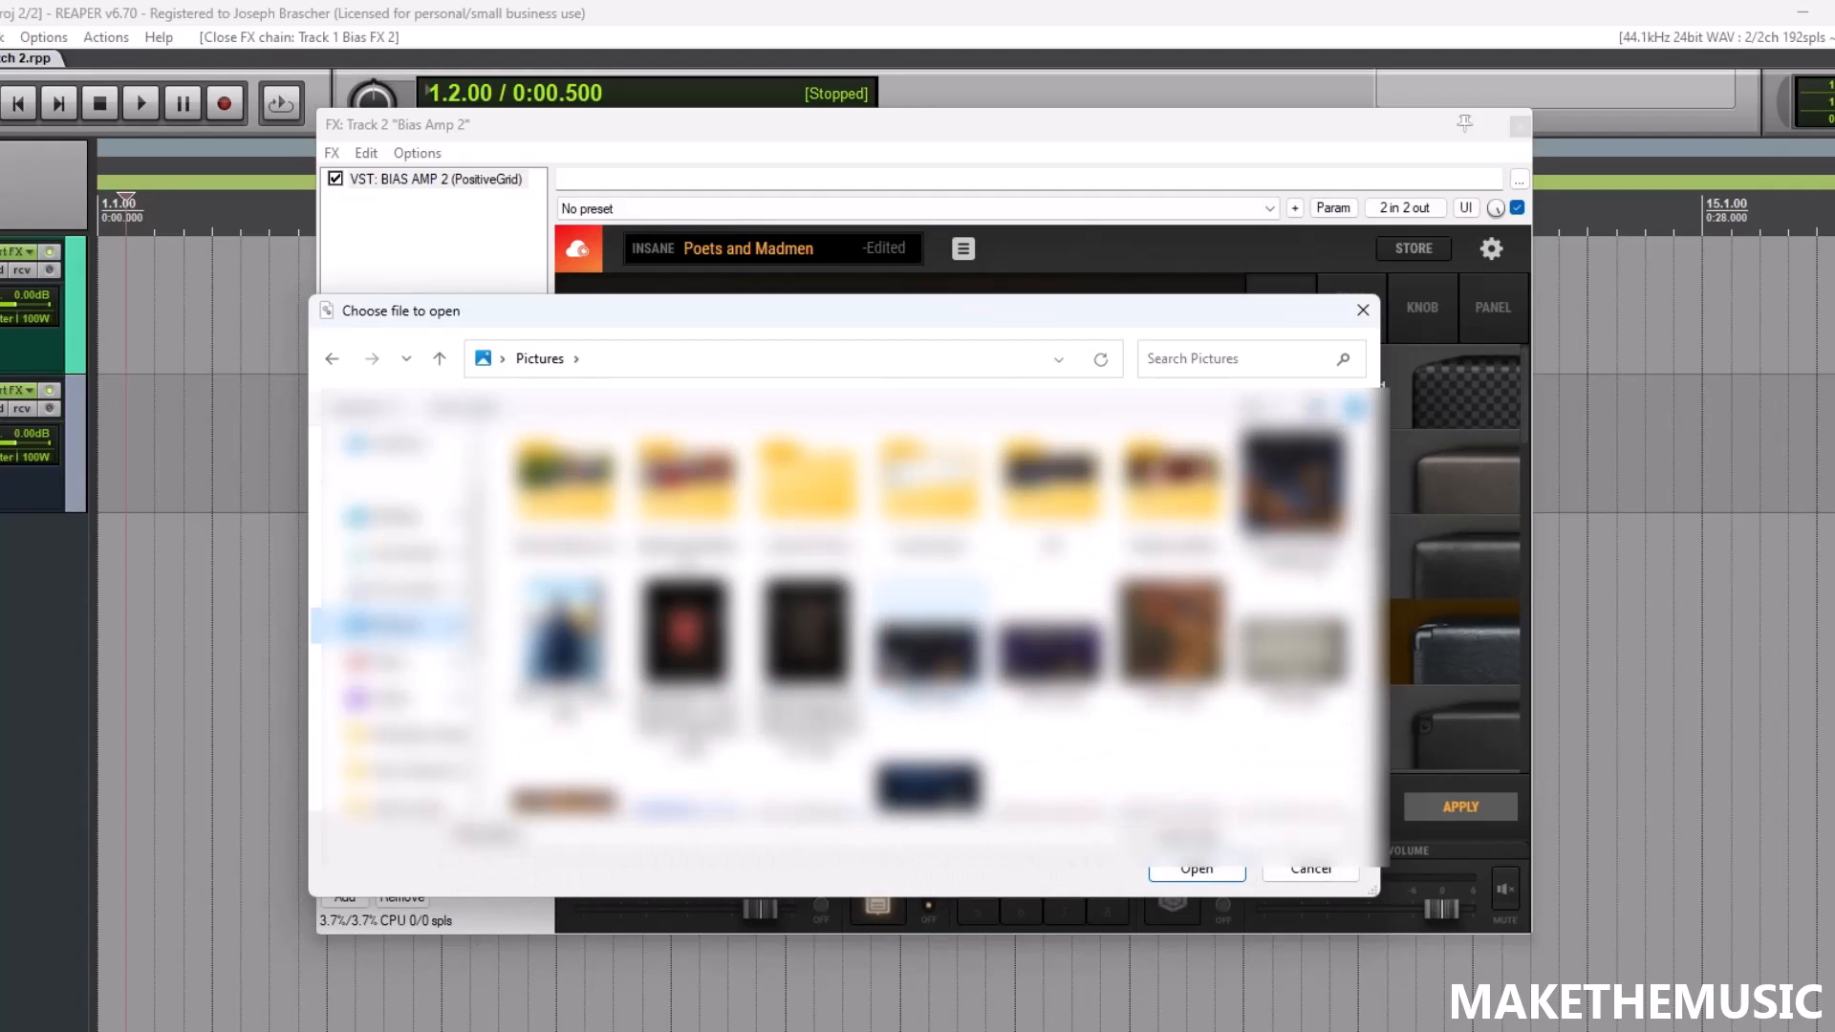
scroll(932, 612, down, 10)
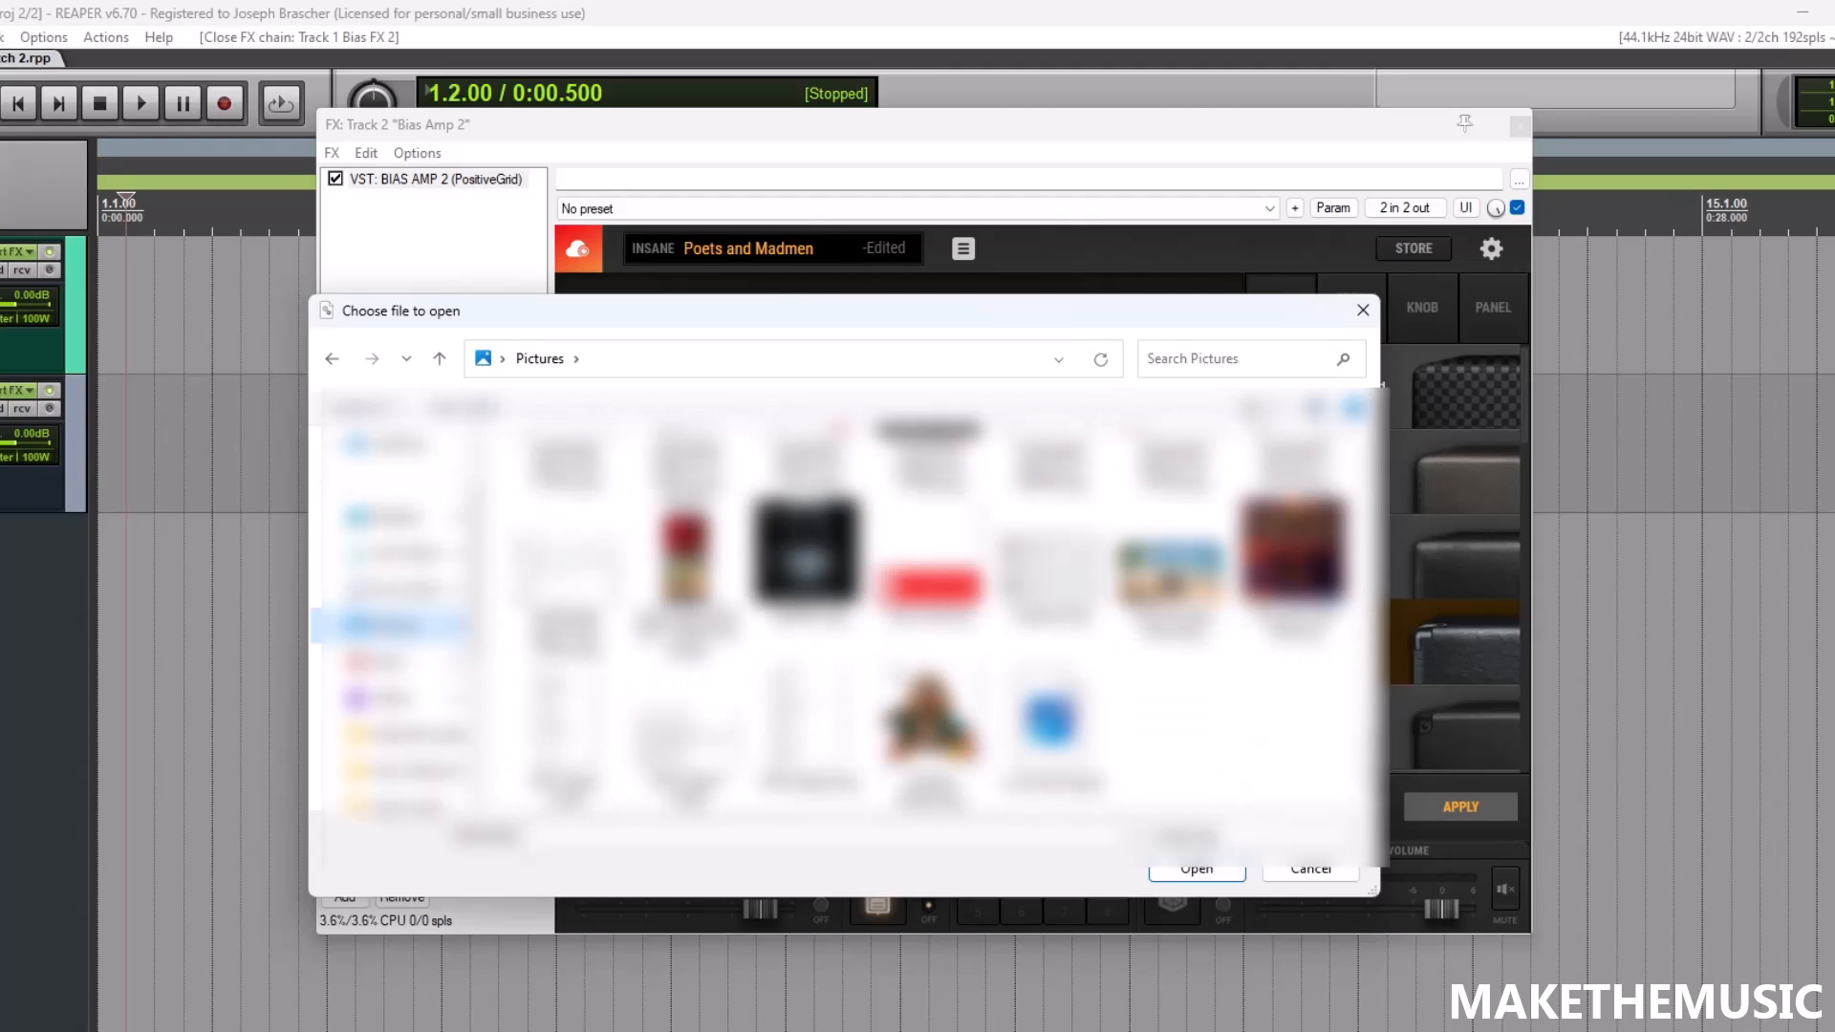
scroll(932, 612, down, 10)
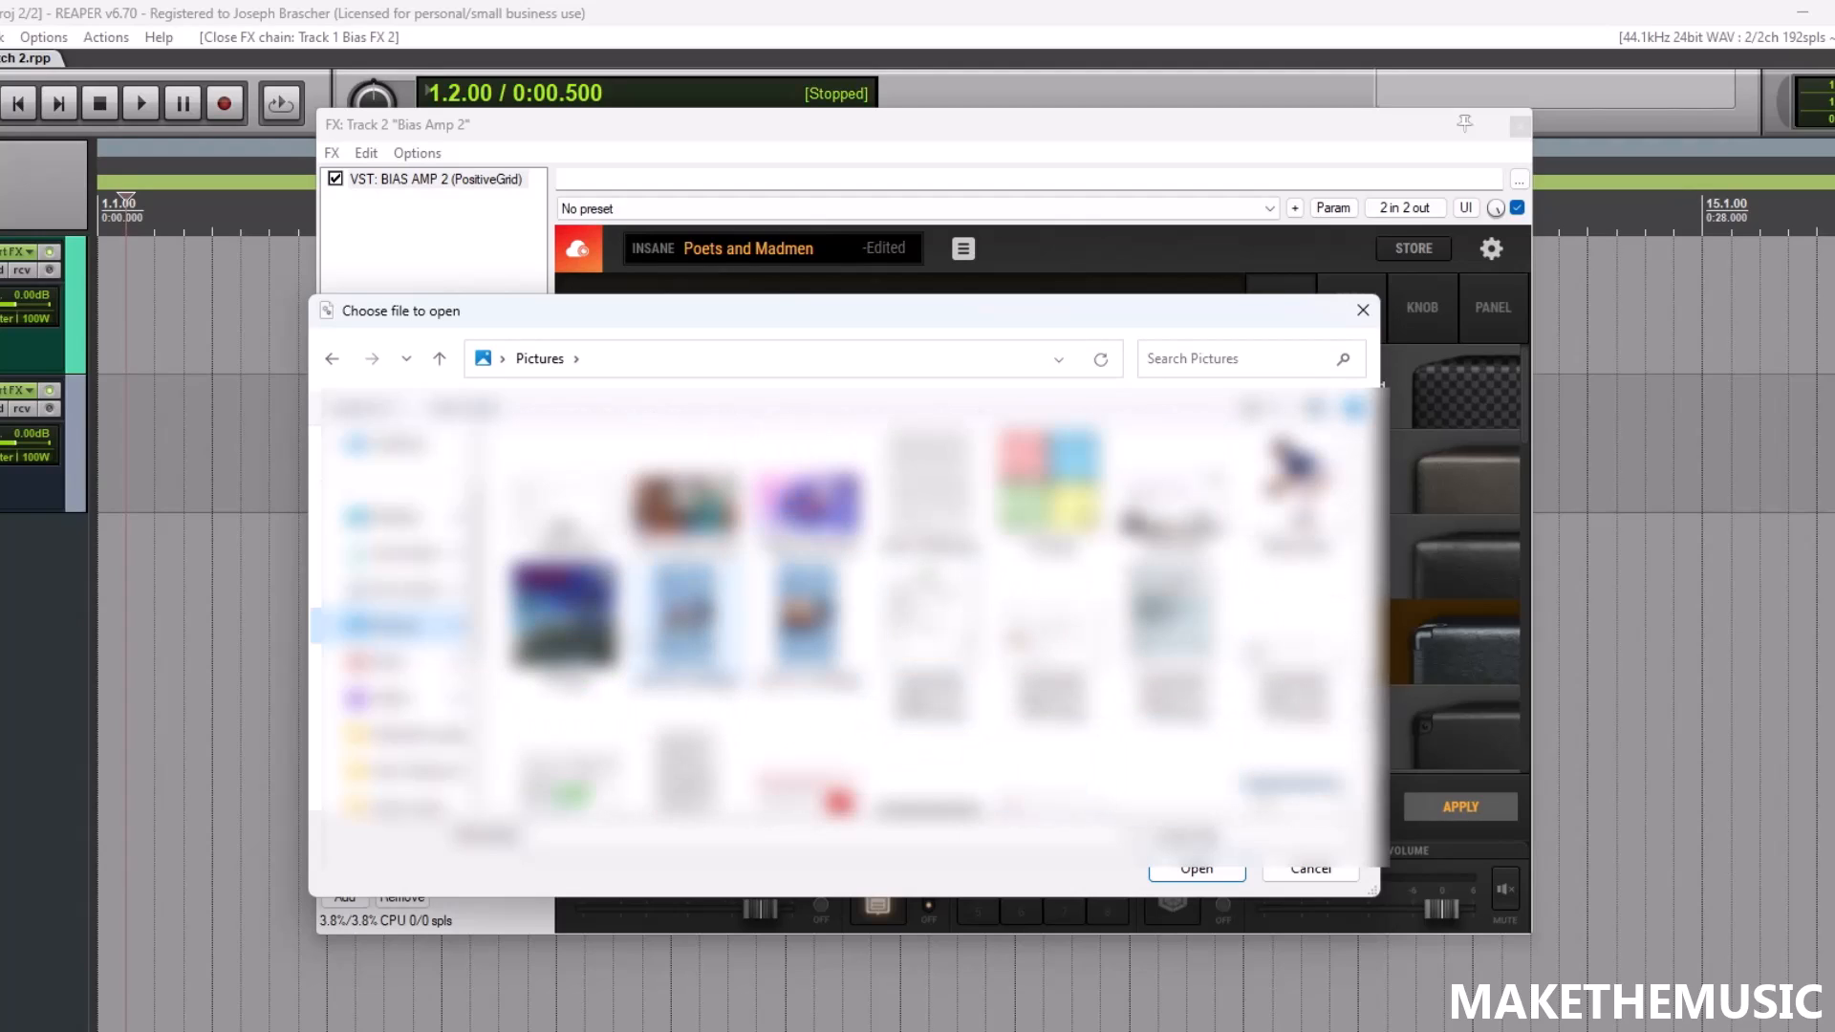
double_click(601, 629)
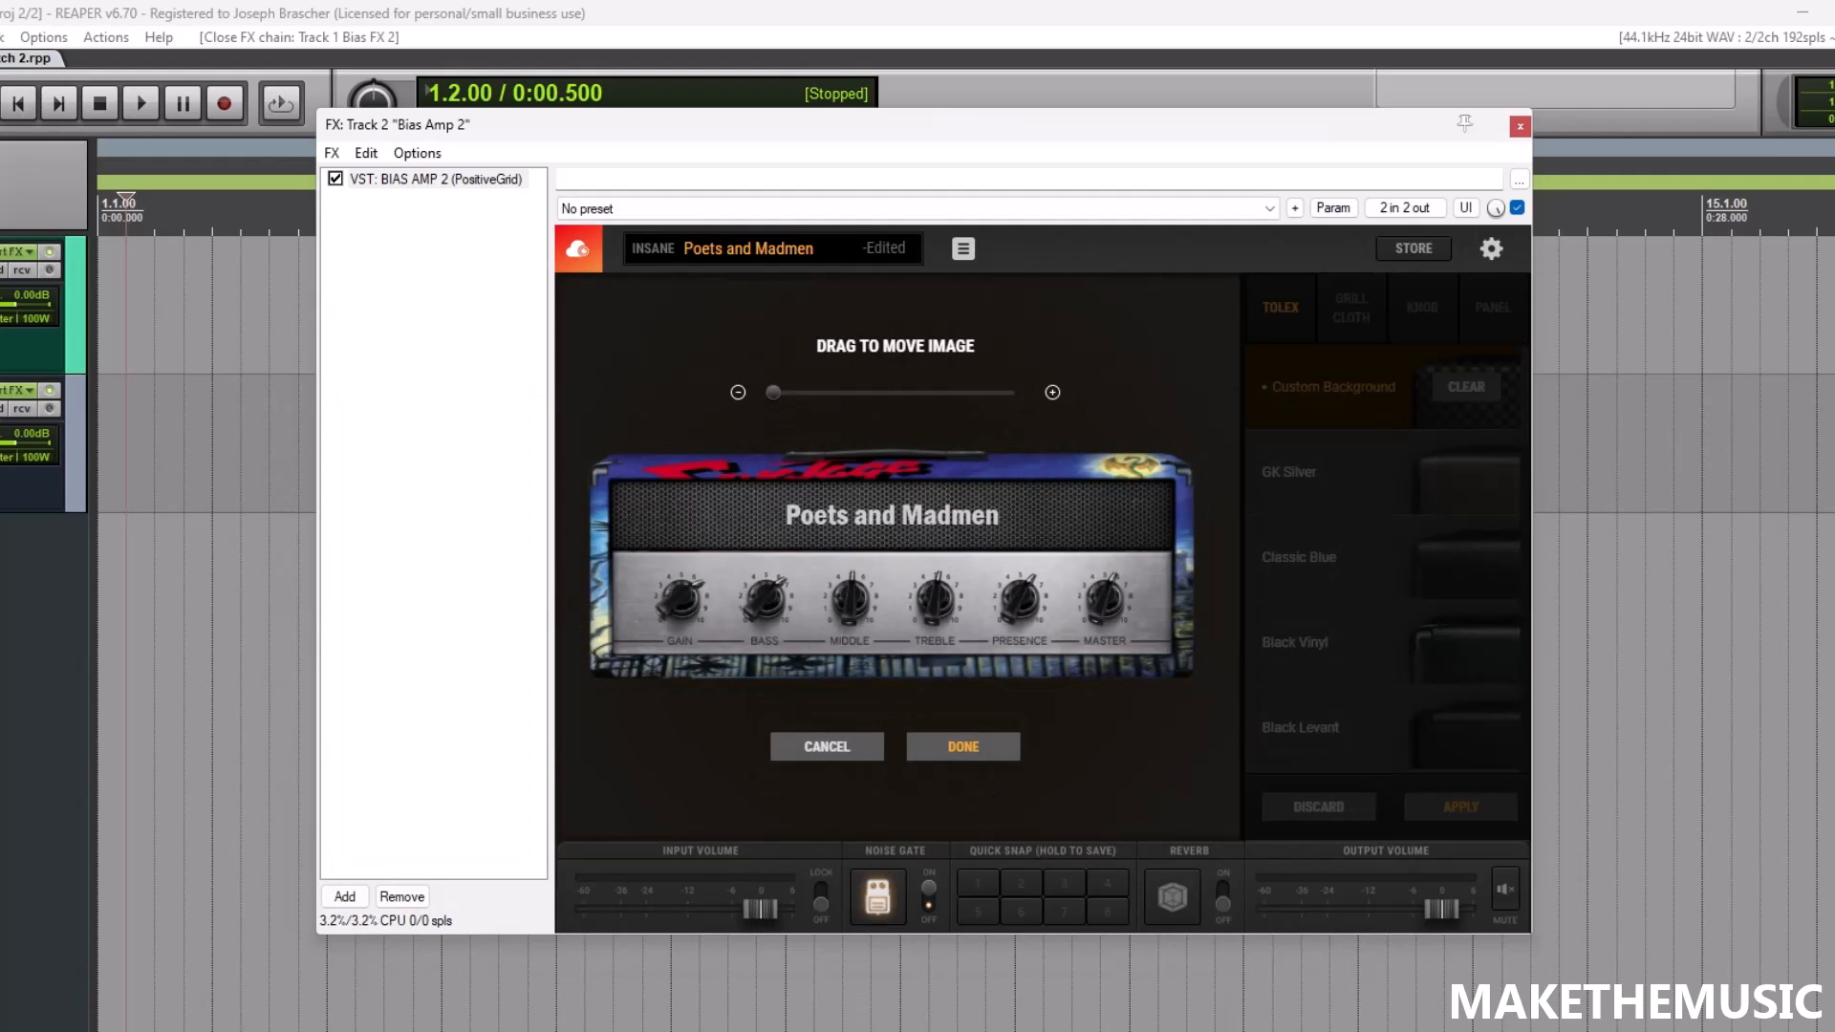
- Switch to YouTube Music in the browser, view the image saving options for the Poets & Madmen album cover, and return to REAPER
click(1174, 1006)
click(596, 13)
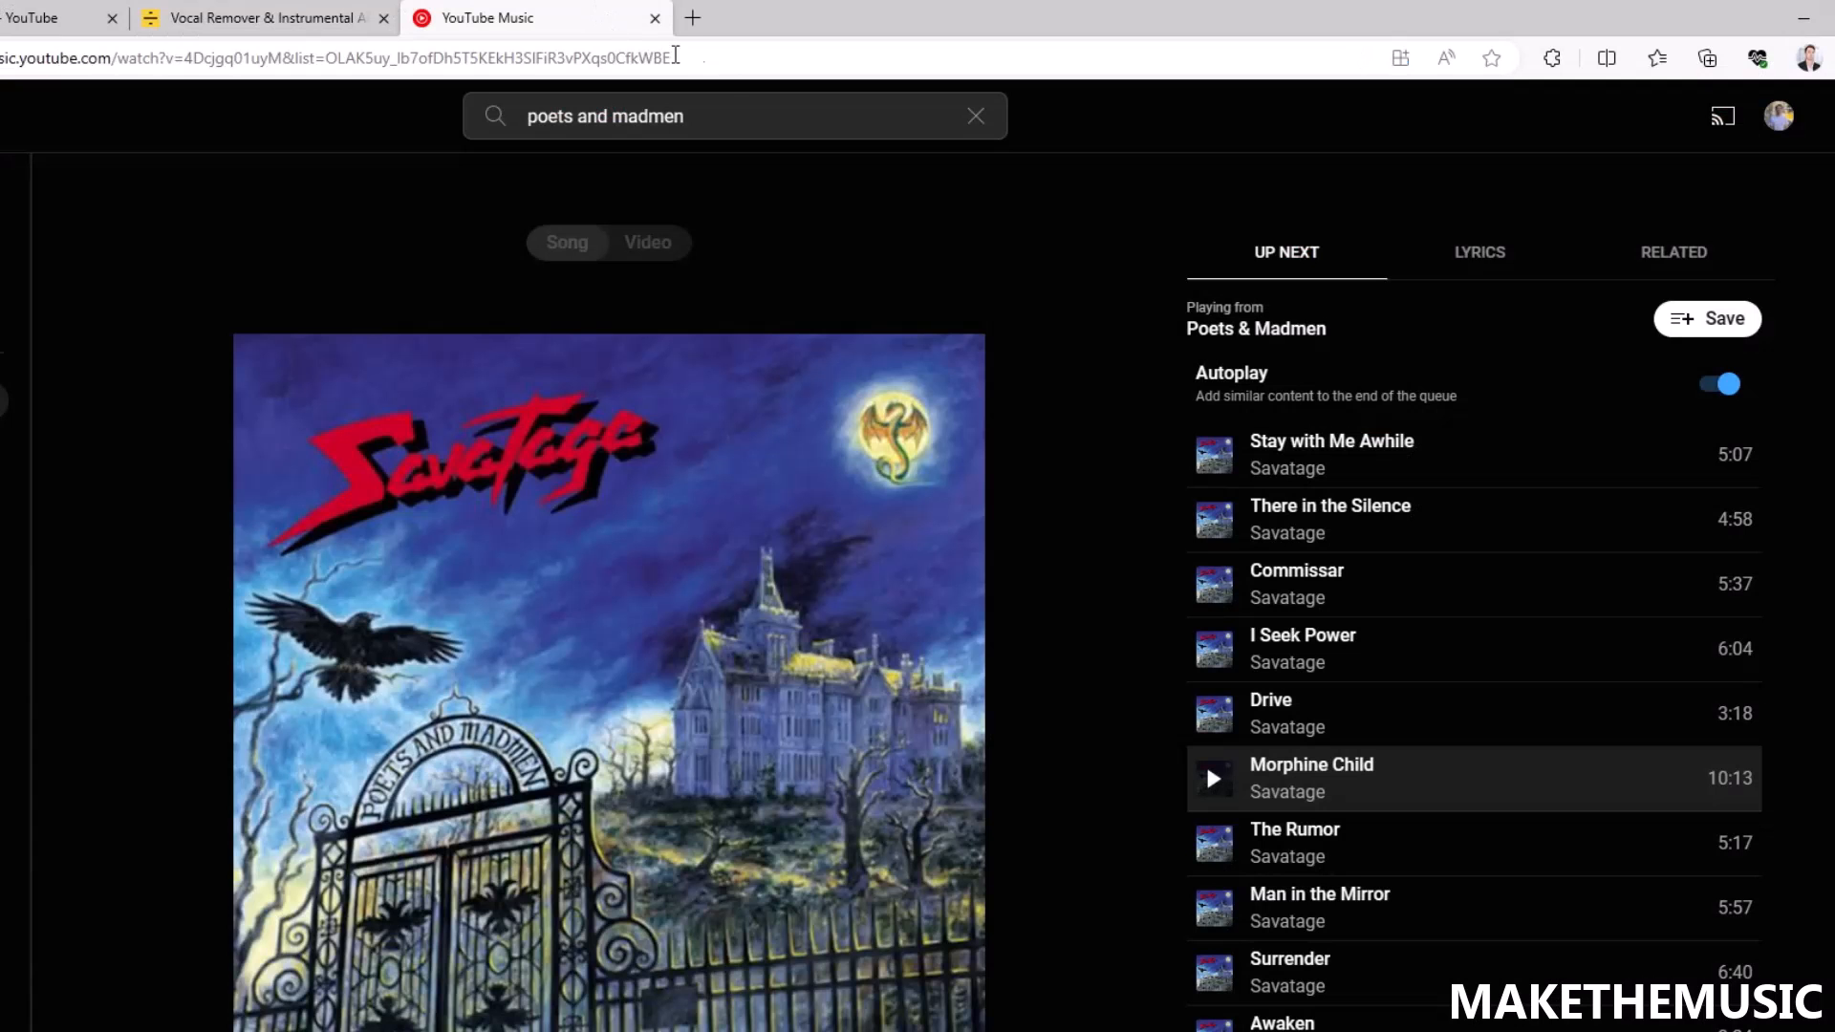
right_click(658, 415)
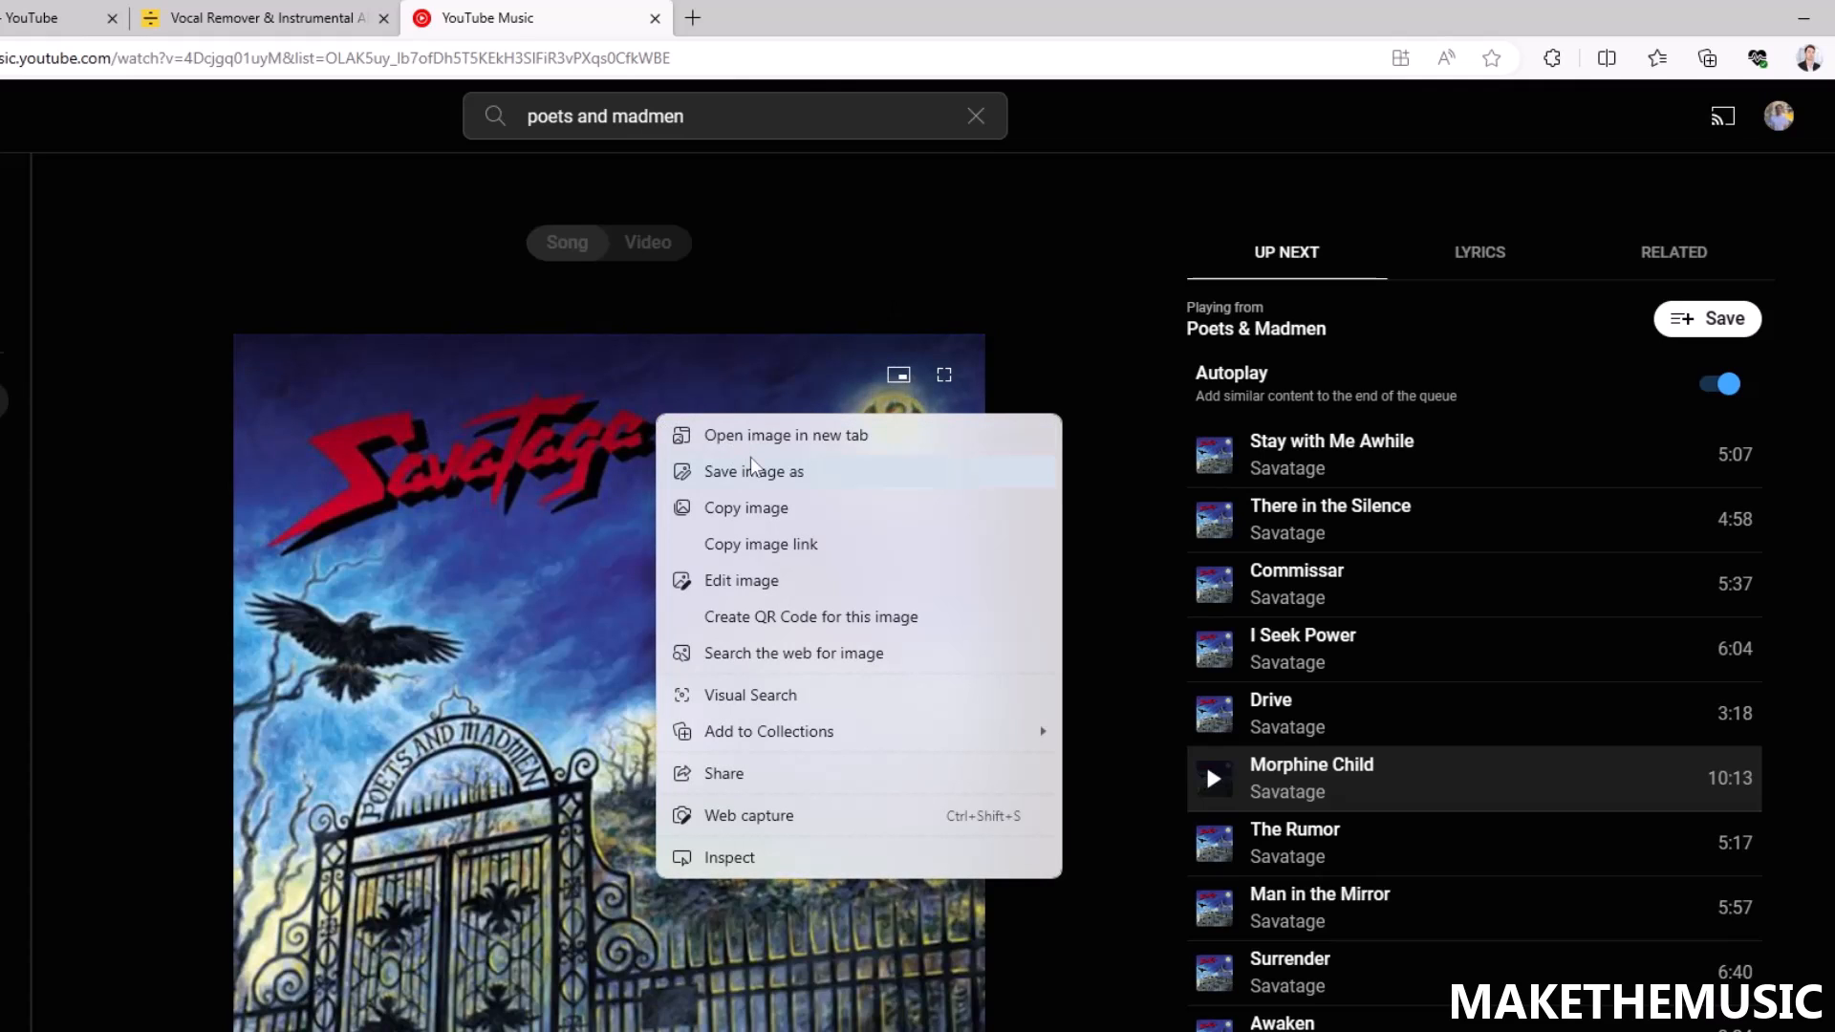
click(1027, 349)
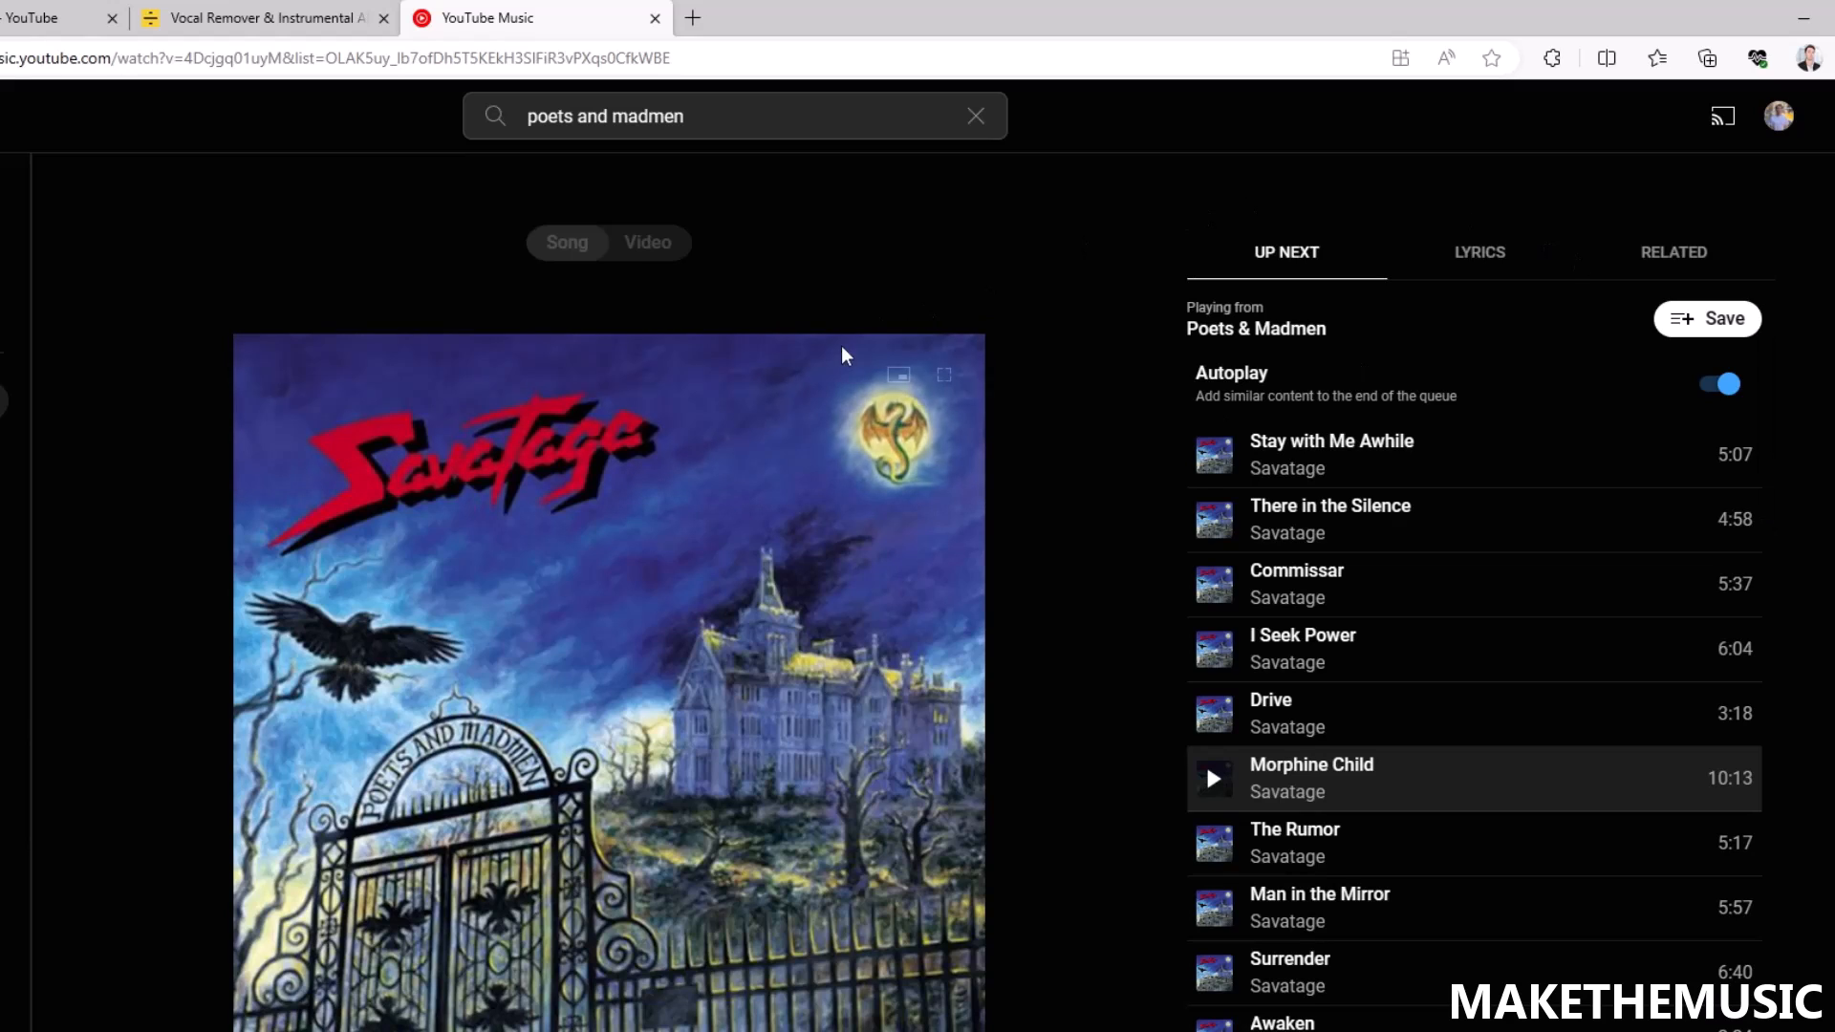
click(1803, 18)
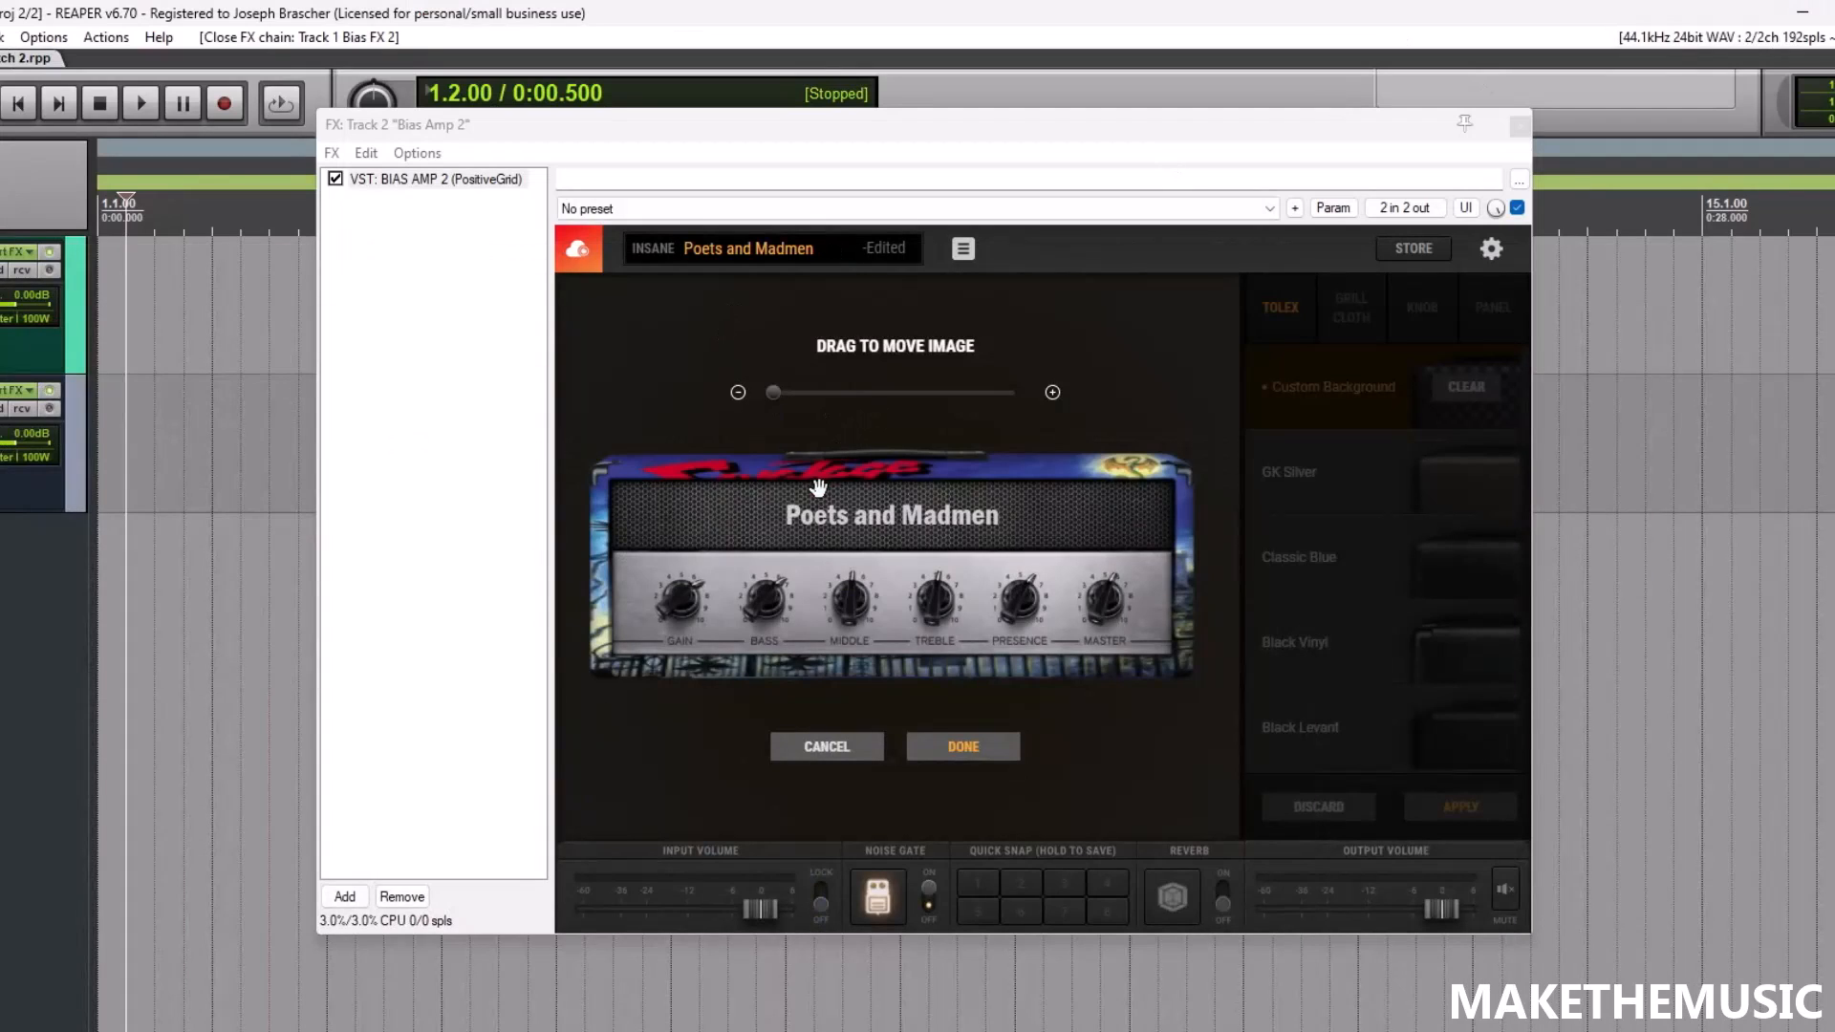
- Accept the placement of the tolex image and set the grill cloth to British Vent 30
click(964, 747)
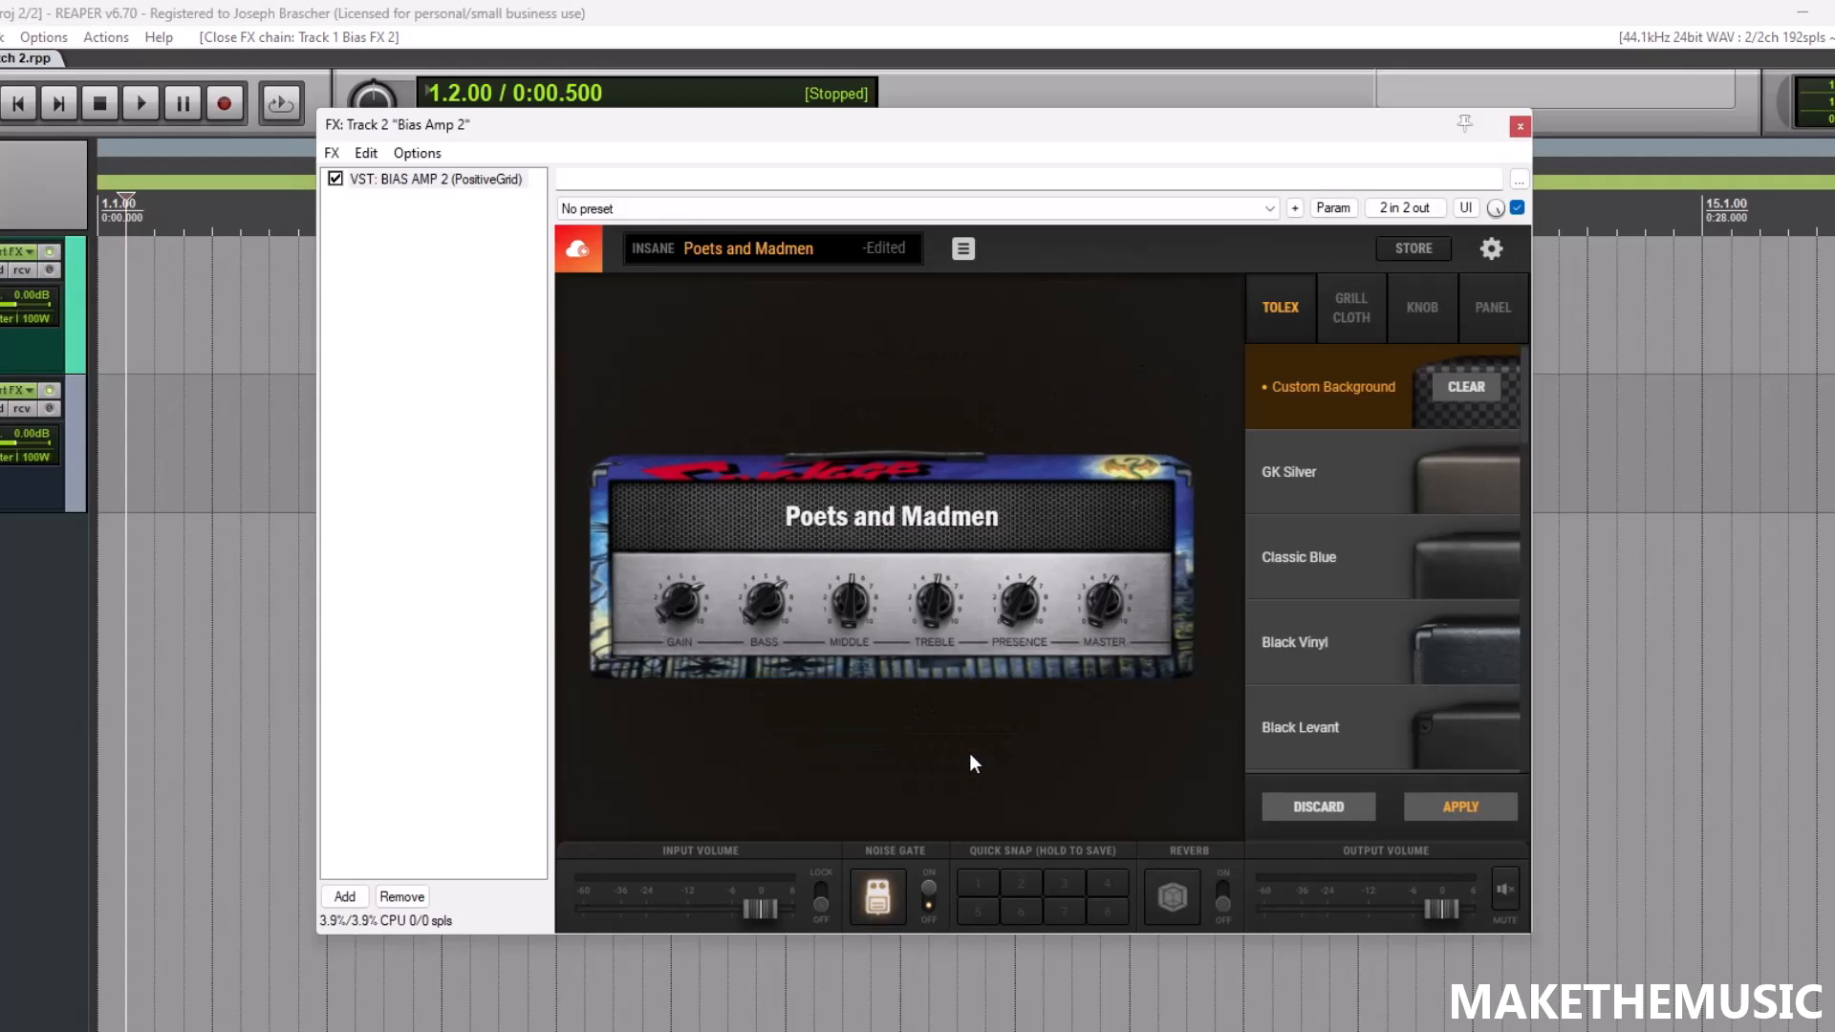
click(1351, 307)
scroll(1405, 530, down, 5)
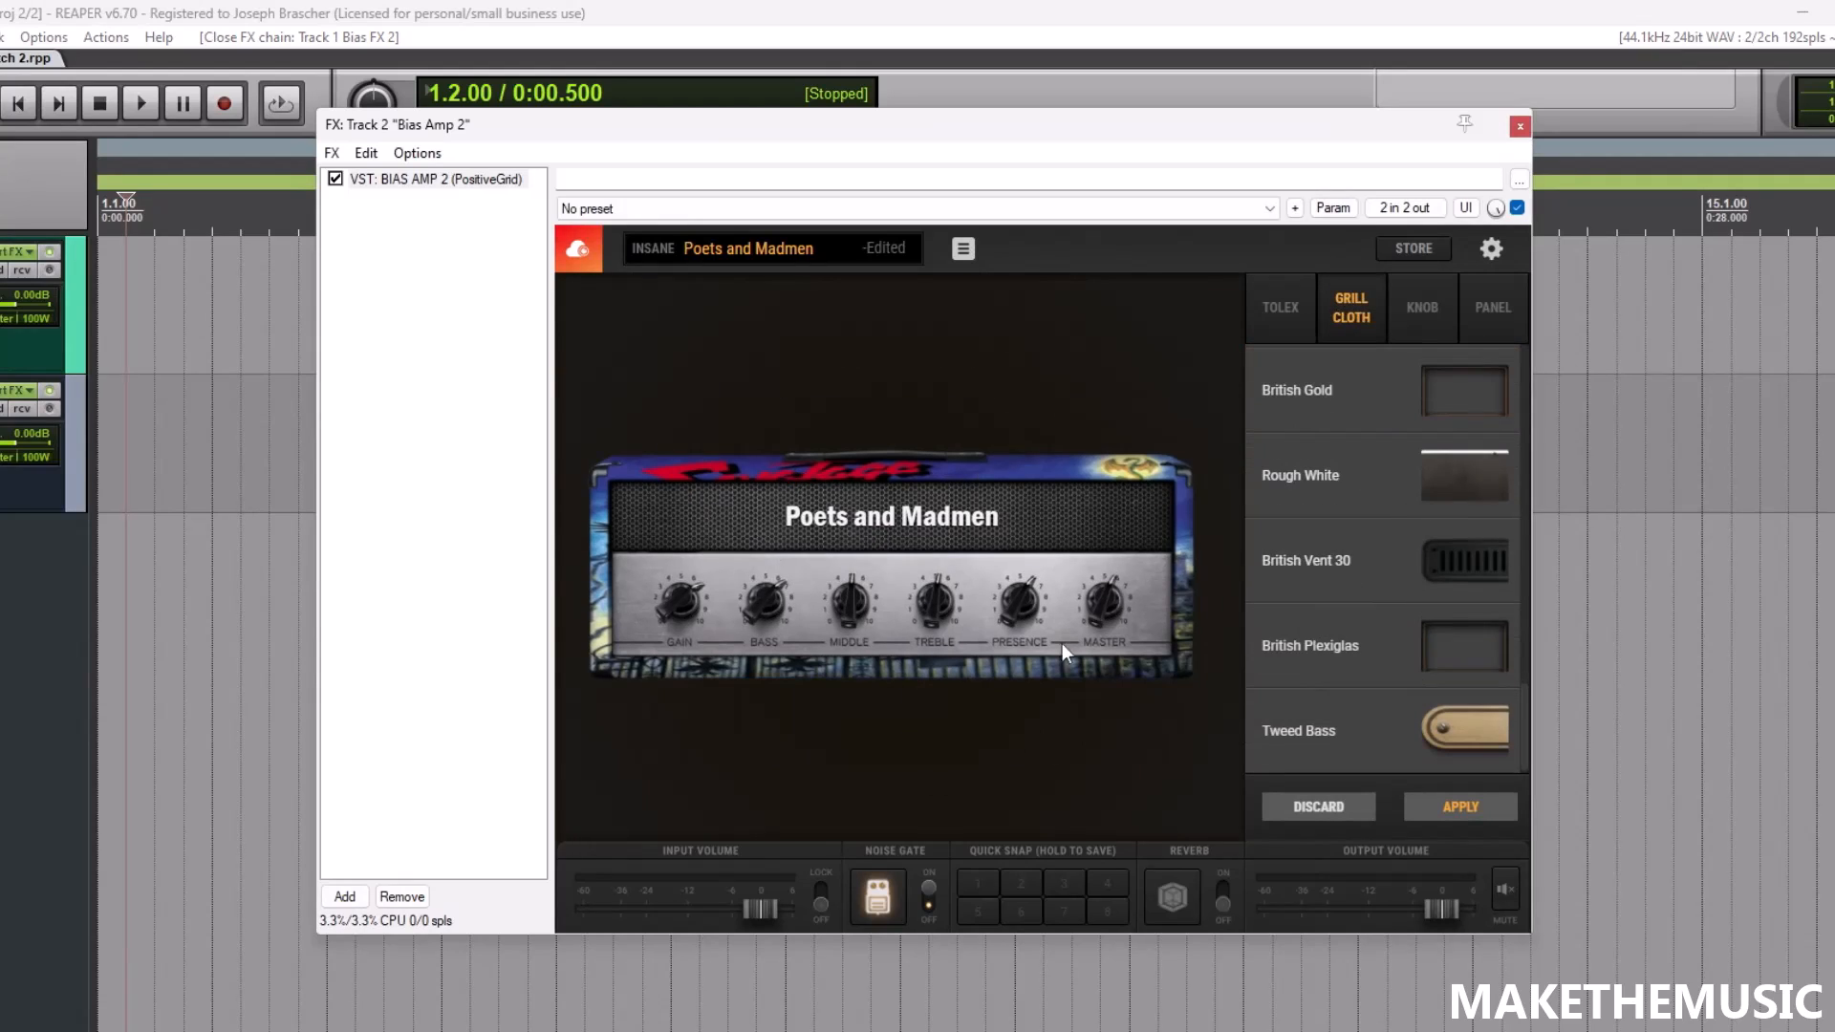
click(1425, 644)
click(1460, 578)
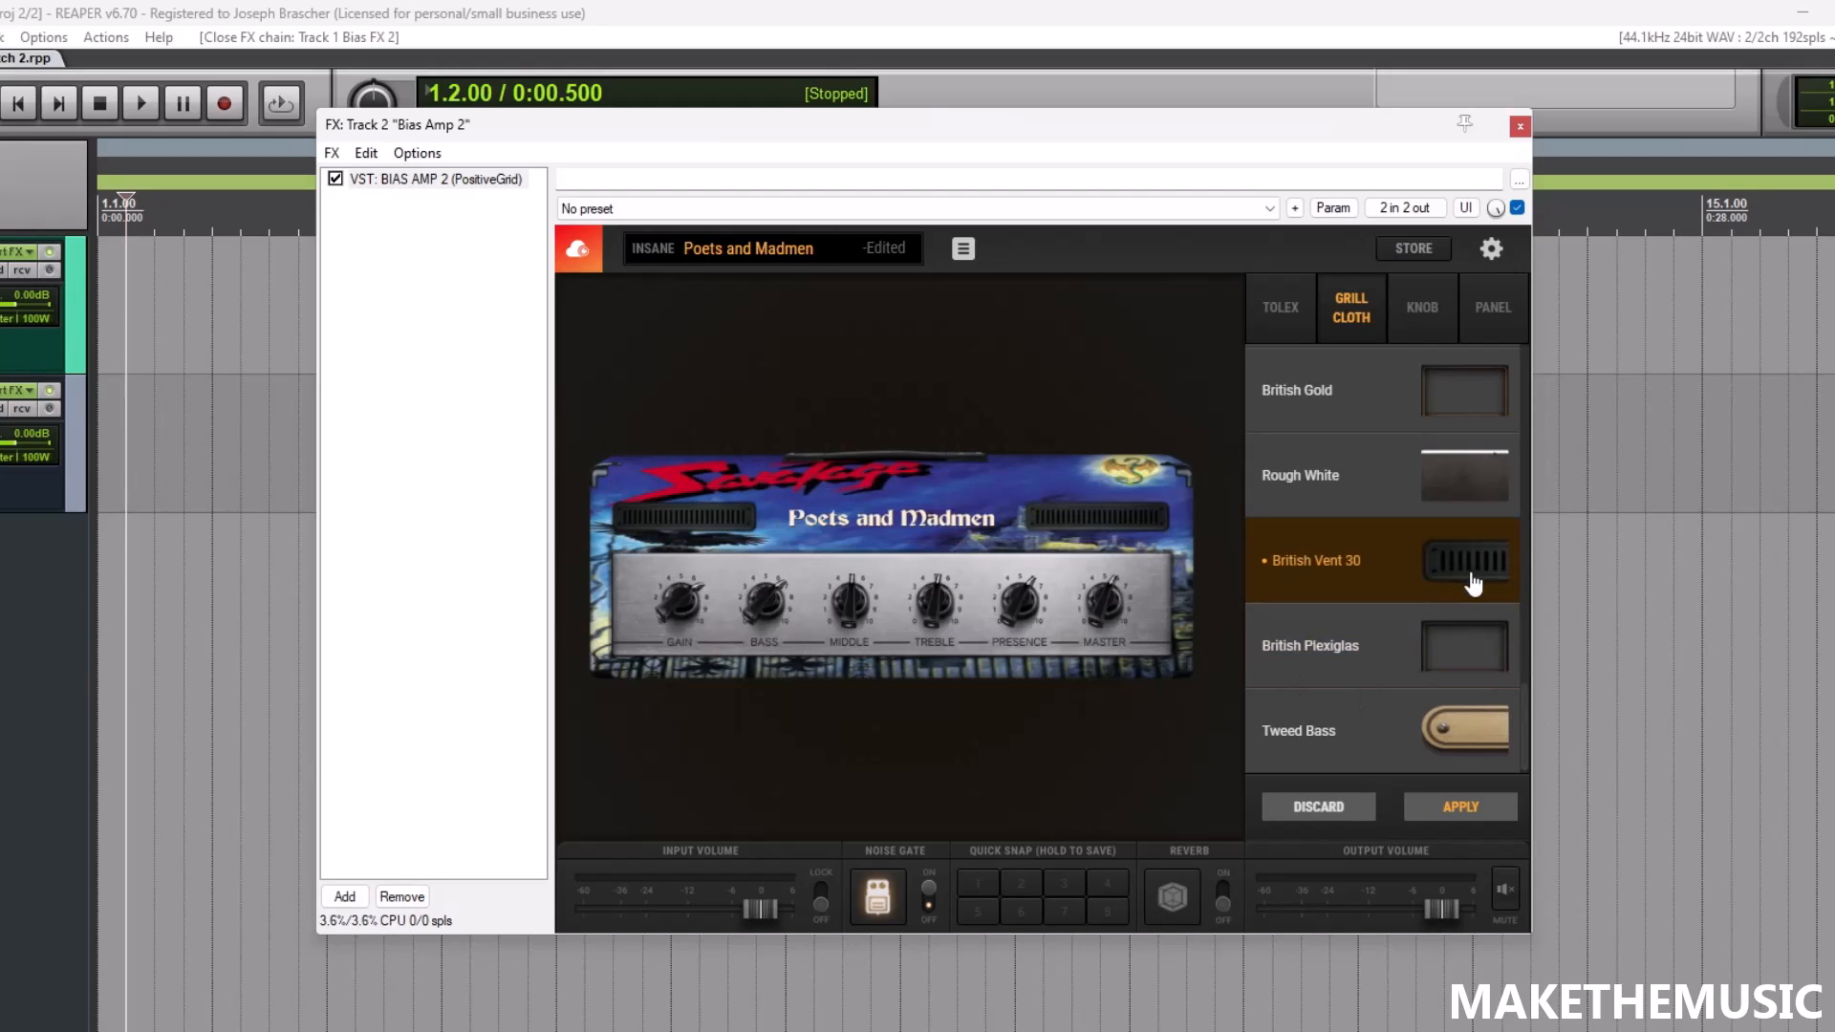
scroll(1433, 442, up, 1)
scroll(1438, 448, down, 2)
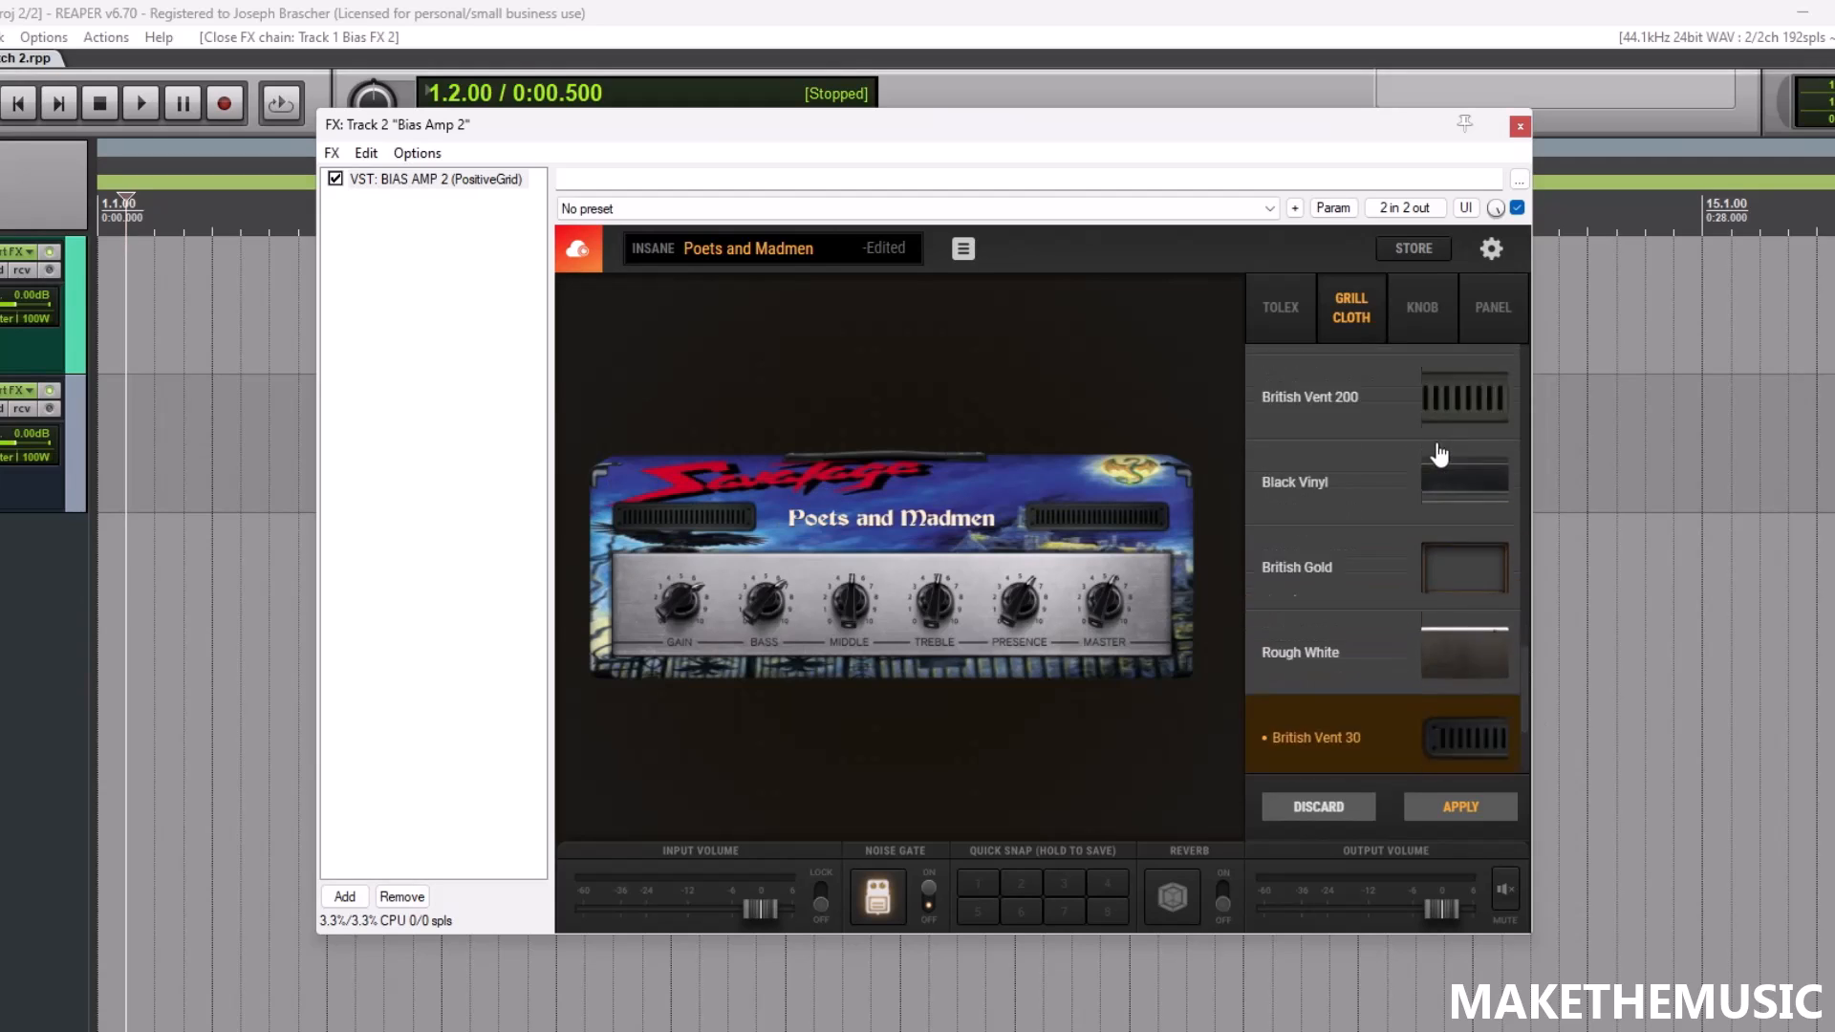
- Set the amp's knobs to Ivory White and its panel to Pure Black
click(1422, 310)
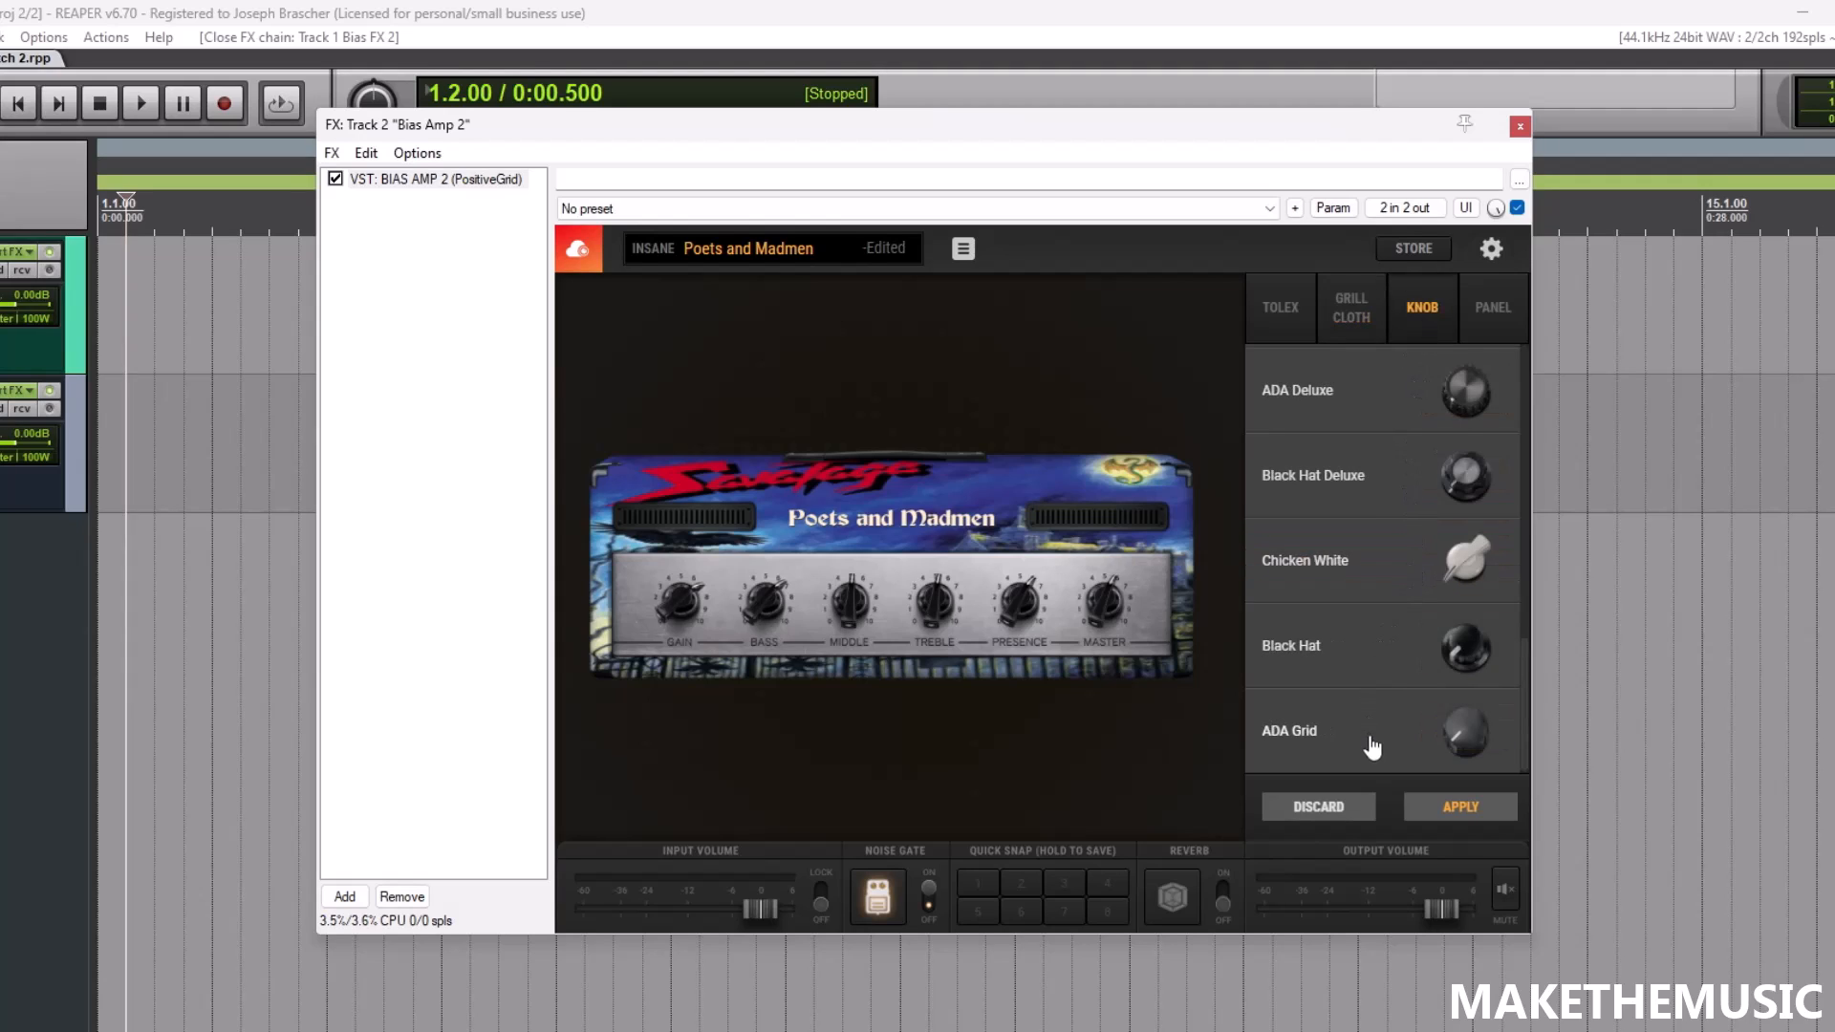
scroll(1414, 627, up, 5)
click(1416, 485)
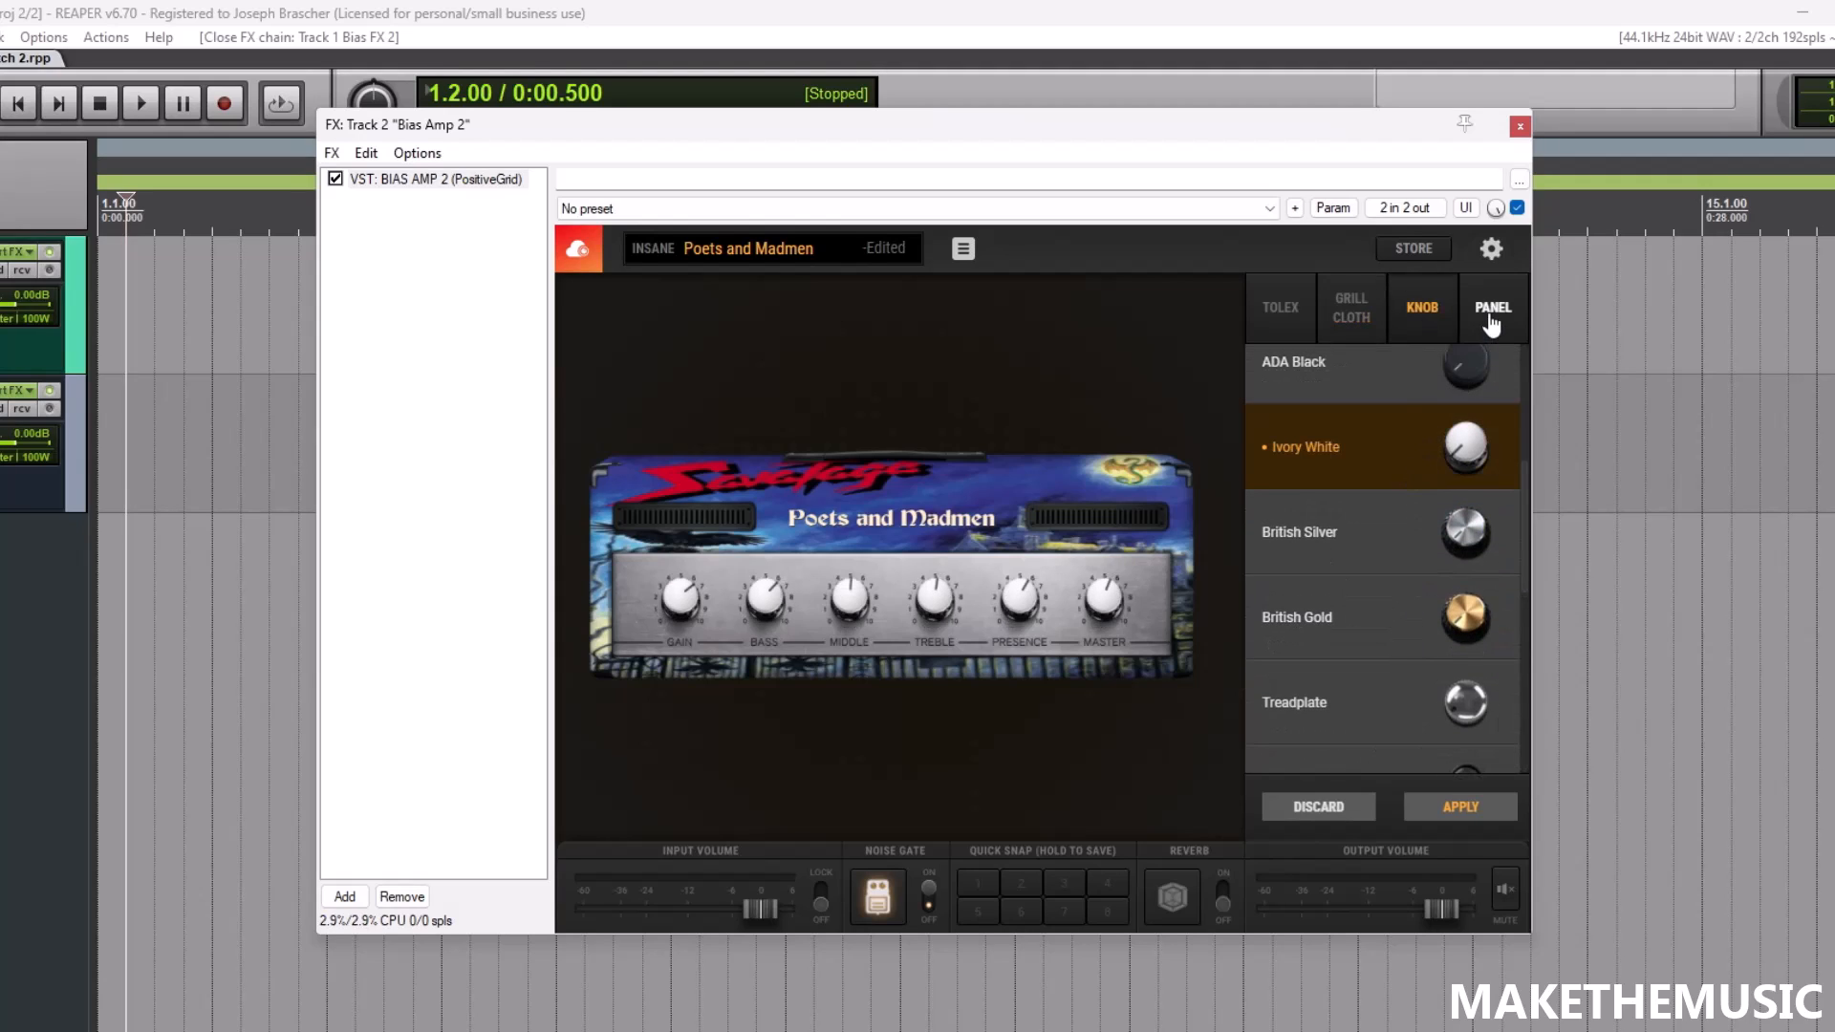
click(1489, 311)
scroll(1412, 612, down, 3)
click(1385, 507)
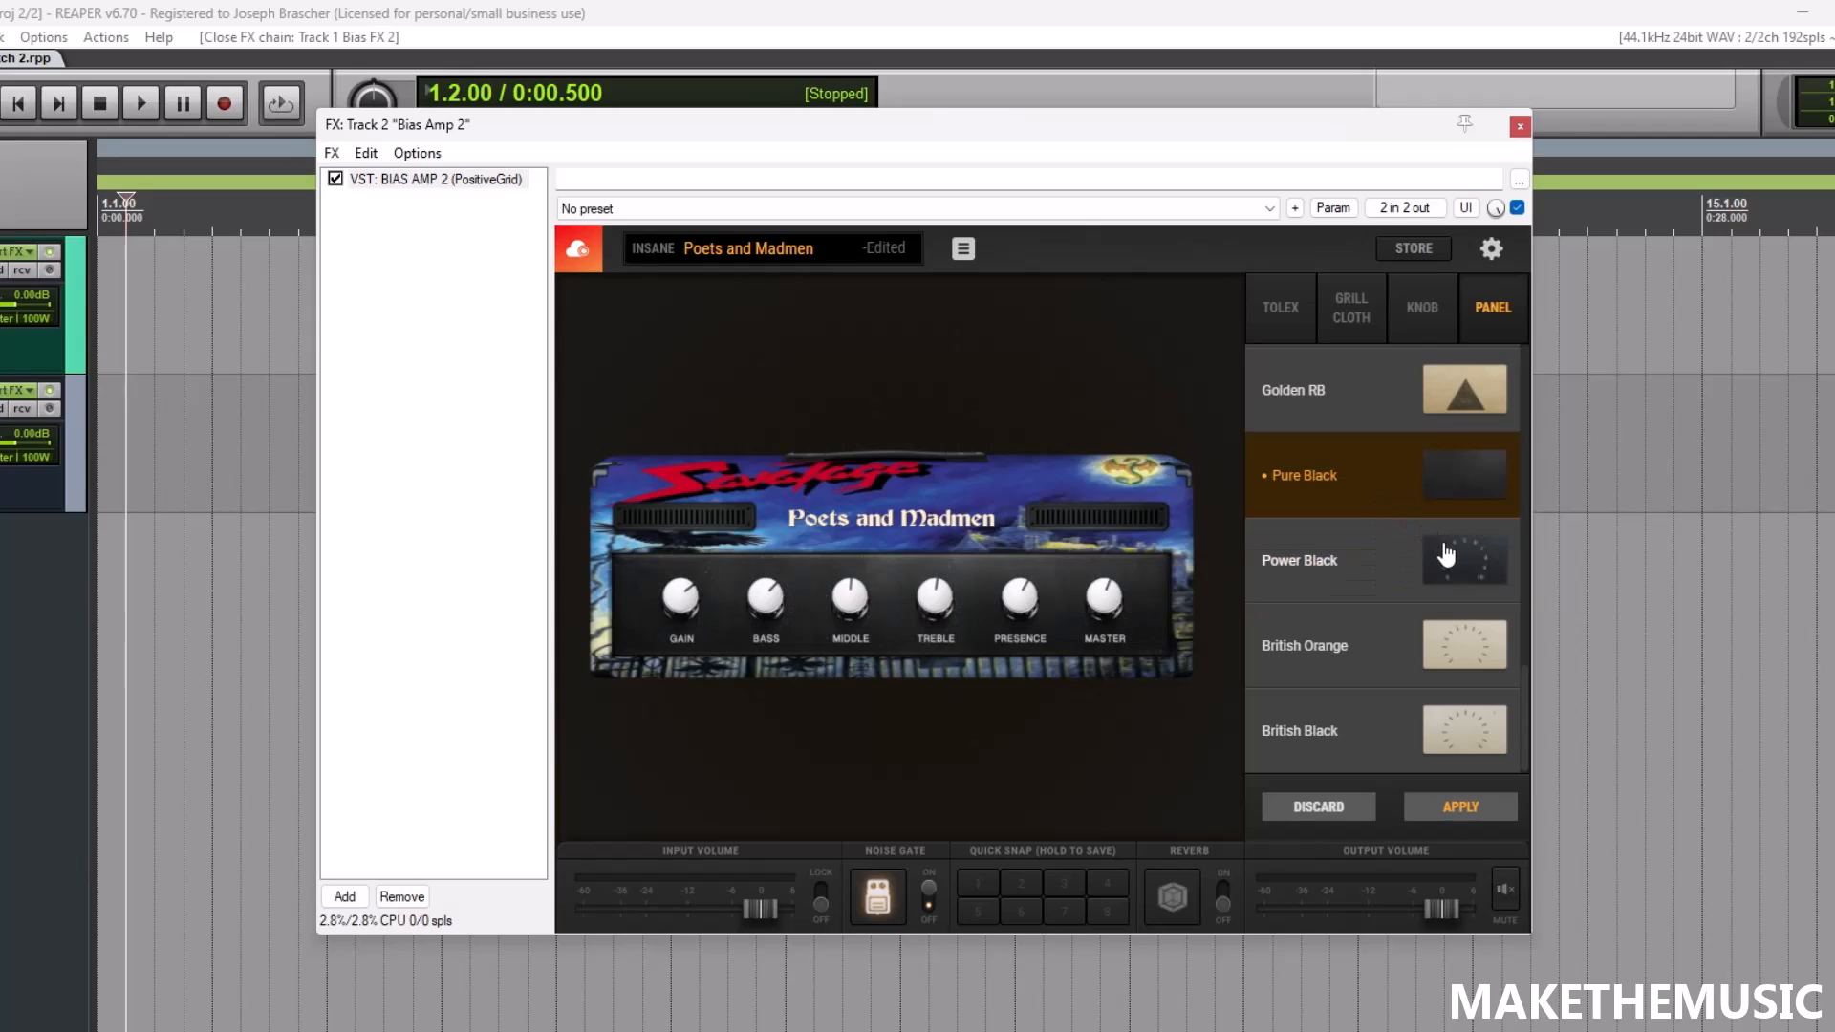
- Try the British Red panel on the amp and switch back to Pure Black
scroll(1439, 669, down, 5)
click(1423, 717)
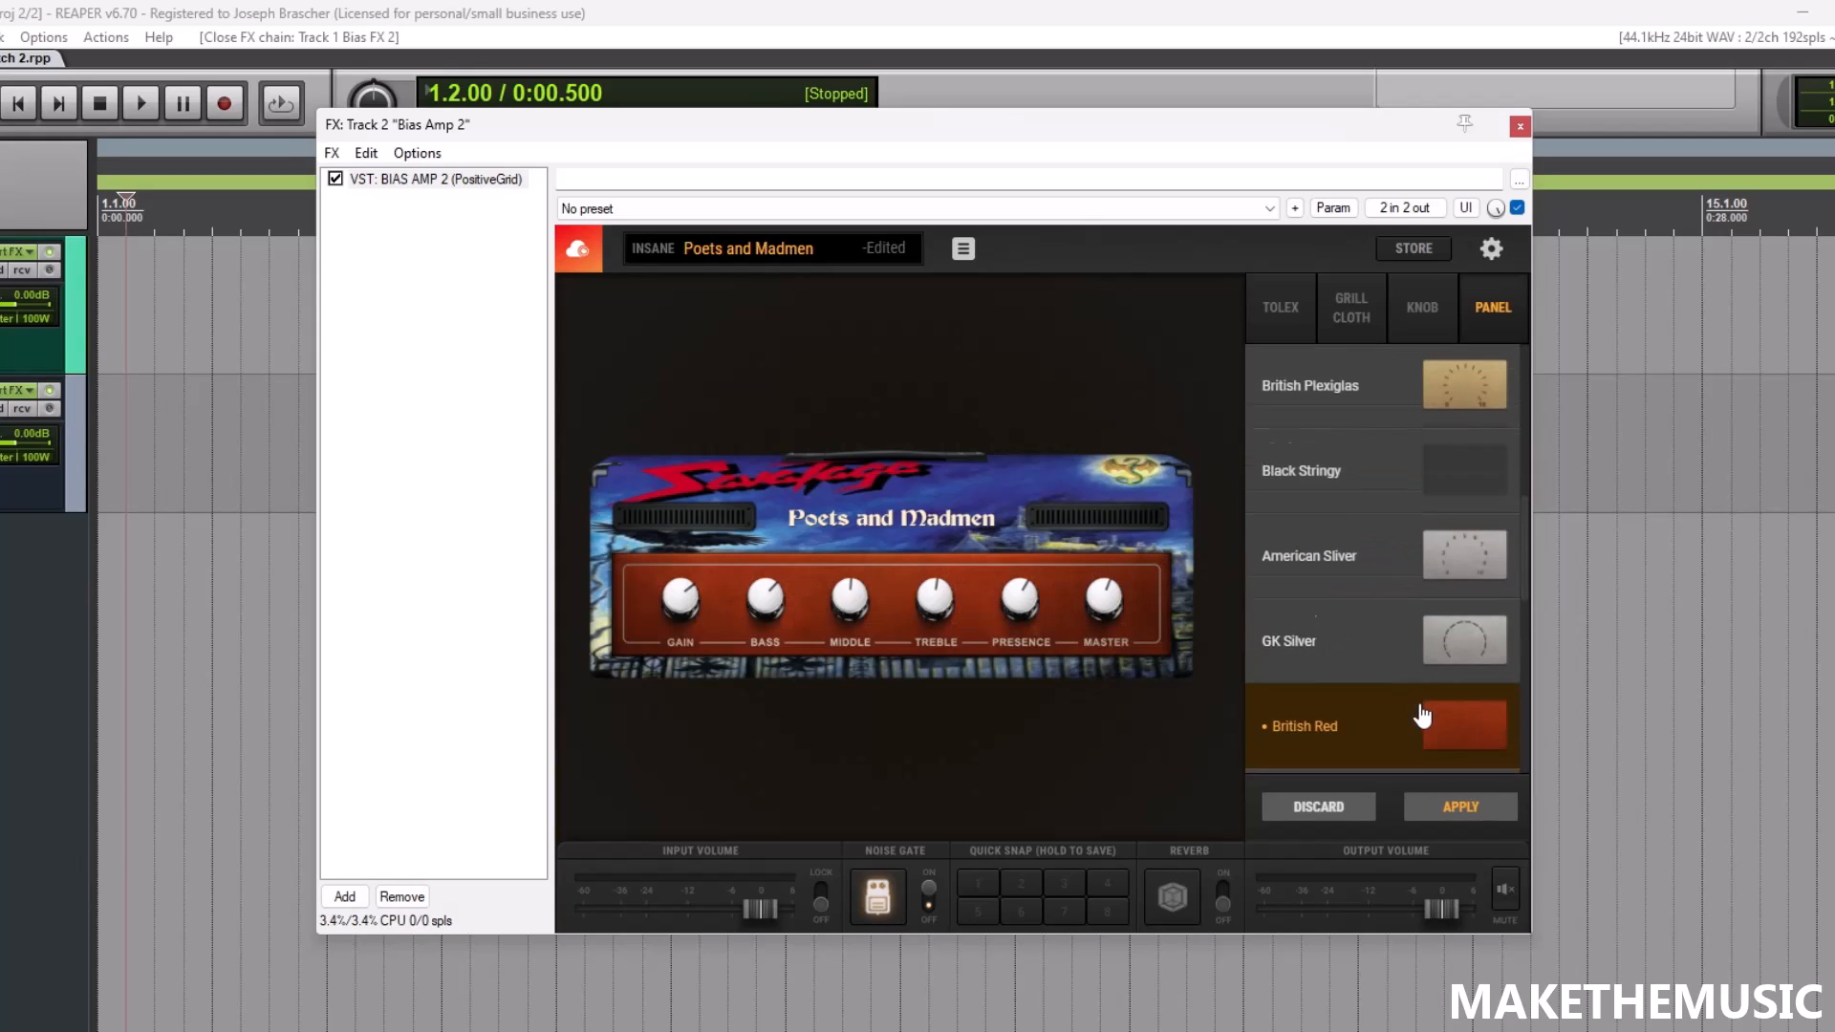
scroll(1413, 650, up, 4)
click(1414, 681)
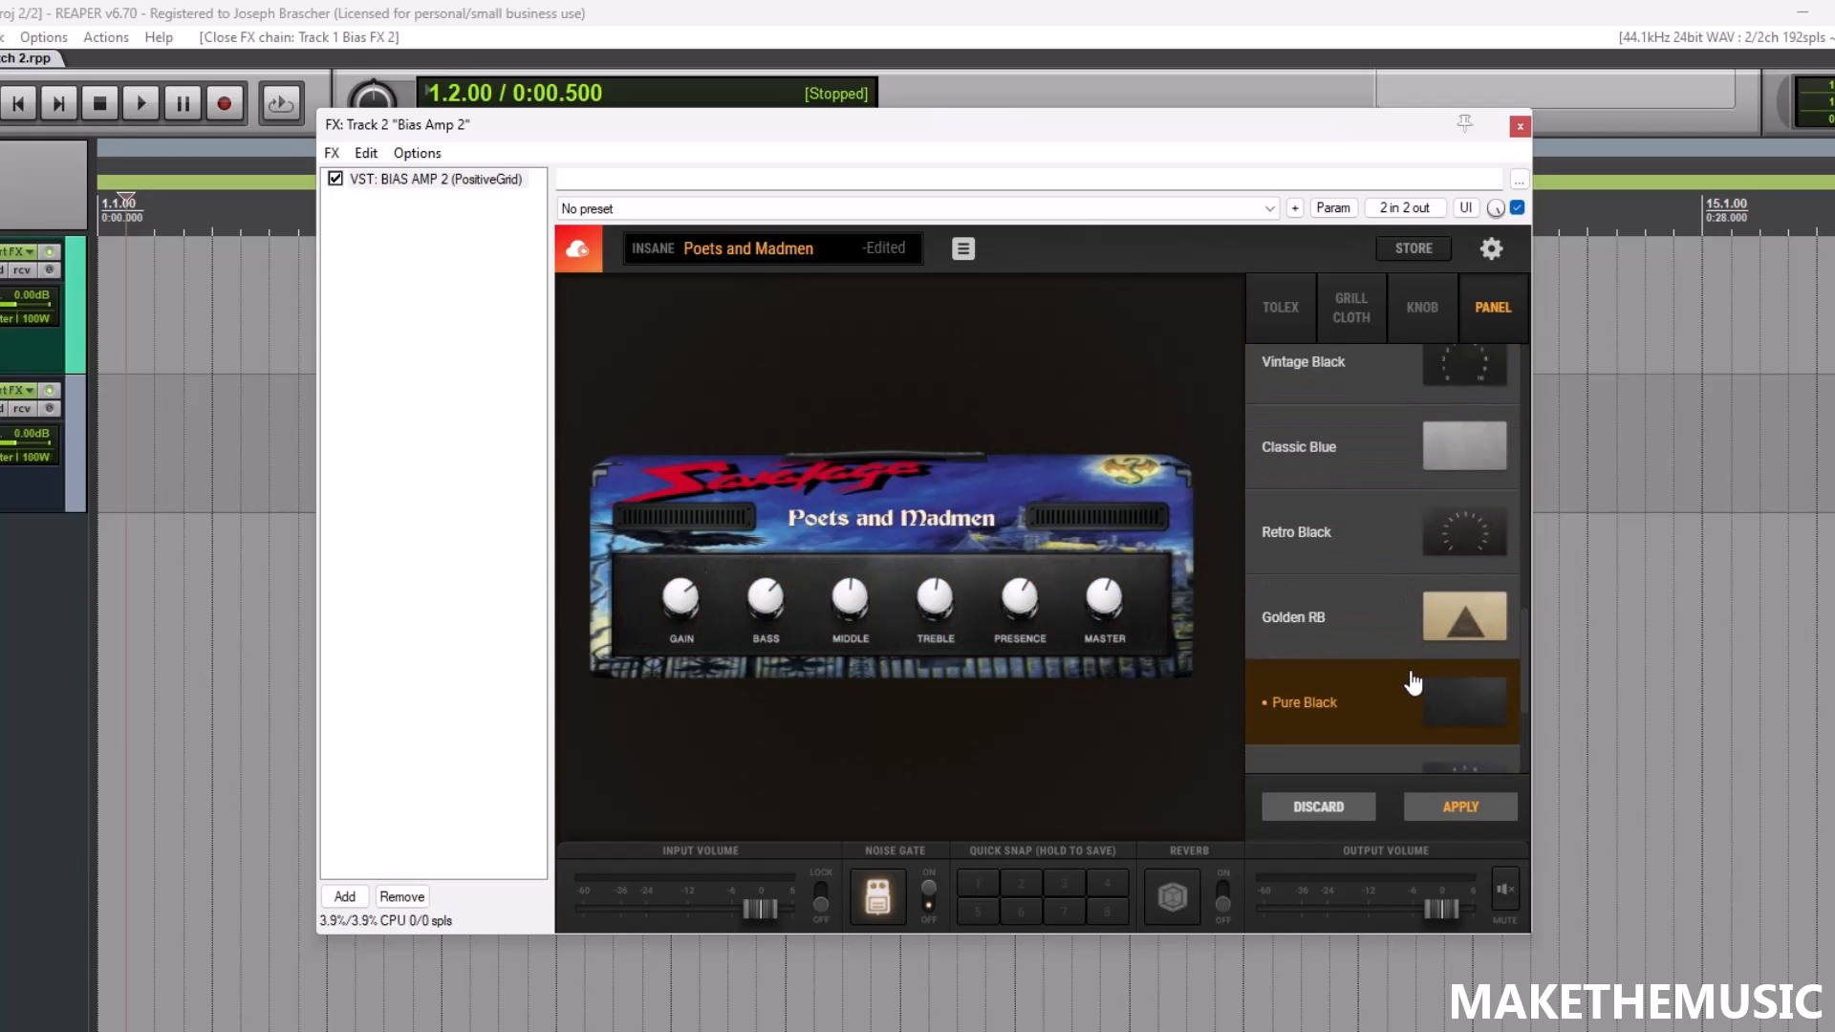
- Apply the customized look to the amp and shift the FX window slightly
click(1458, 808)
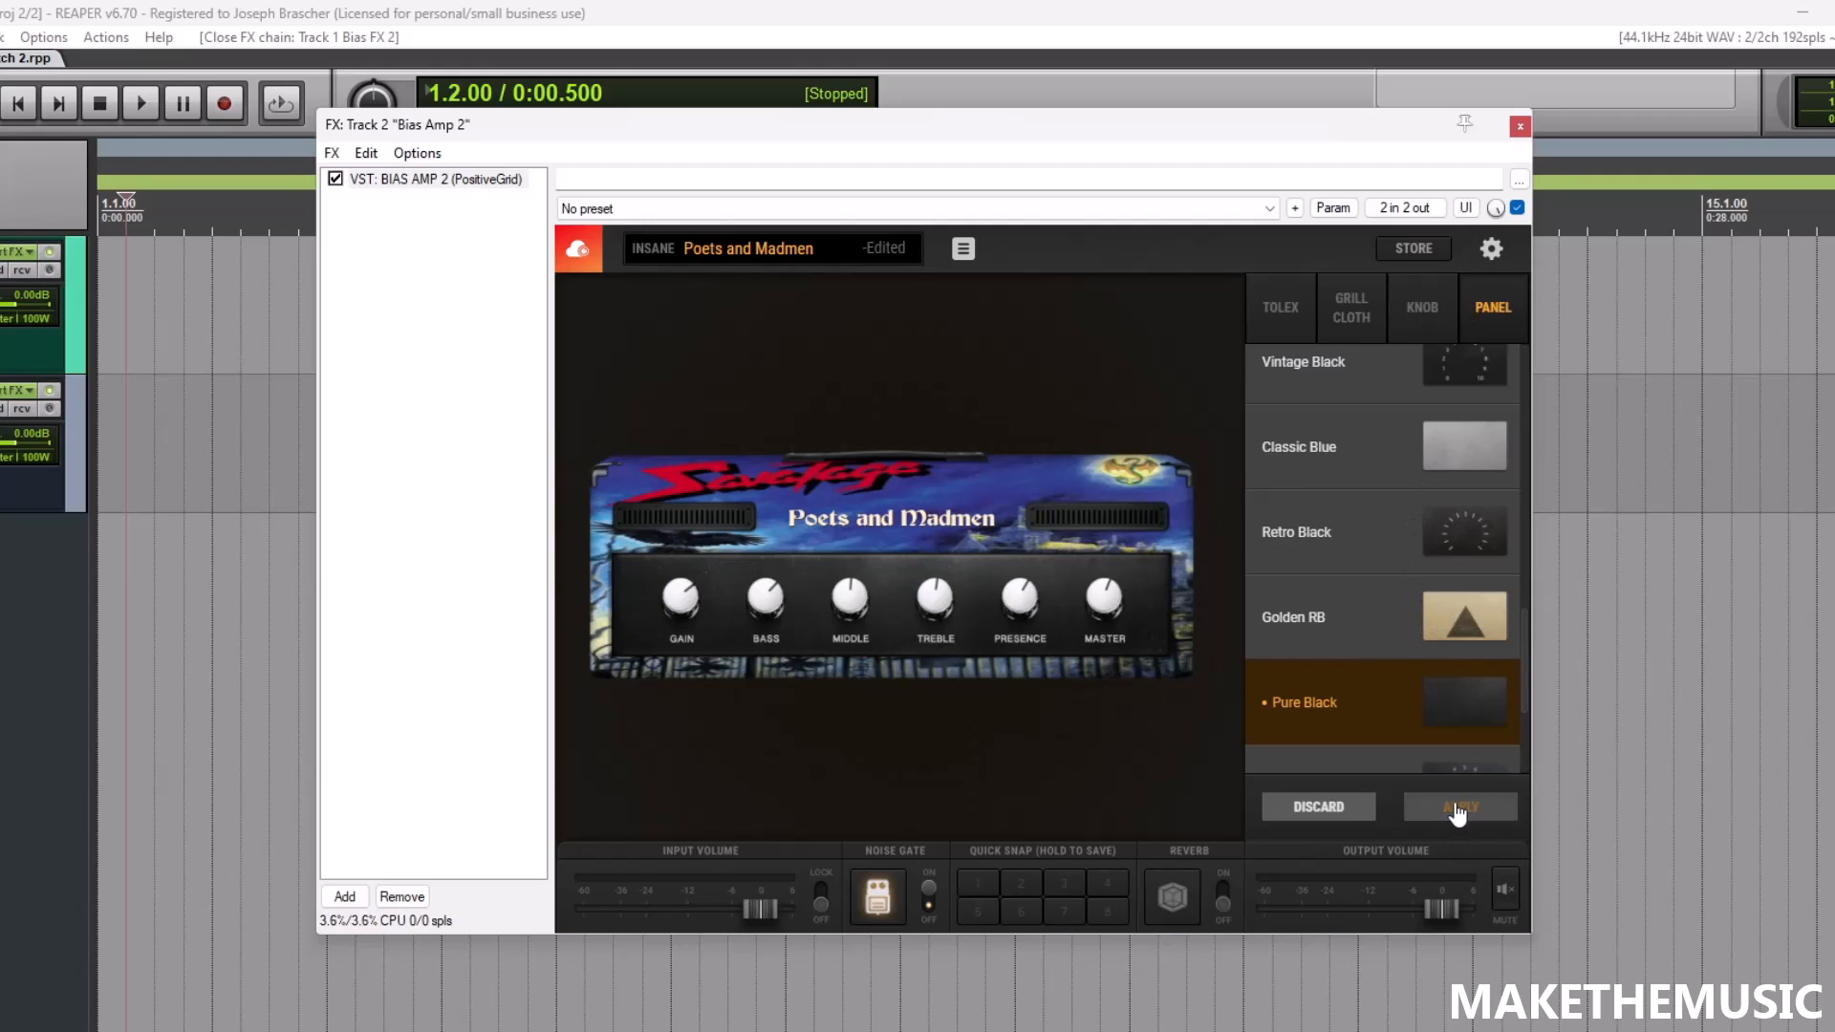
click(1097, 385)
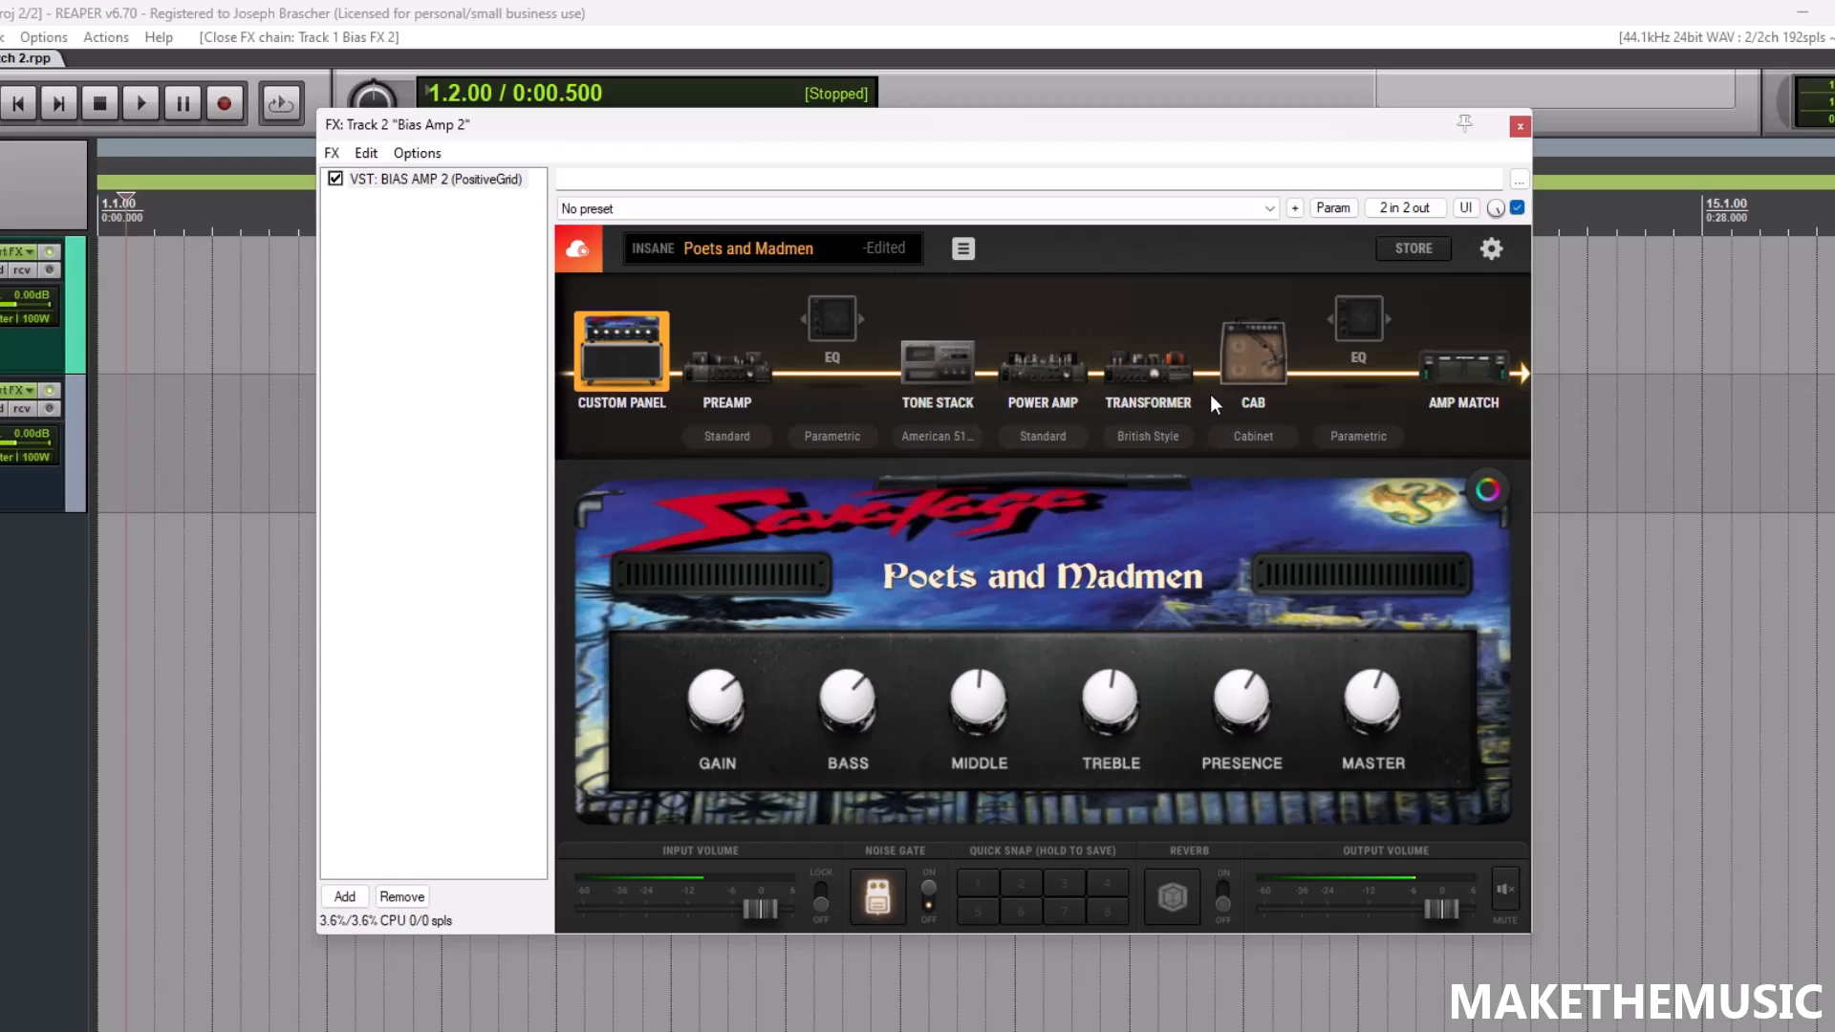
drag(903, 129, 934, 158)
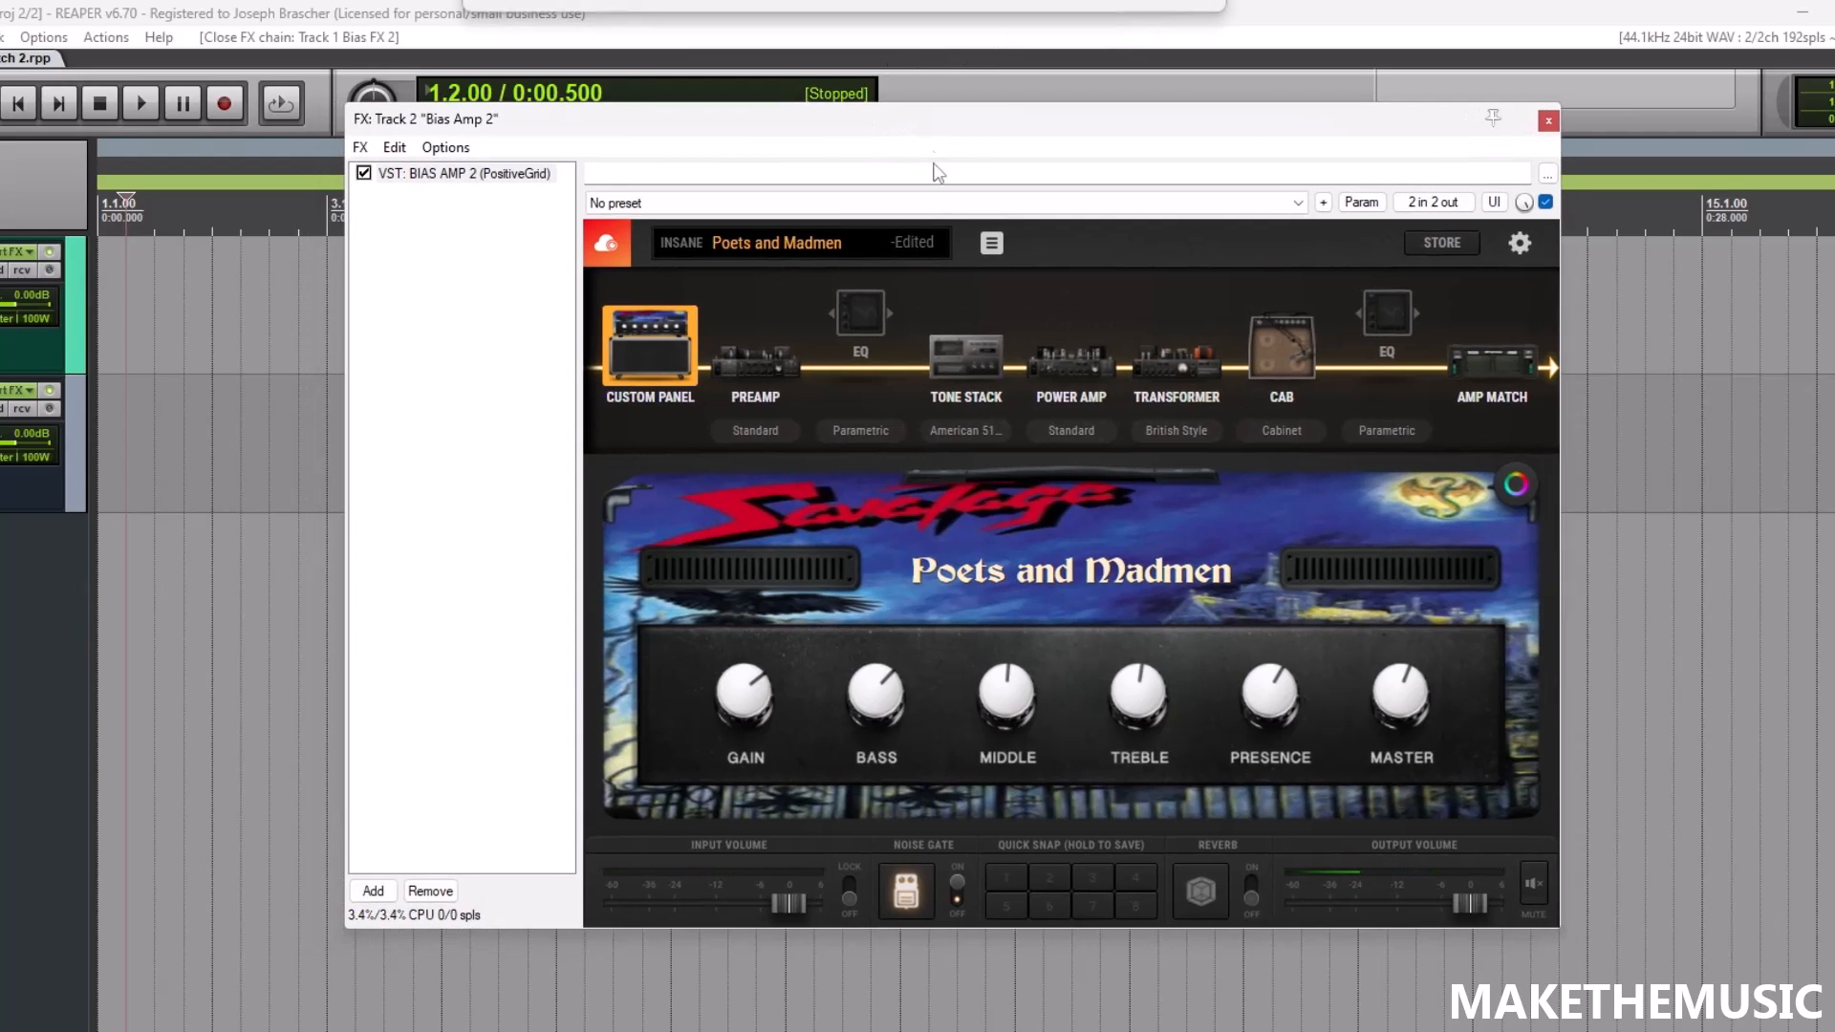
- Overwrite the saved Poets and Madmen amp preset with the customized version
click(991, 243)
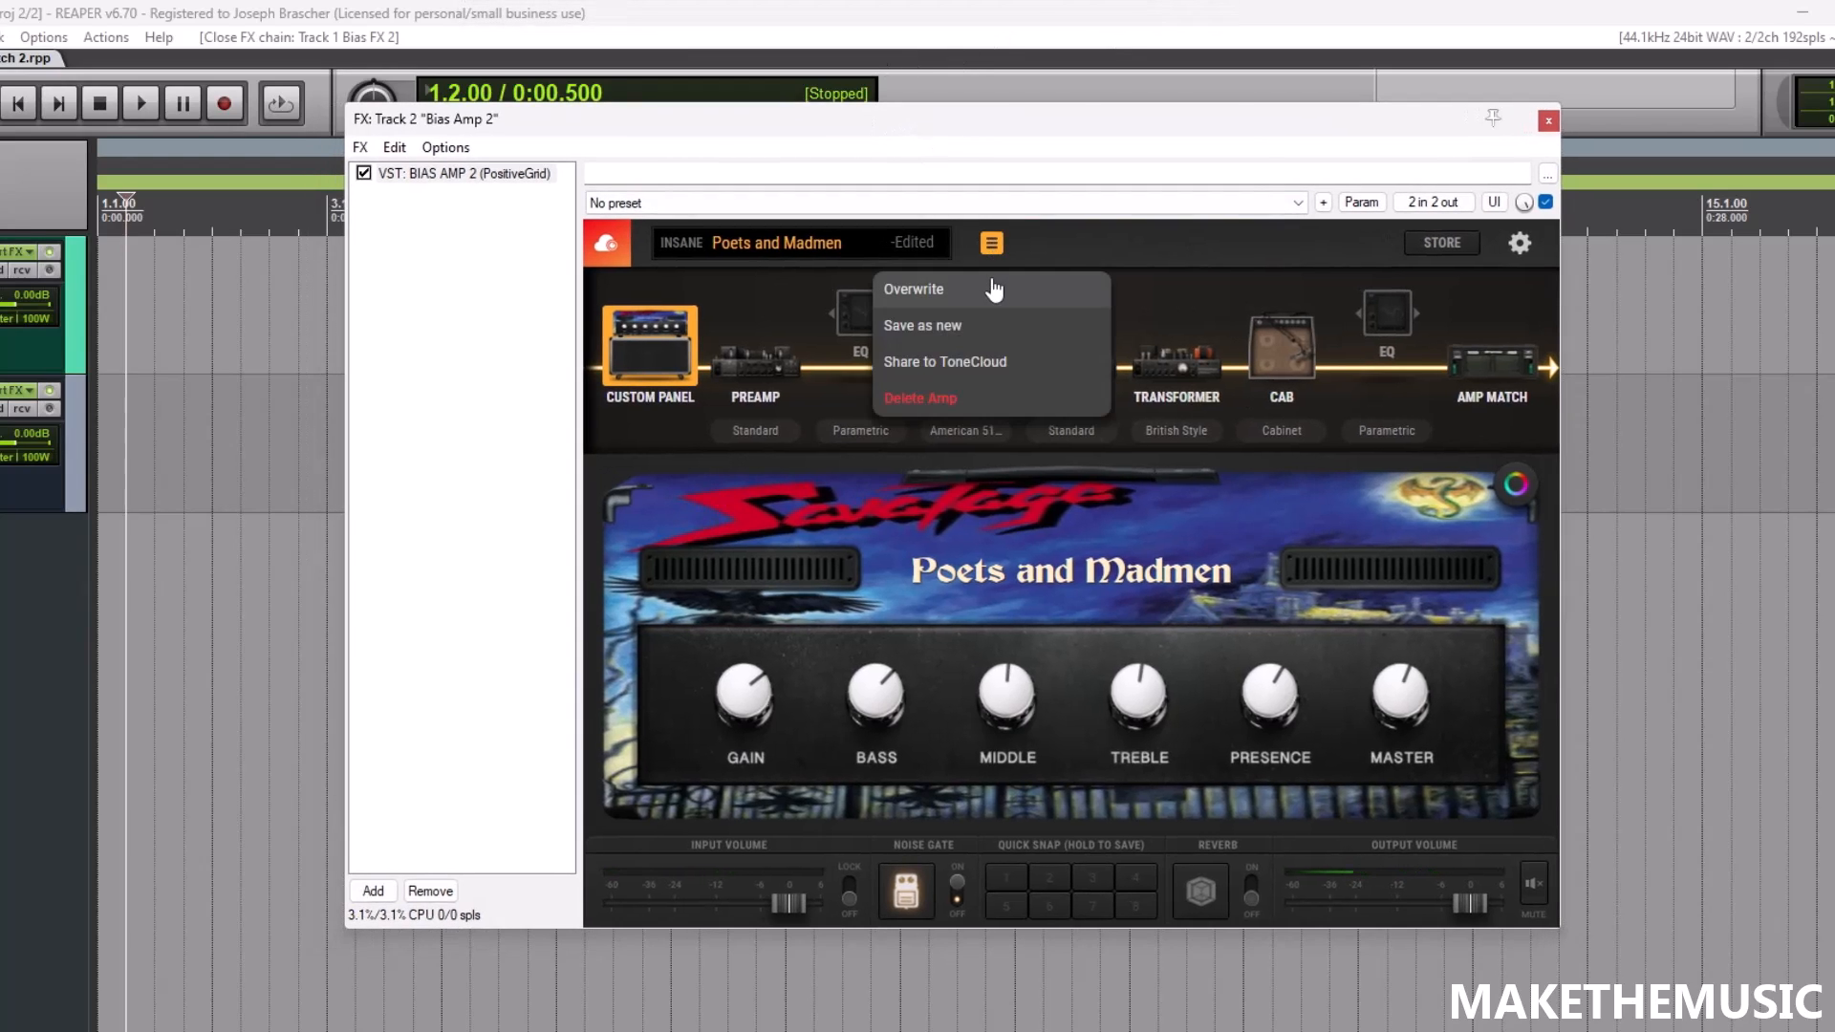
click(972, 287)
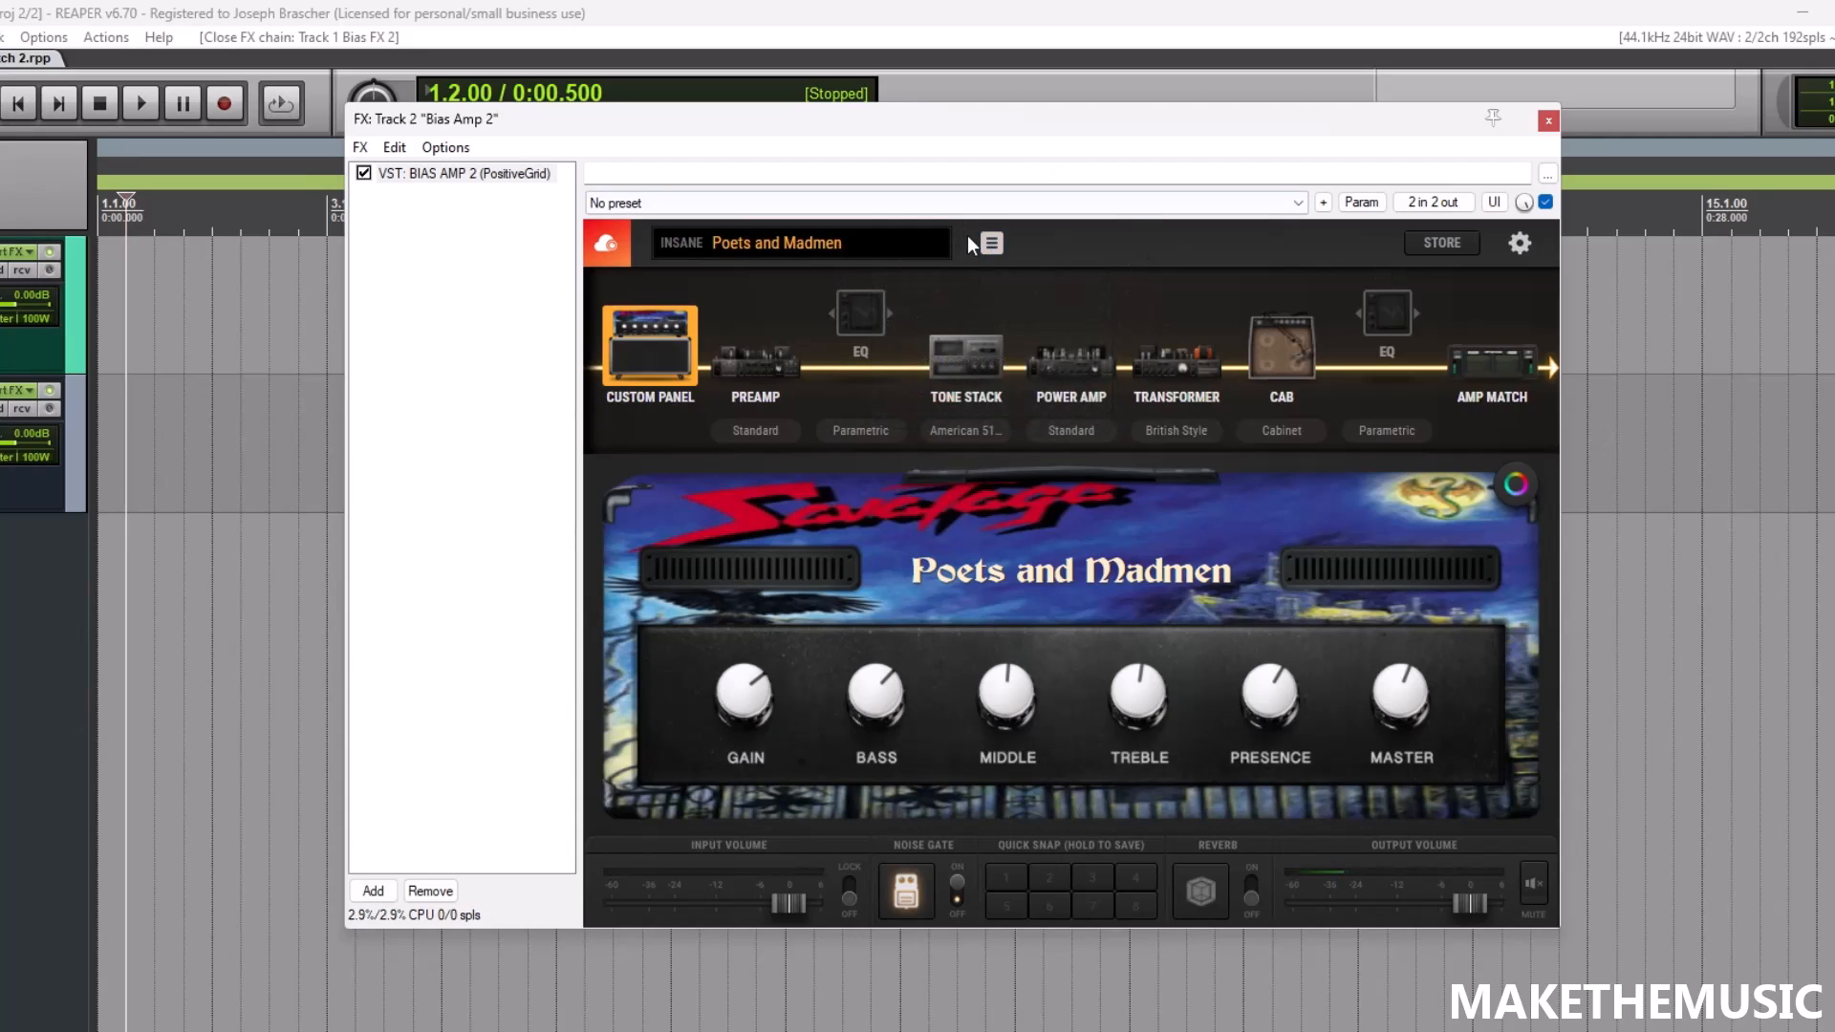
click(997, 246)
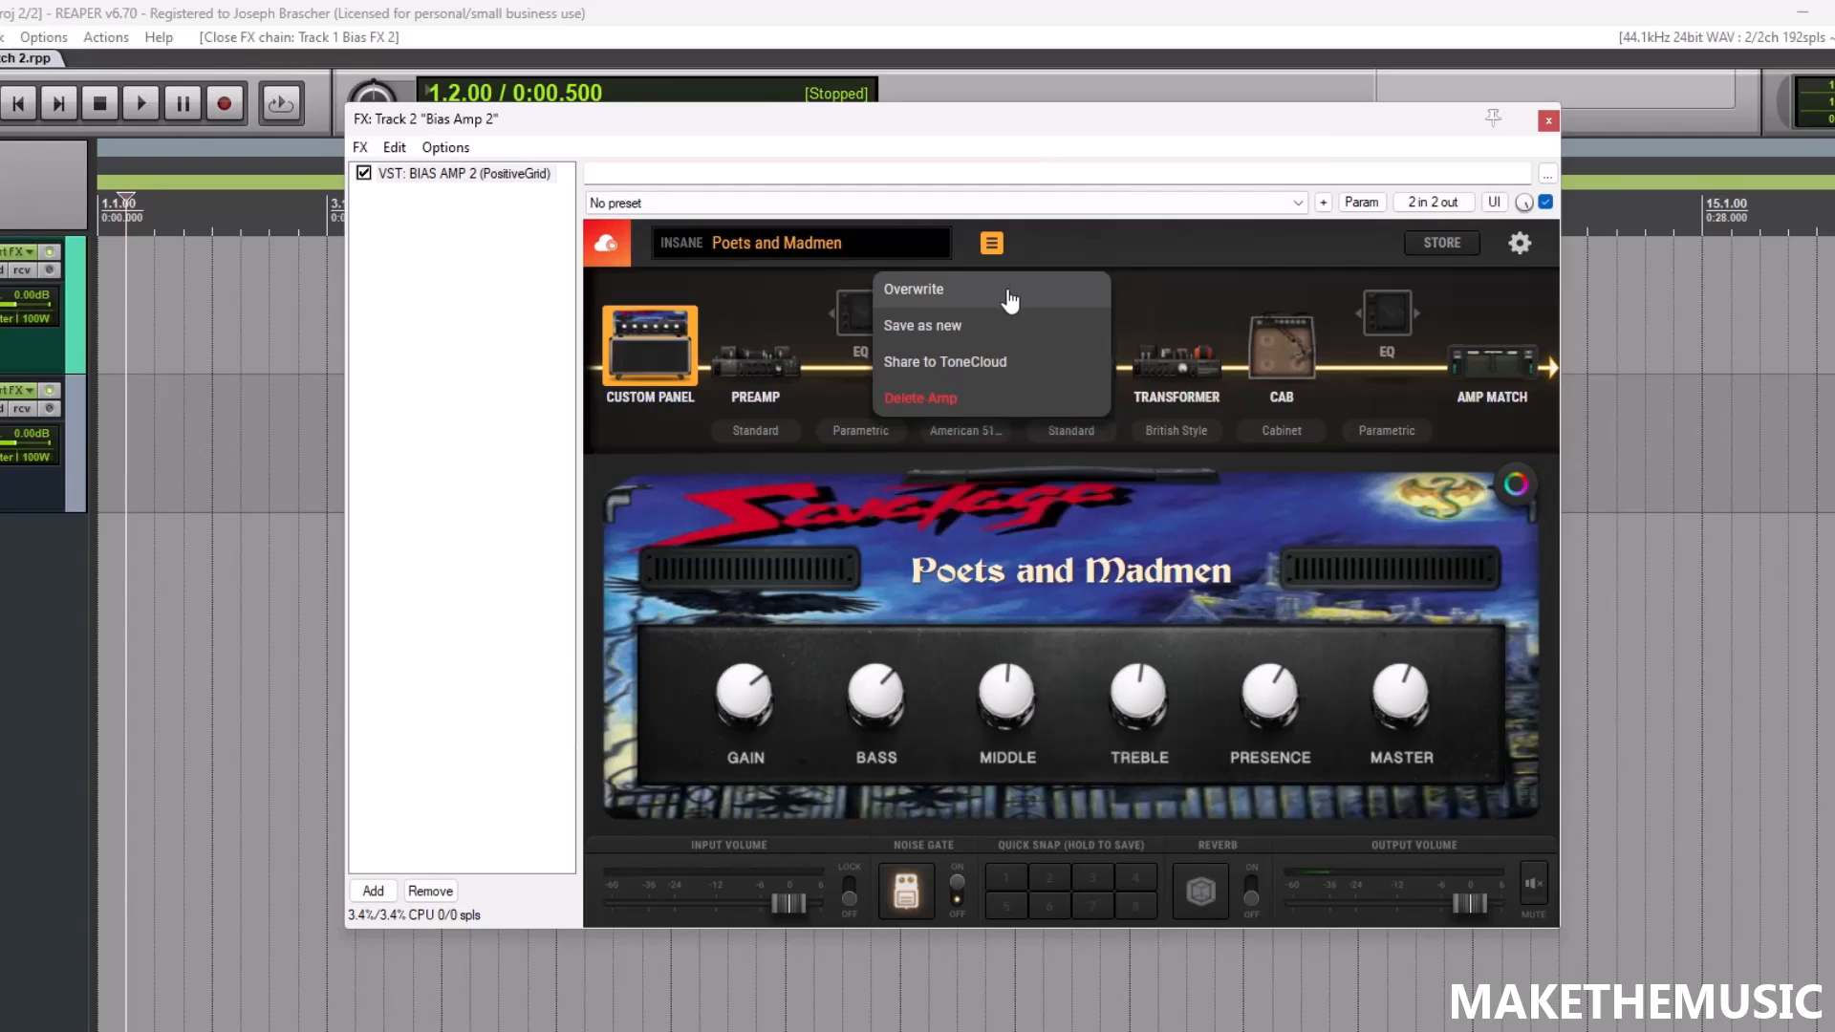
click(891, 278)
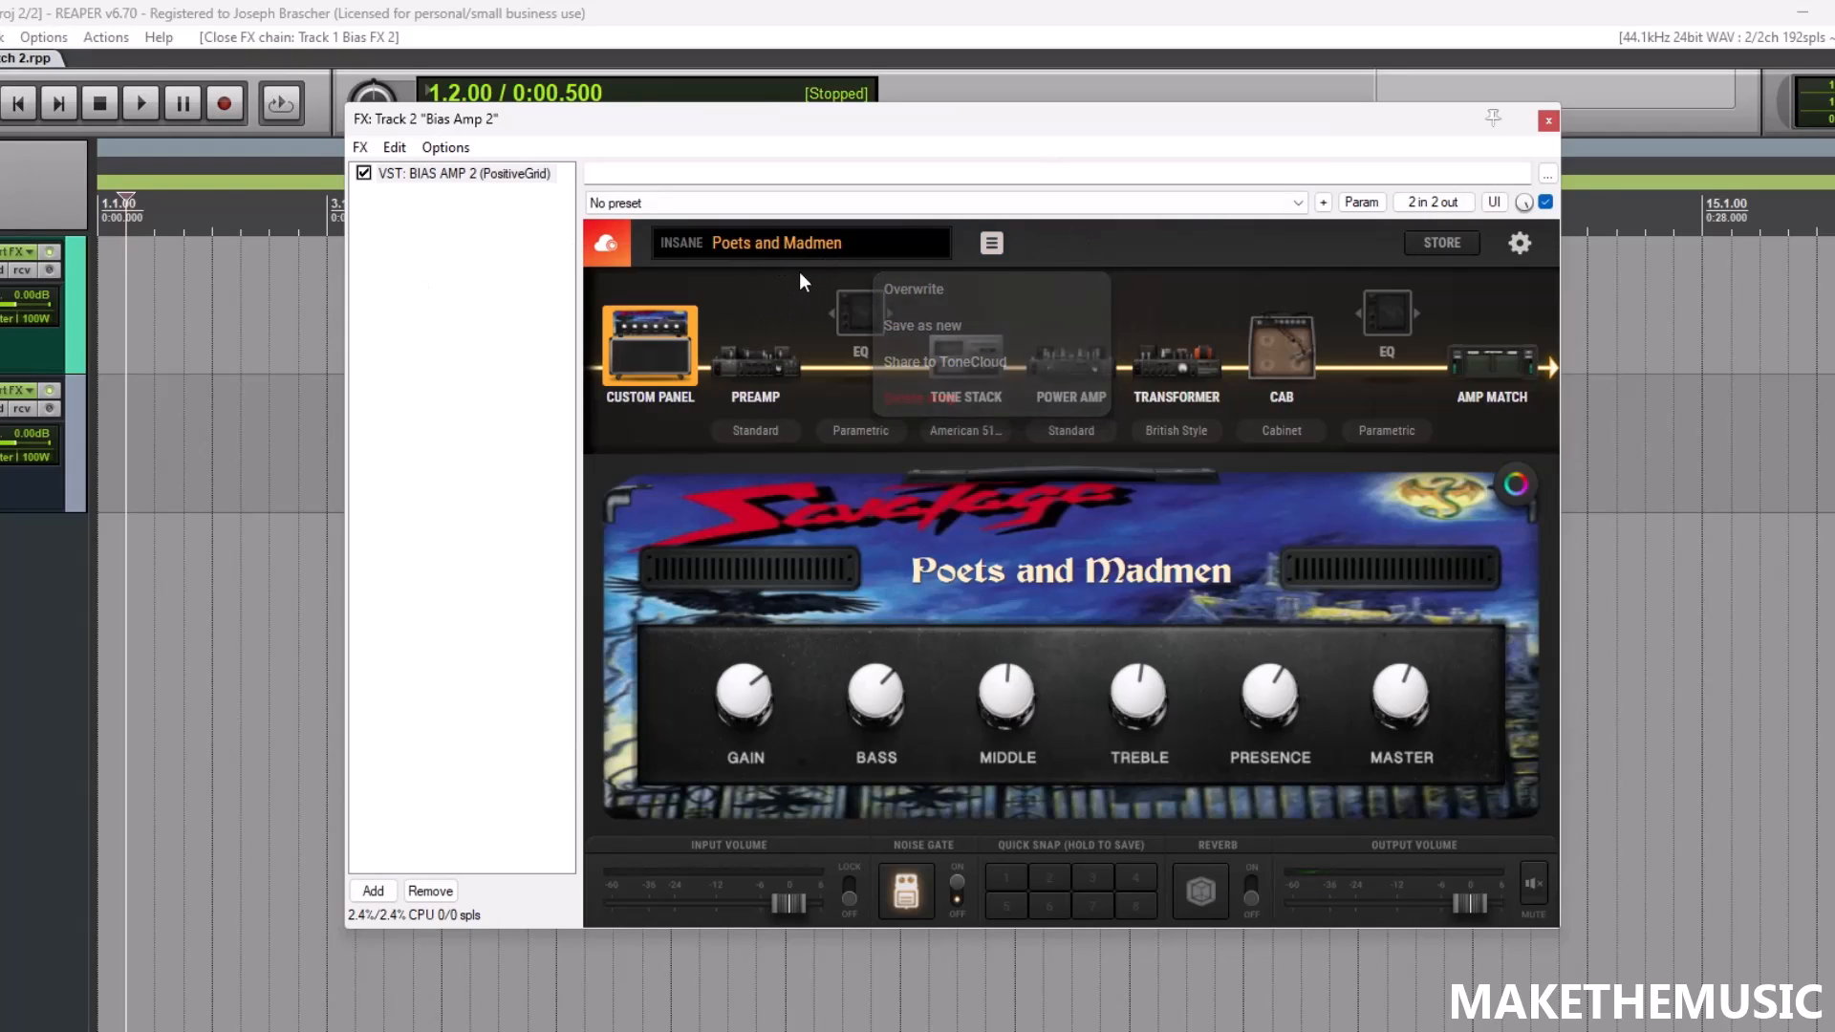
- Close the BIAS AMP 2 window, open track 1's BIAS FX 2 plugin and move its window fully into view
click(1549, 121)
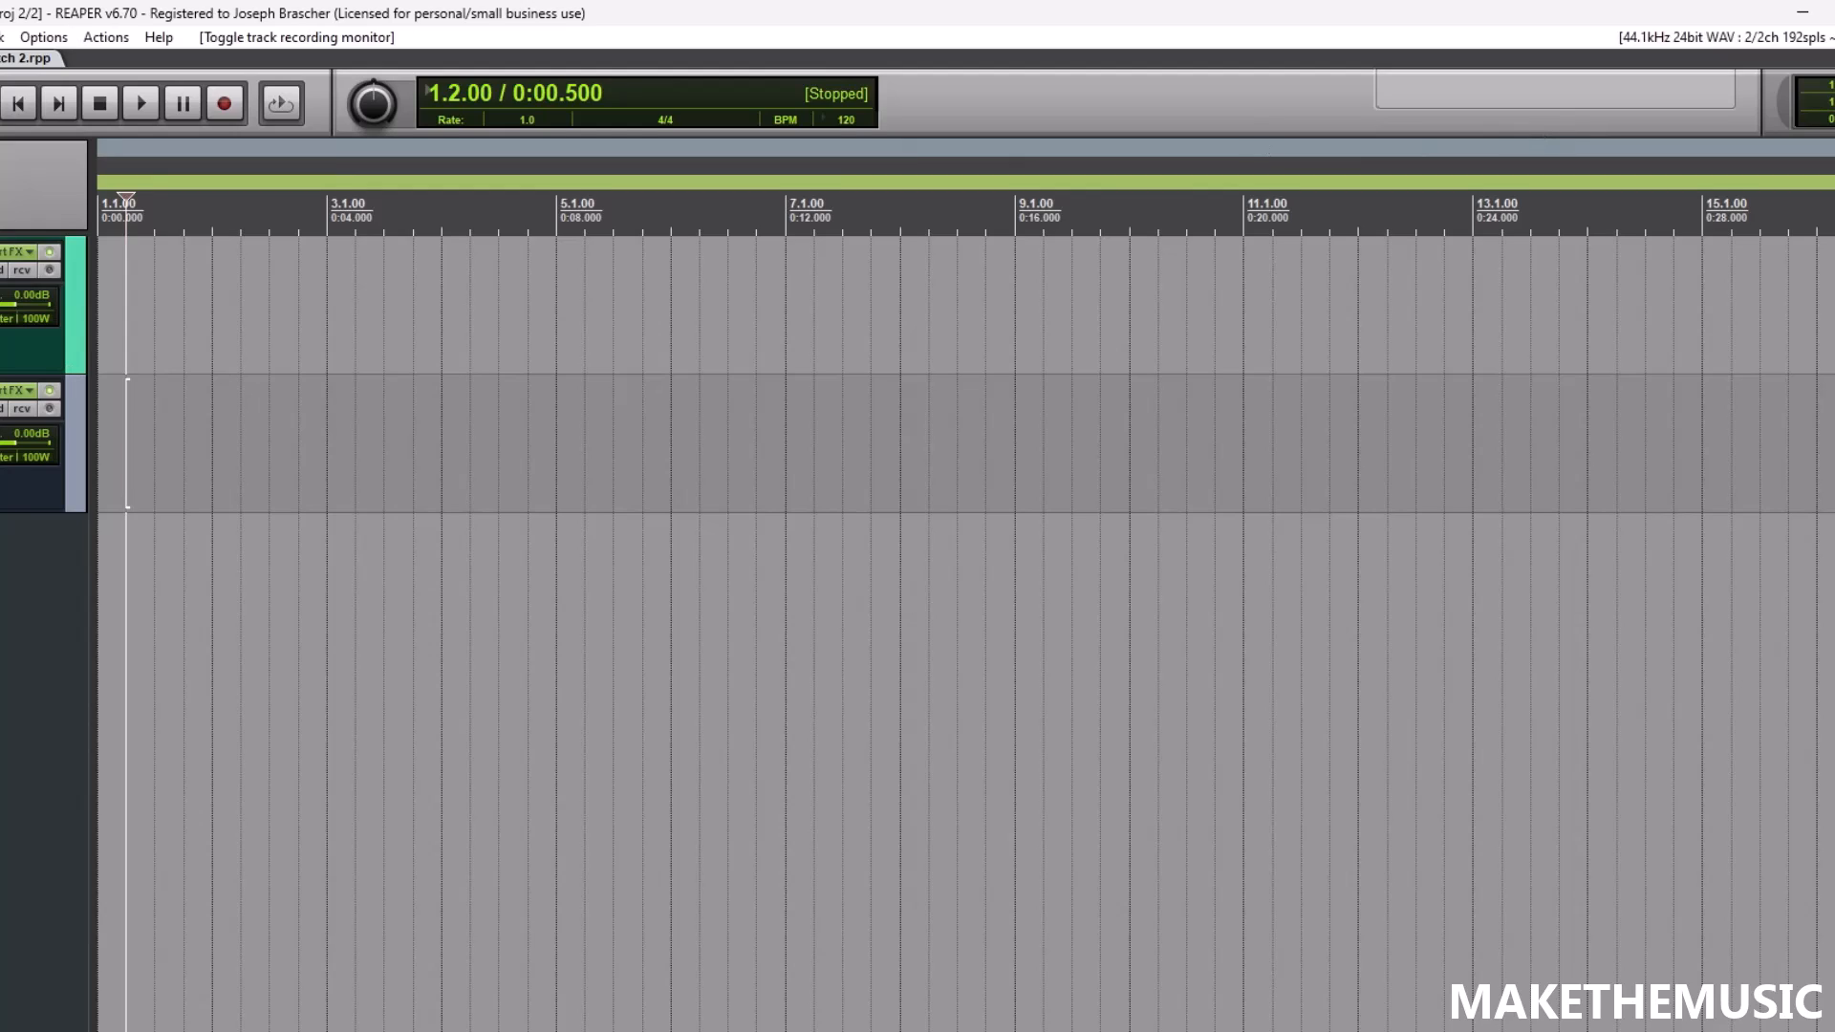
click(16, 252)
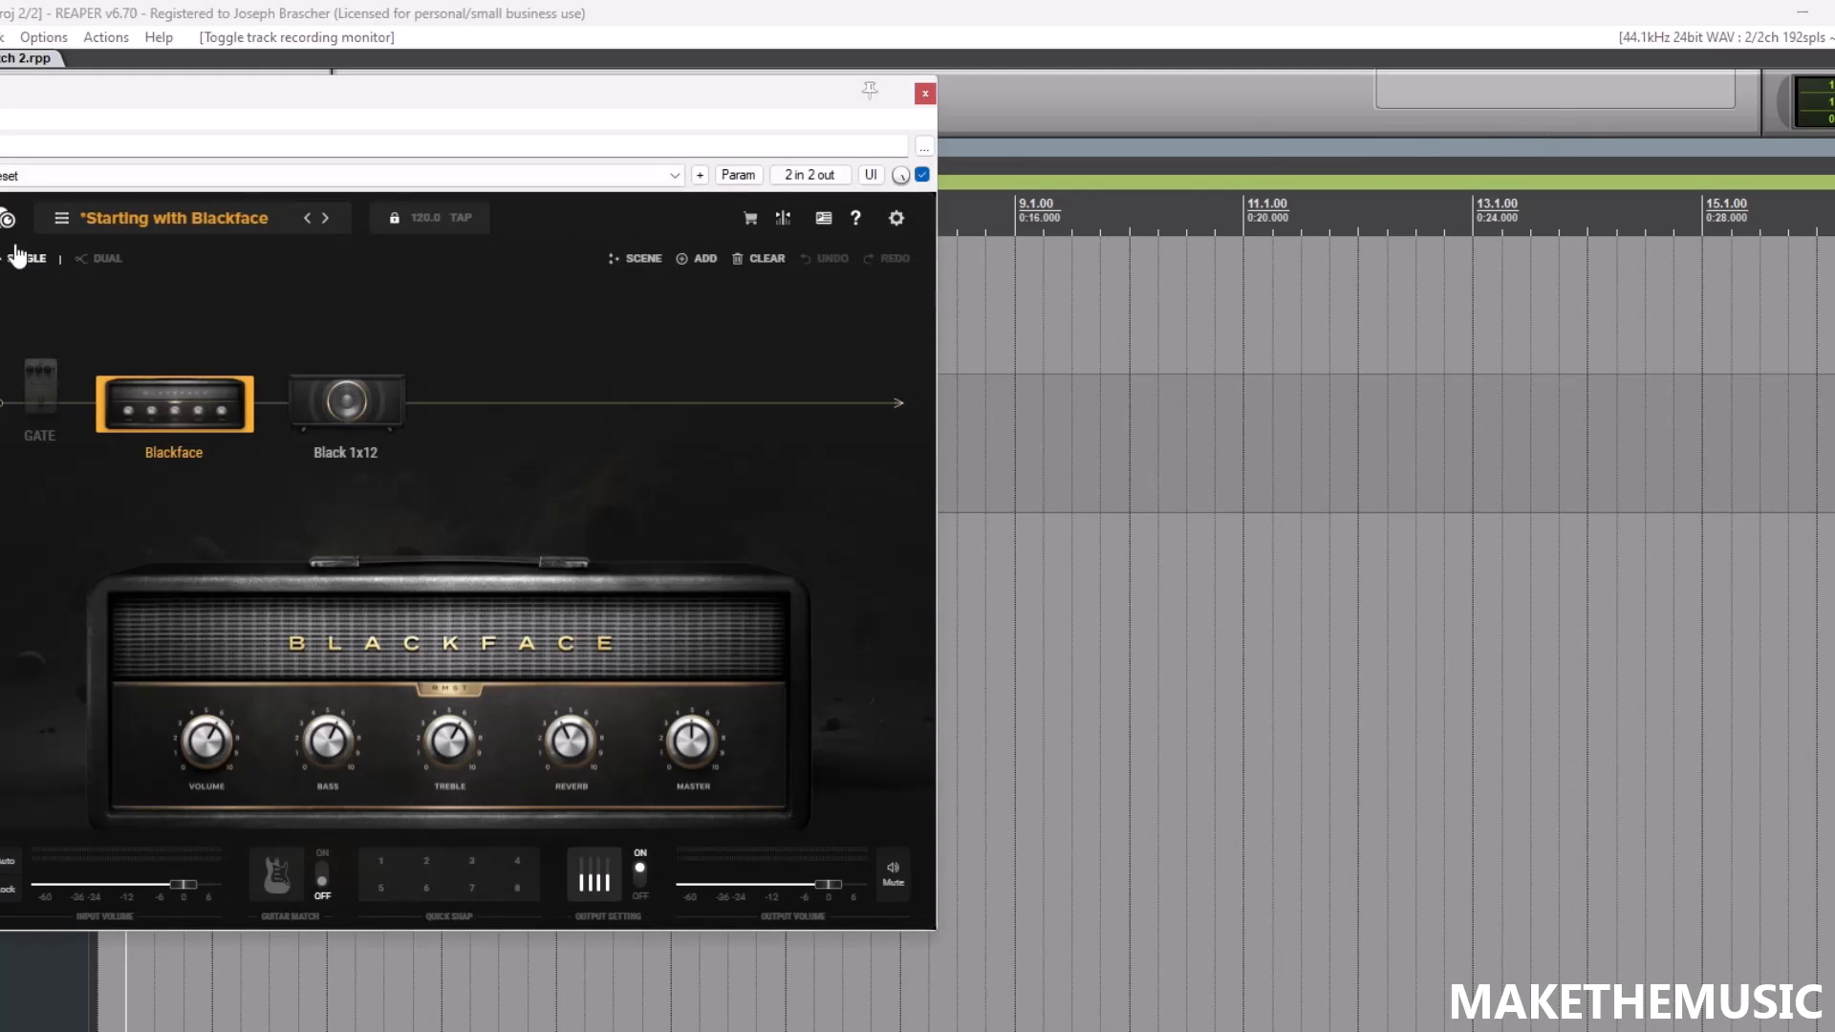
drag(599, 121, 1082, 131)
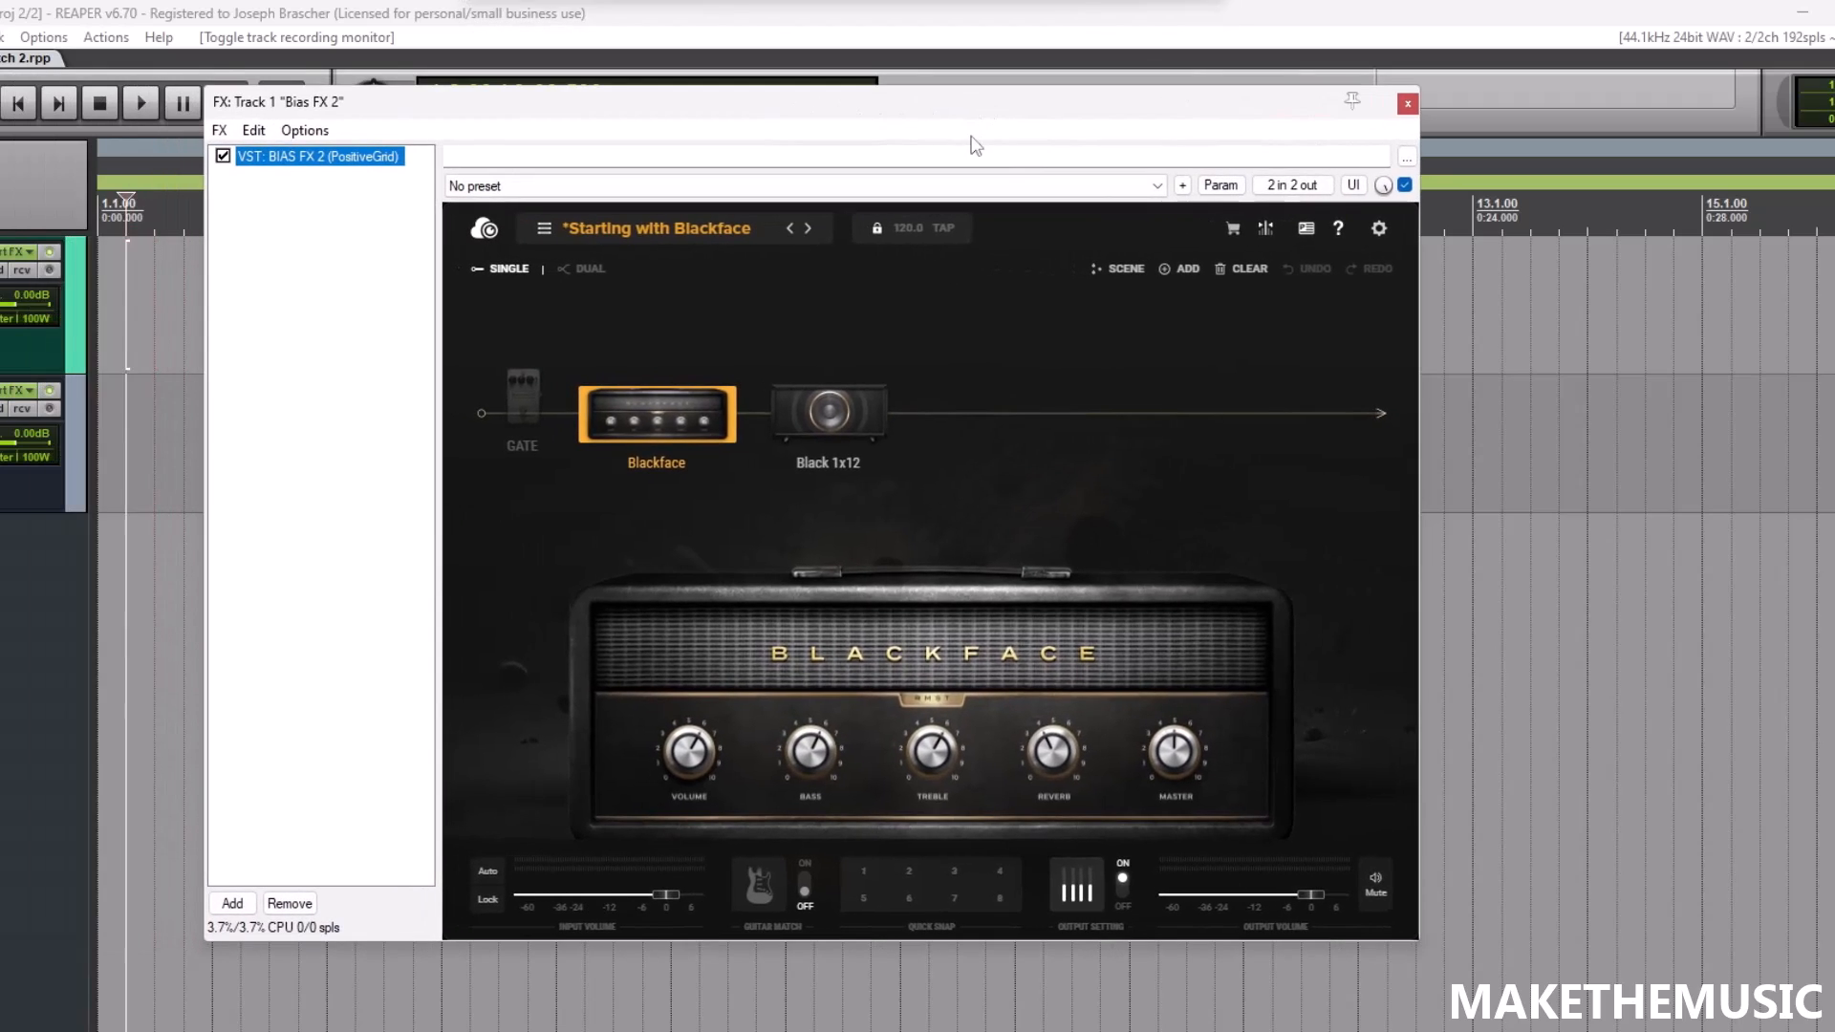
- Replace the Blackface amp in the signal chain with the custom Poets and Madmen match amp from the Insane category
right_click(659, 431)
click(706, 499)
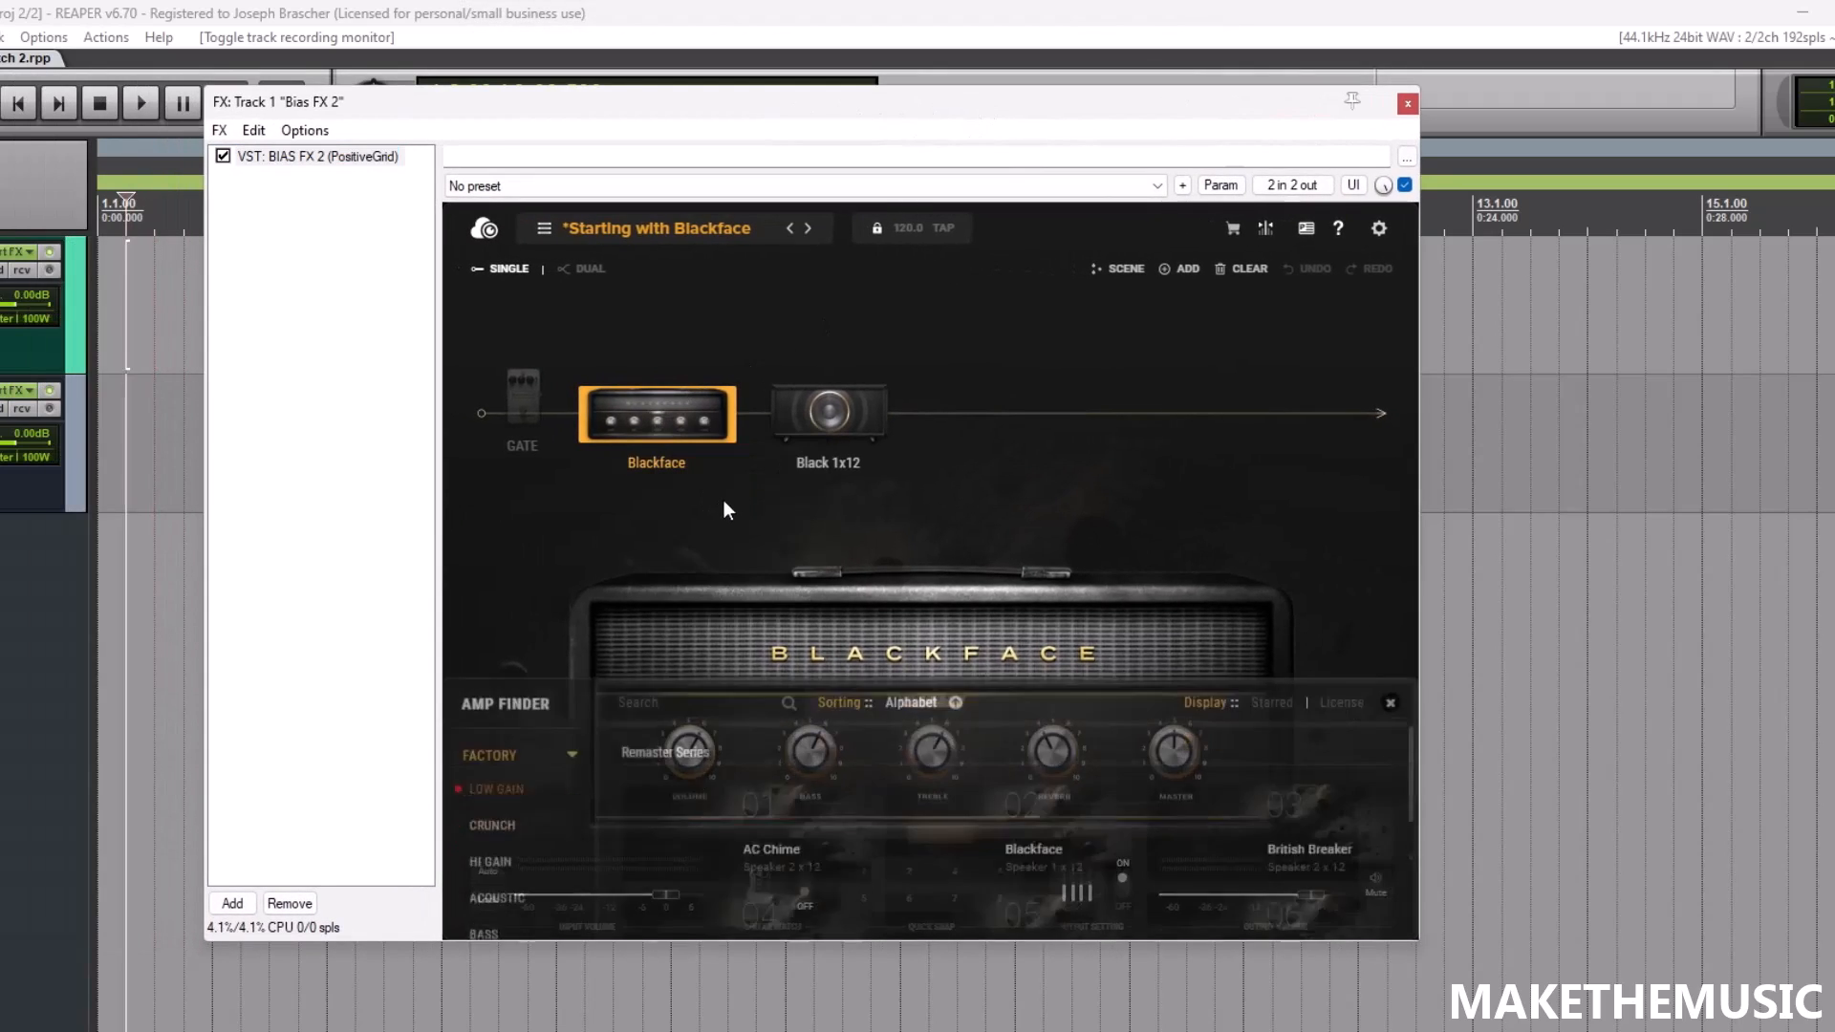
click(529, 880)
scroll(549, 789, down, 5)
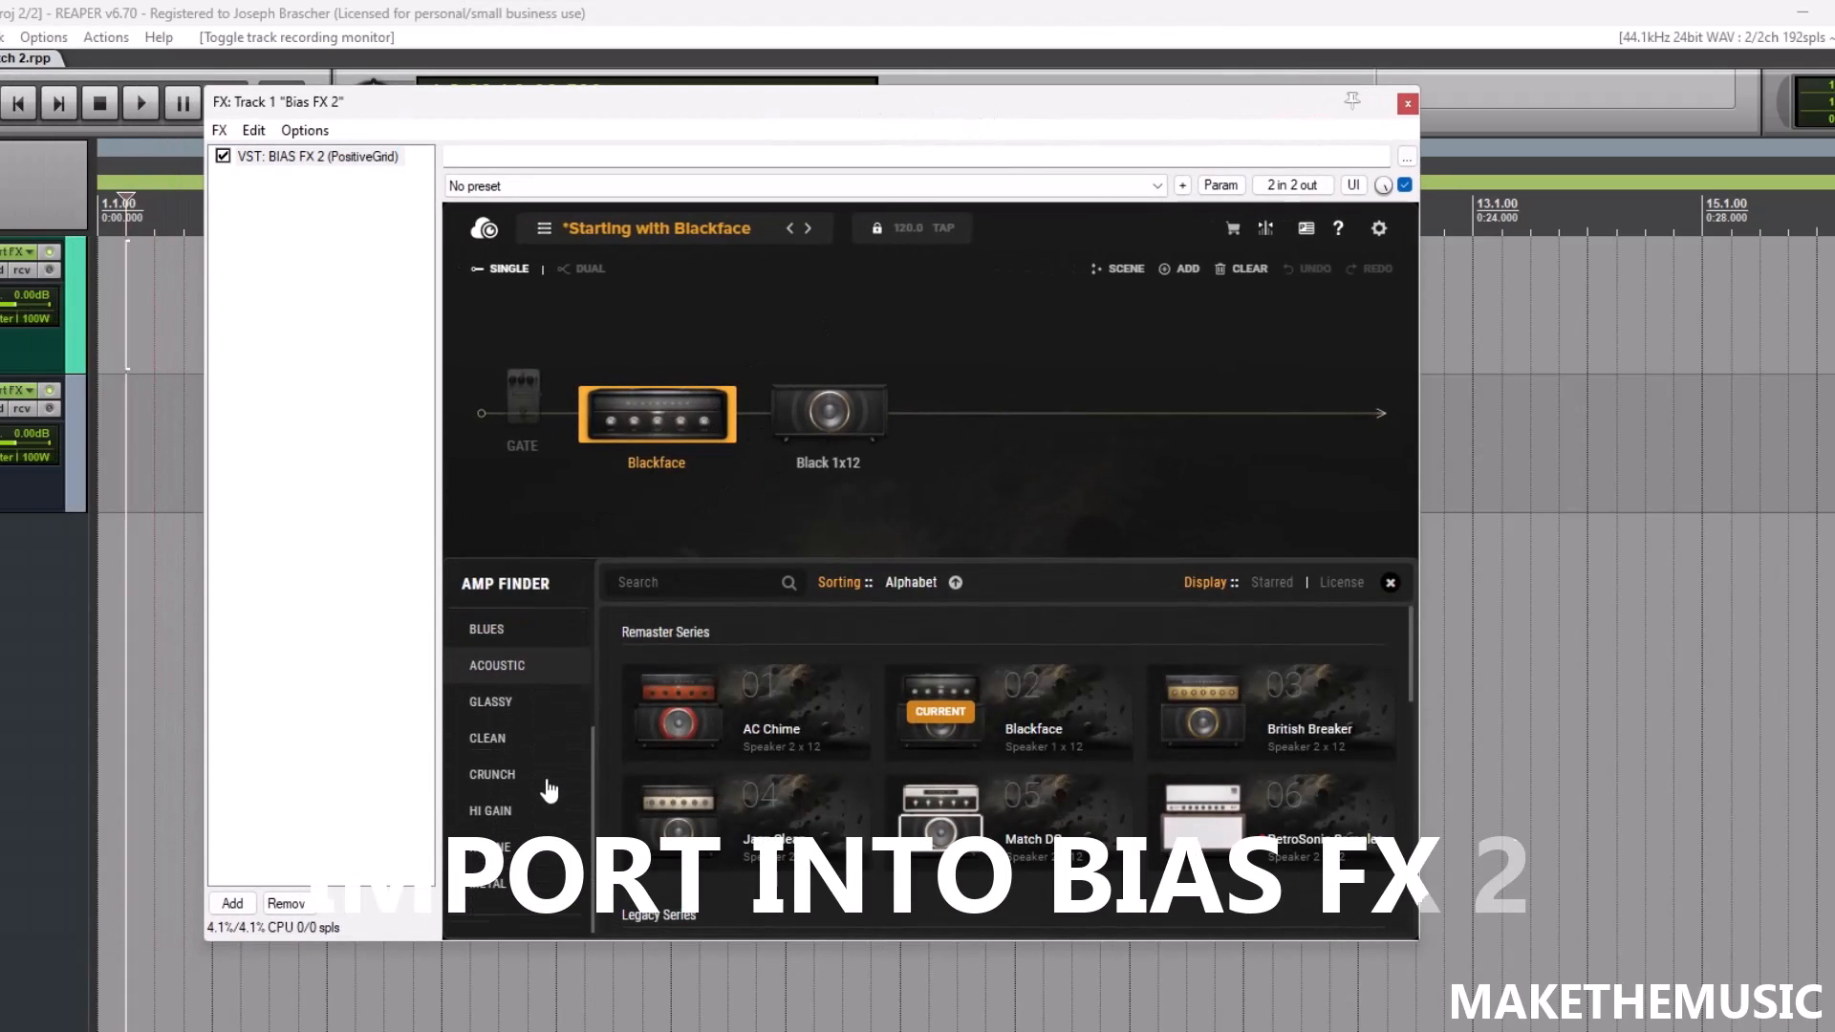
click(507, 848)
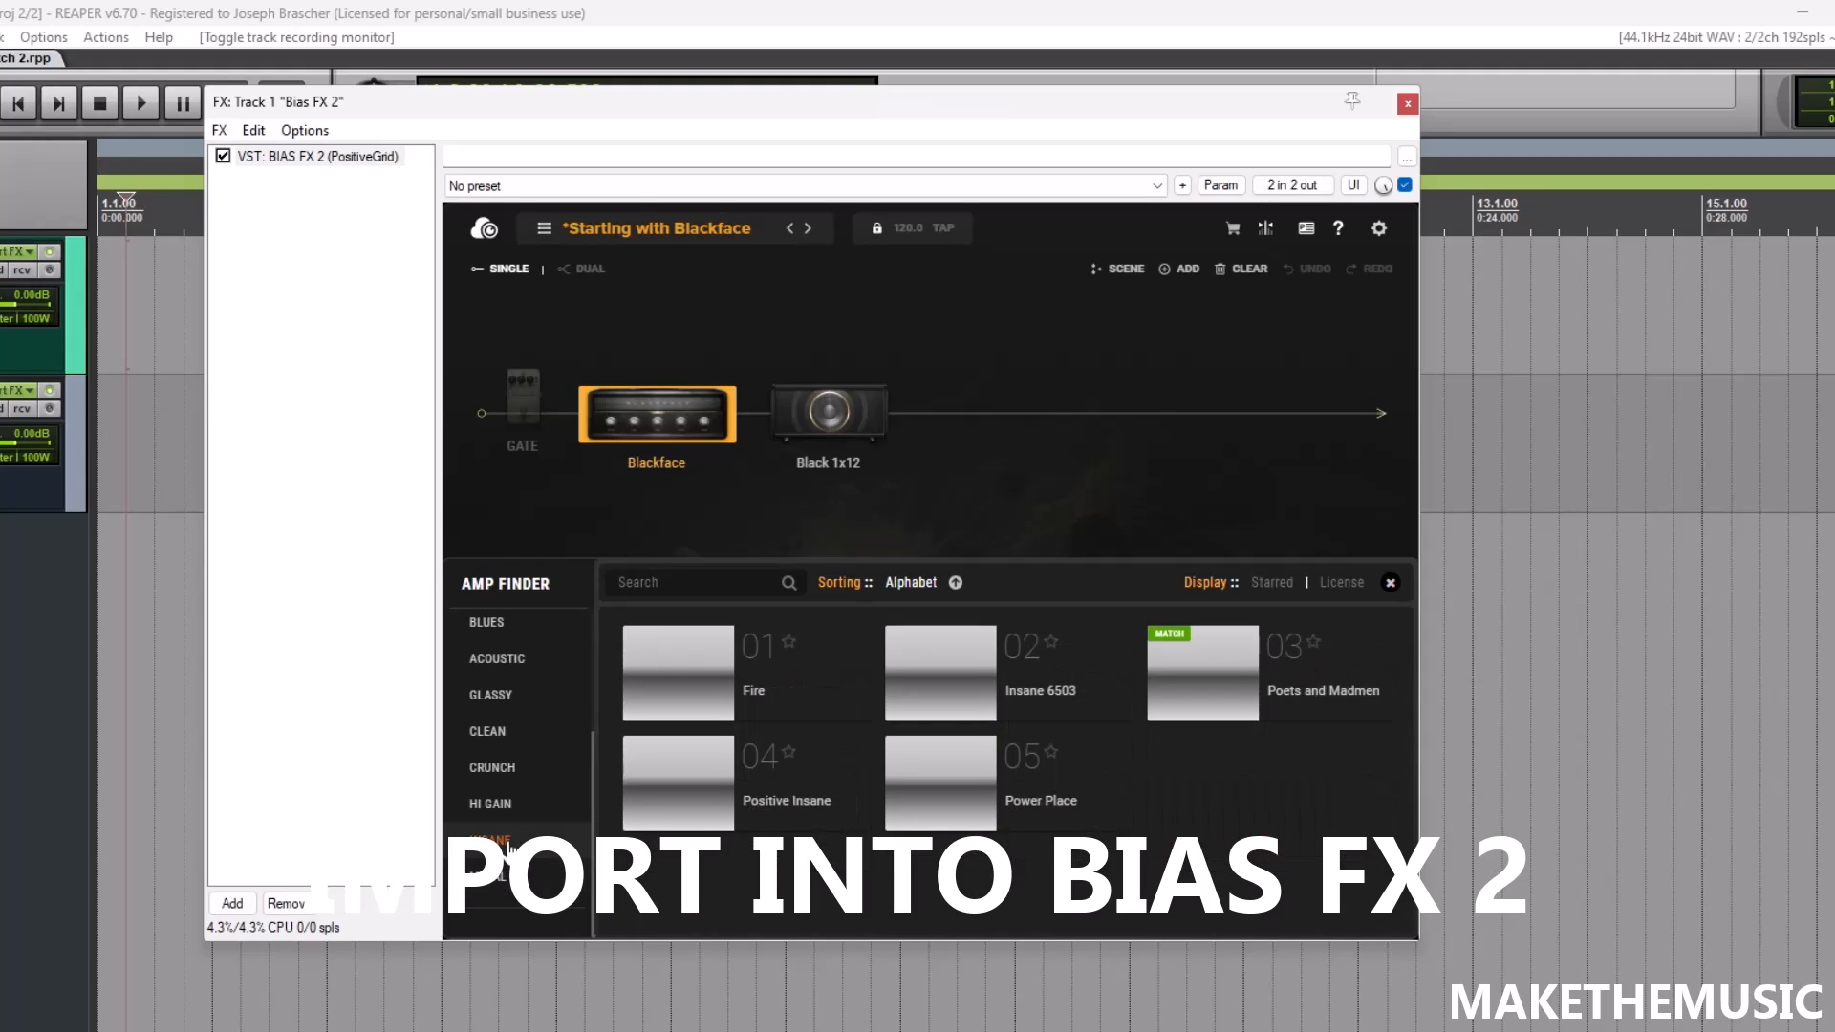
click(1317, 692)
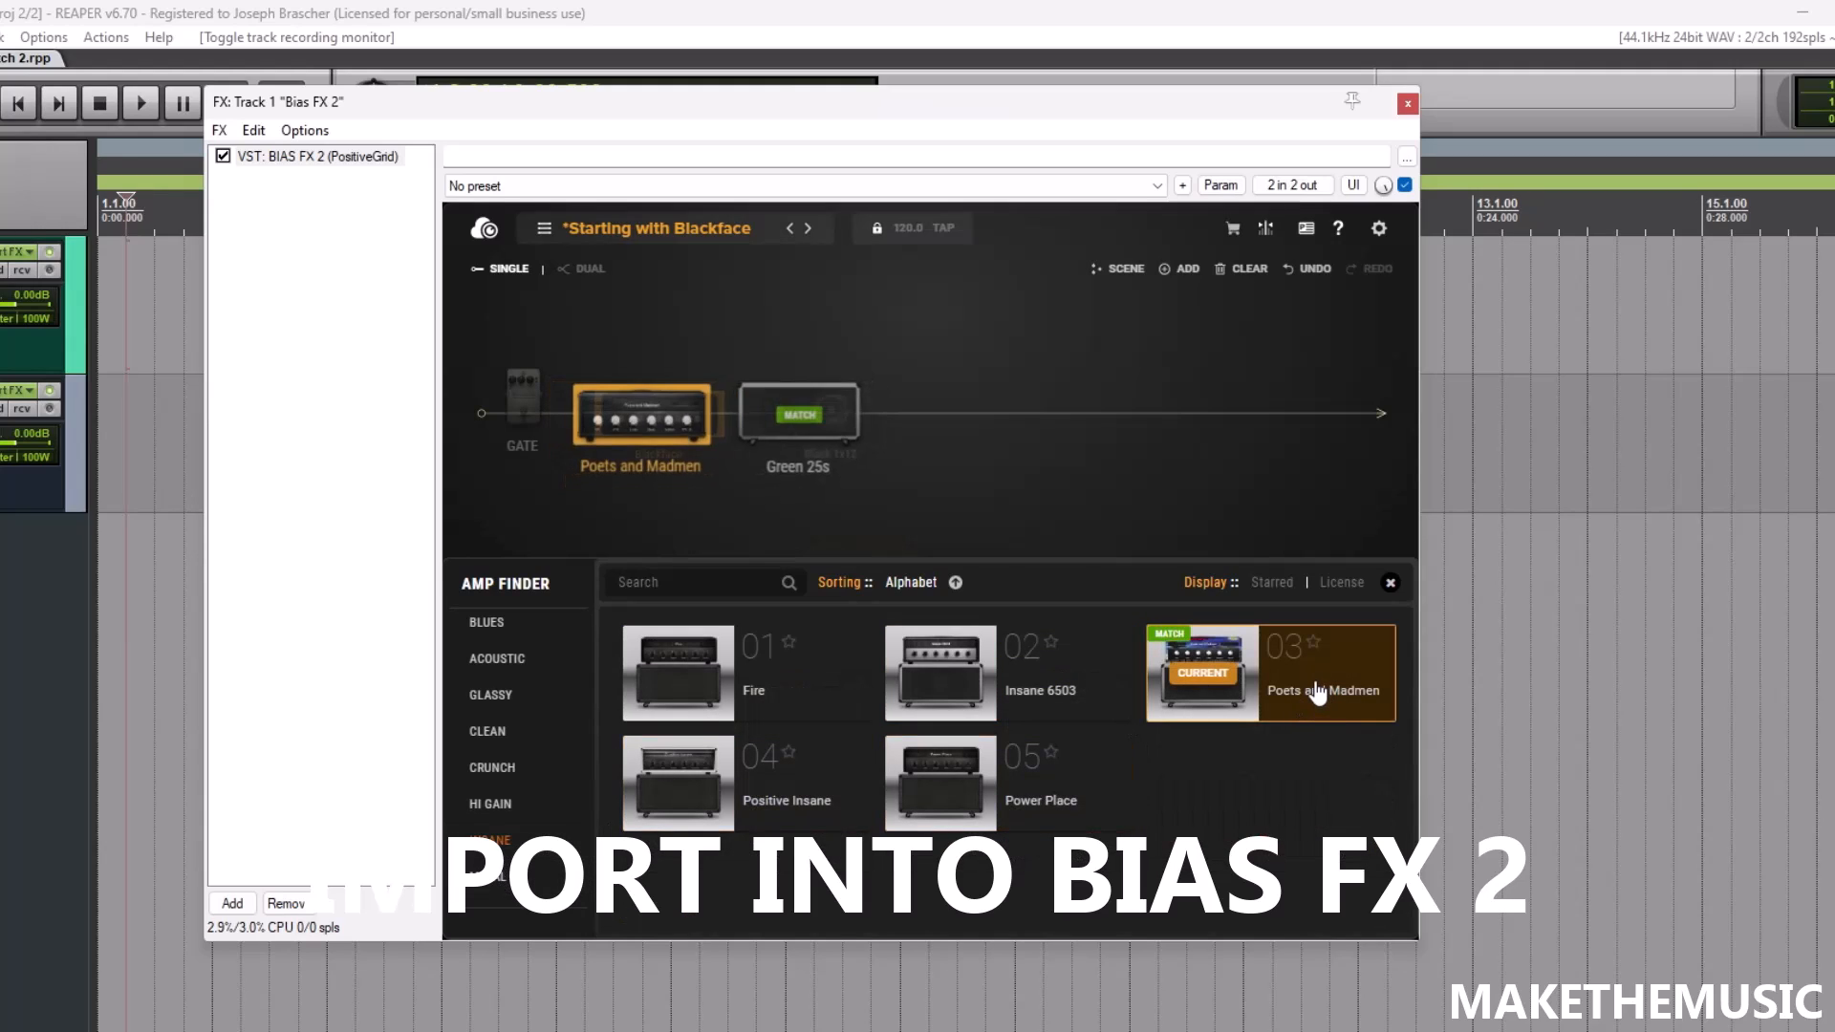
click(652, 409)
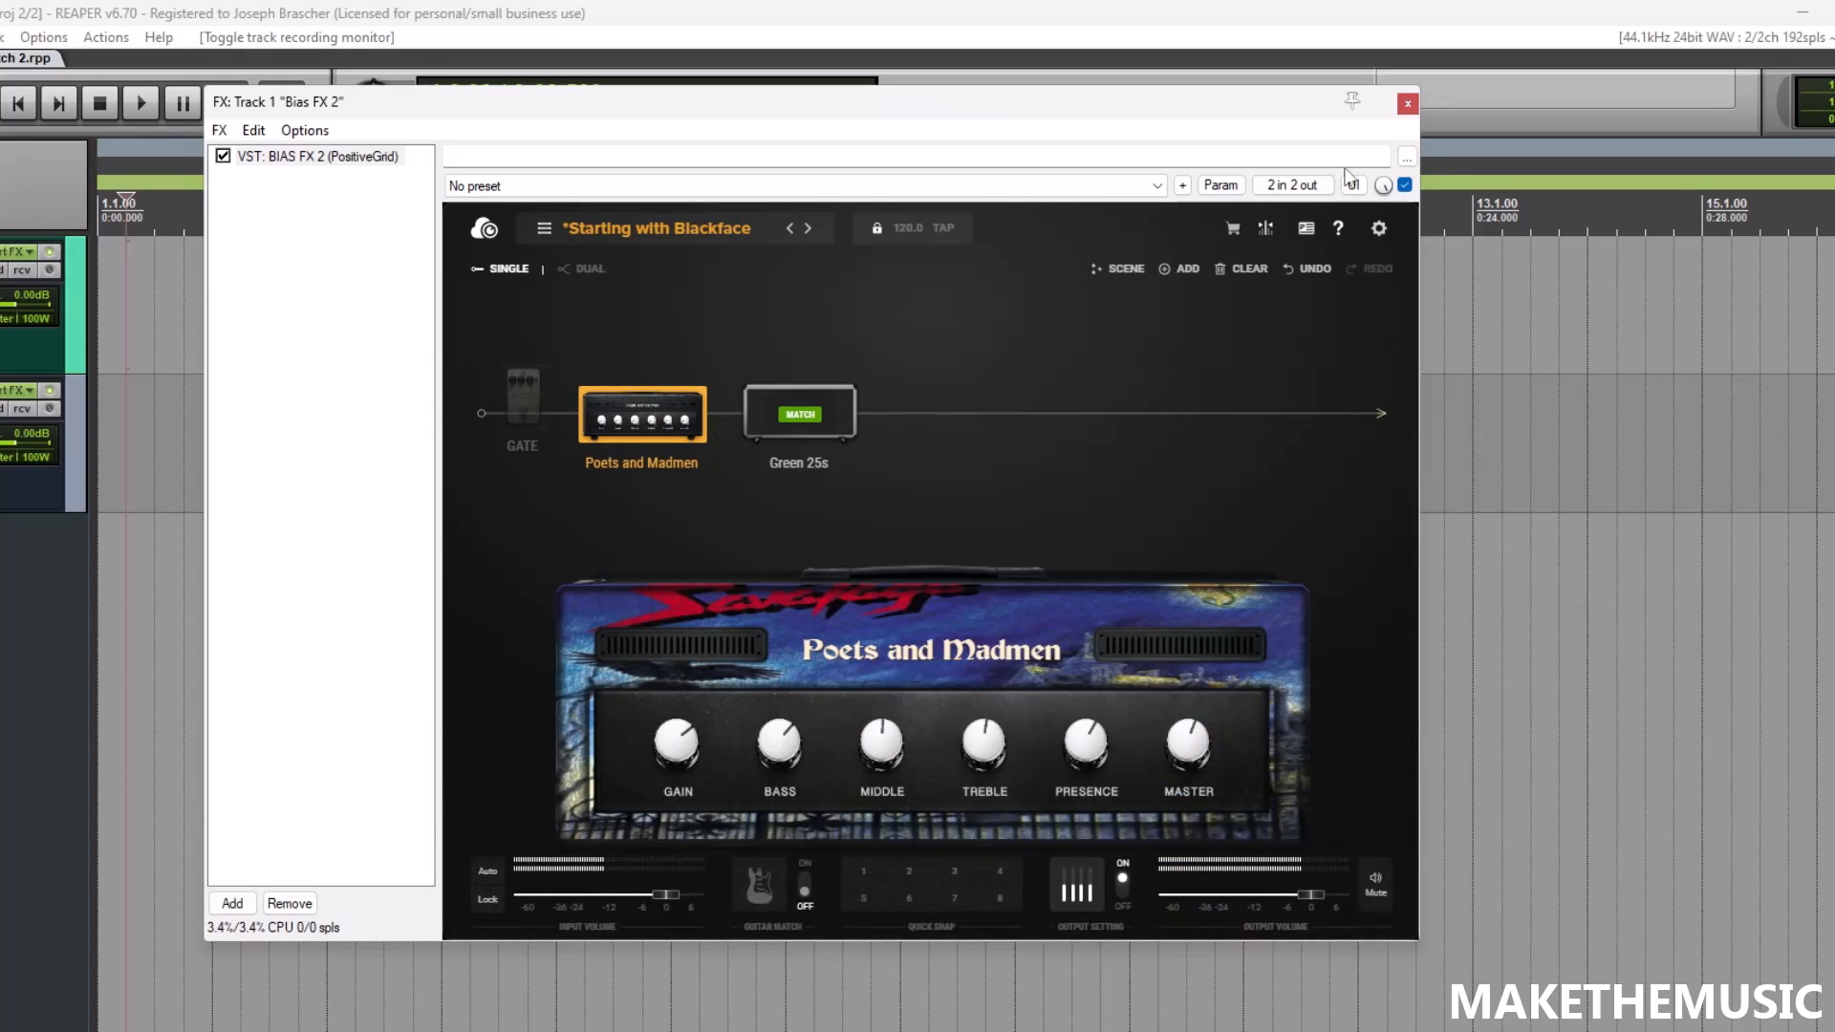
- Add the green drive pedal from the Drive effects between the gate and the Poets and Madmen amp
click(1168, 272)
scroll(484, 843, down, 3)
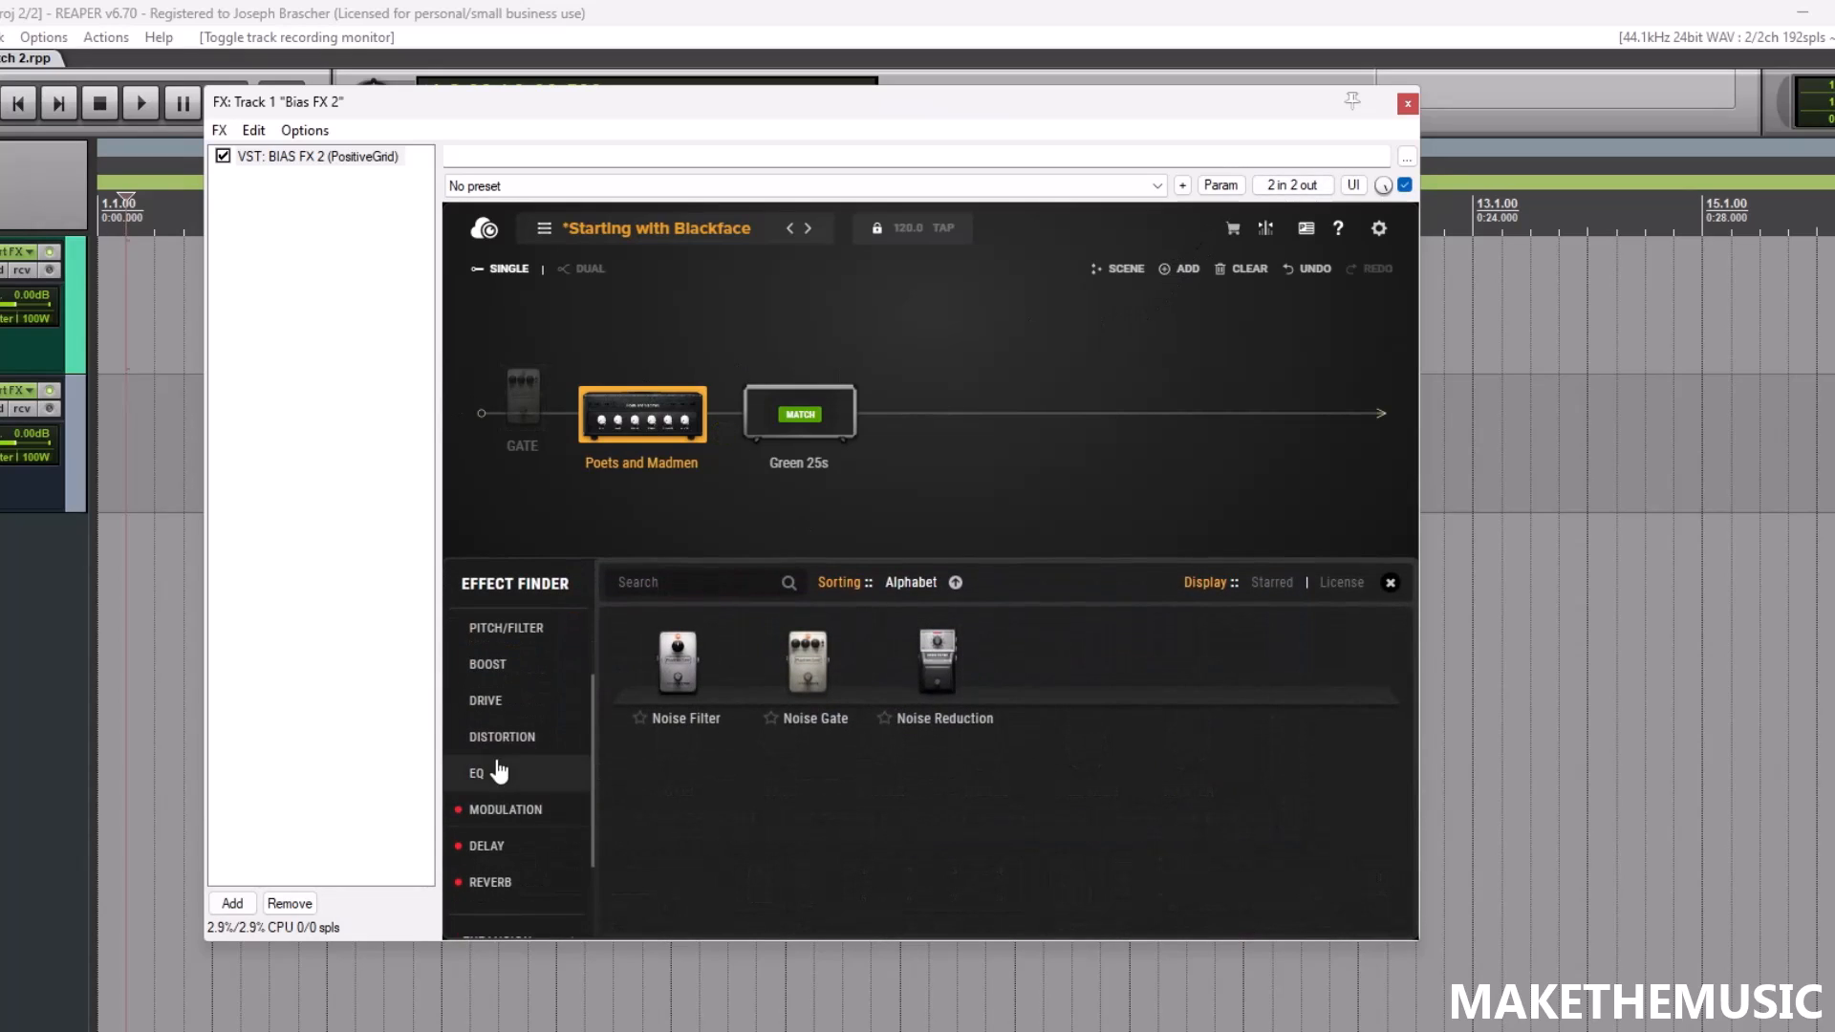
click(506, 737)
scroll(875, 775, down, 1)
scroll(874, 766, down, 2)
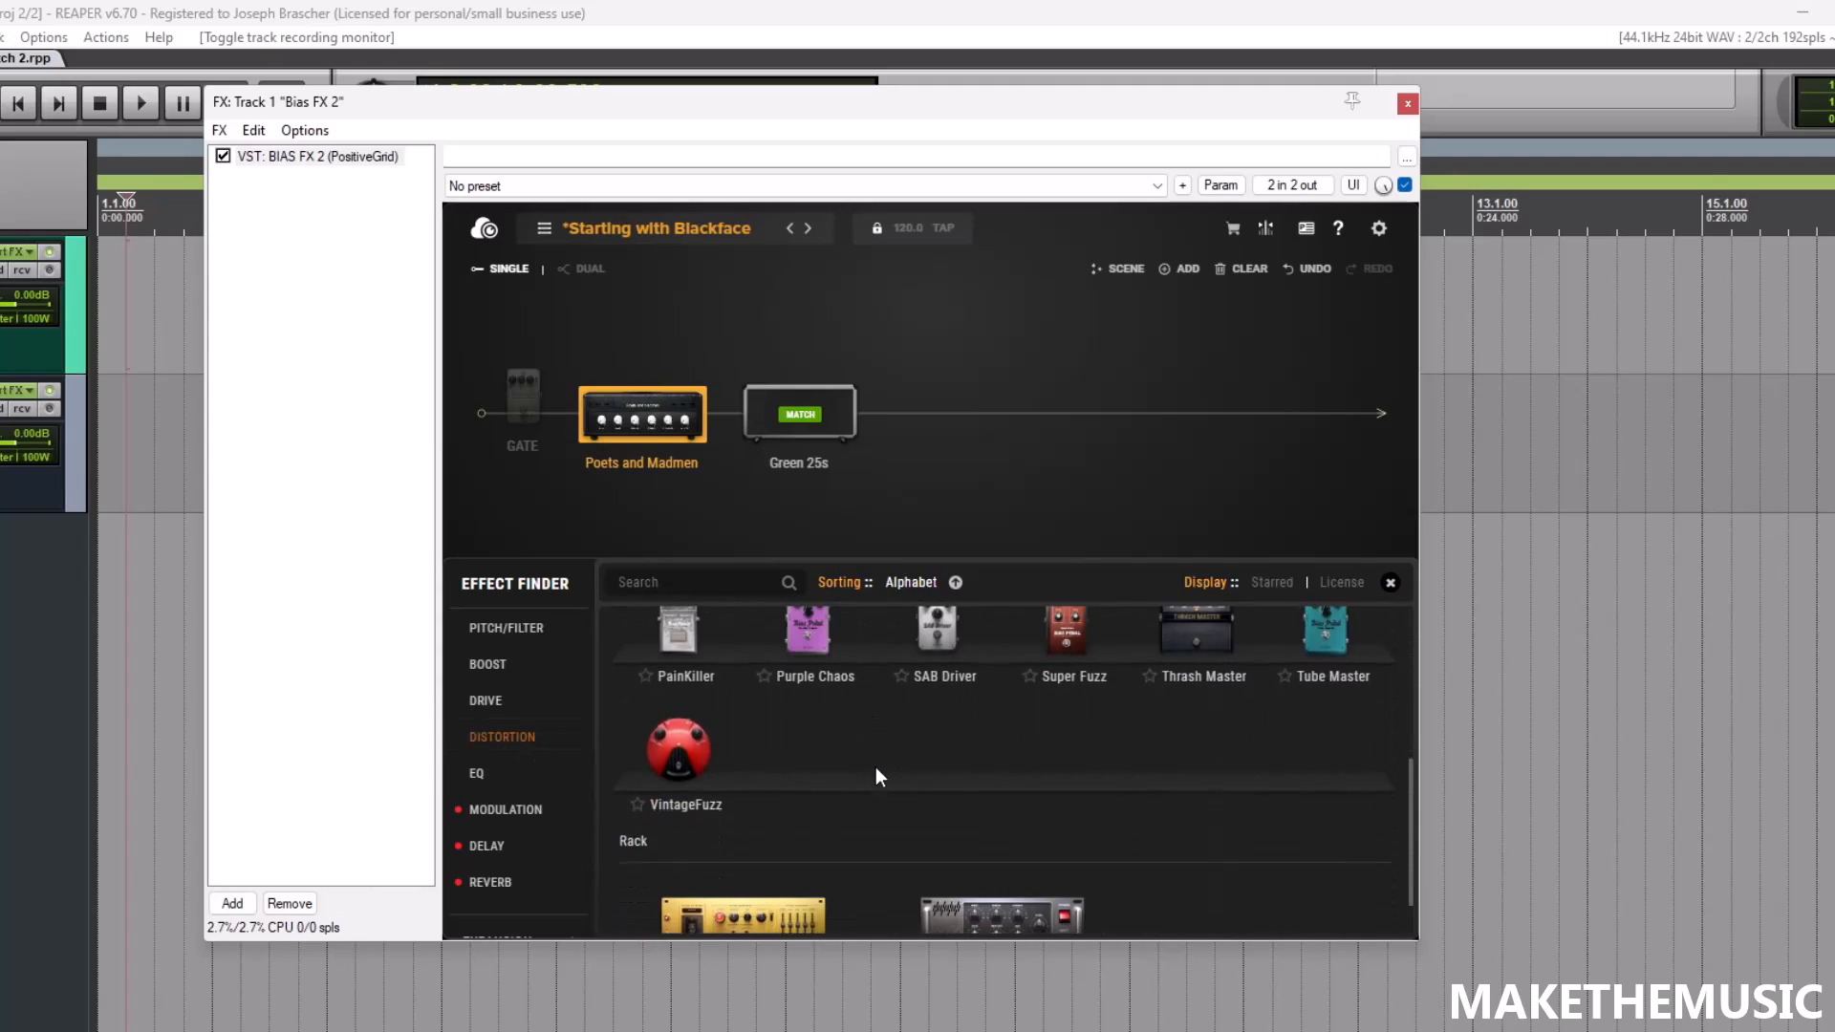
scroll(875, 766, up, 4)
click(494, 715)
drag(679, 660, 575, 410)
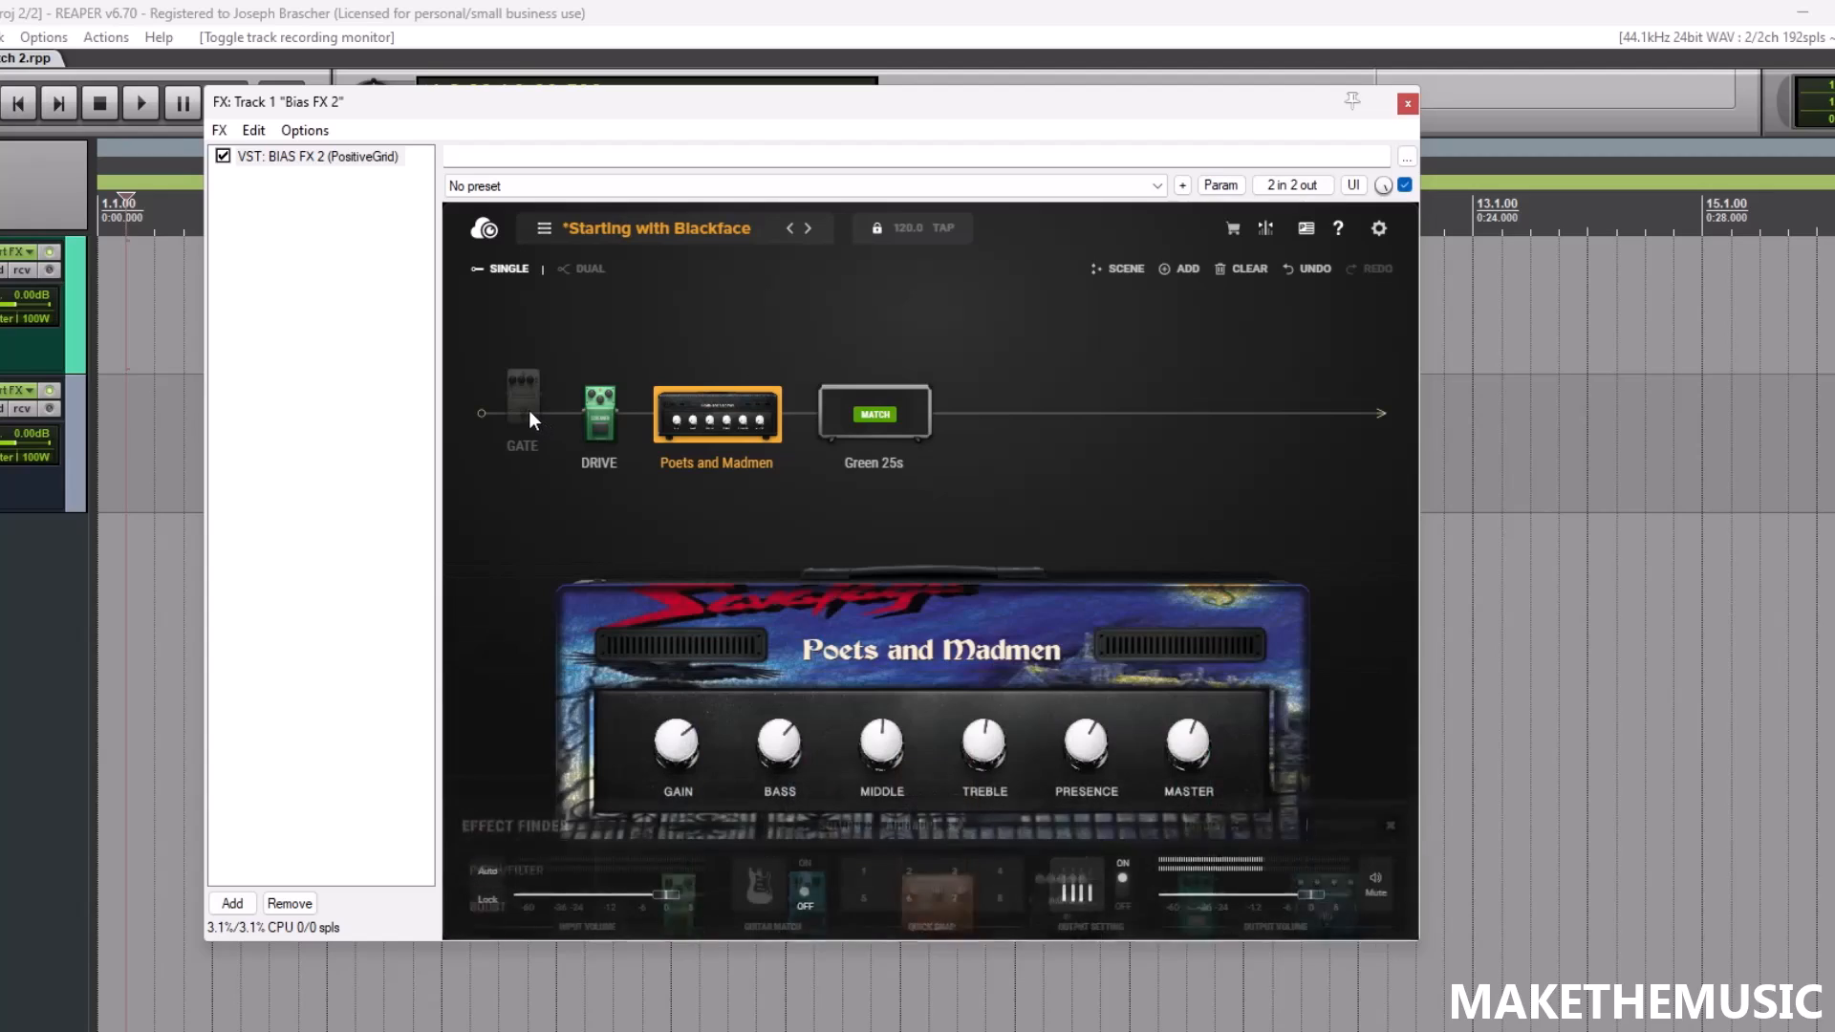
- Enable the noise gate, turn the pedal's Drive down to minimum and lower its Level to 1.3
click(559, 432)
click(600, 413)
drag(853, 633, 933, 699)
drag(1004, 643, 1008, 685)
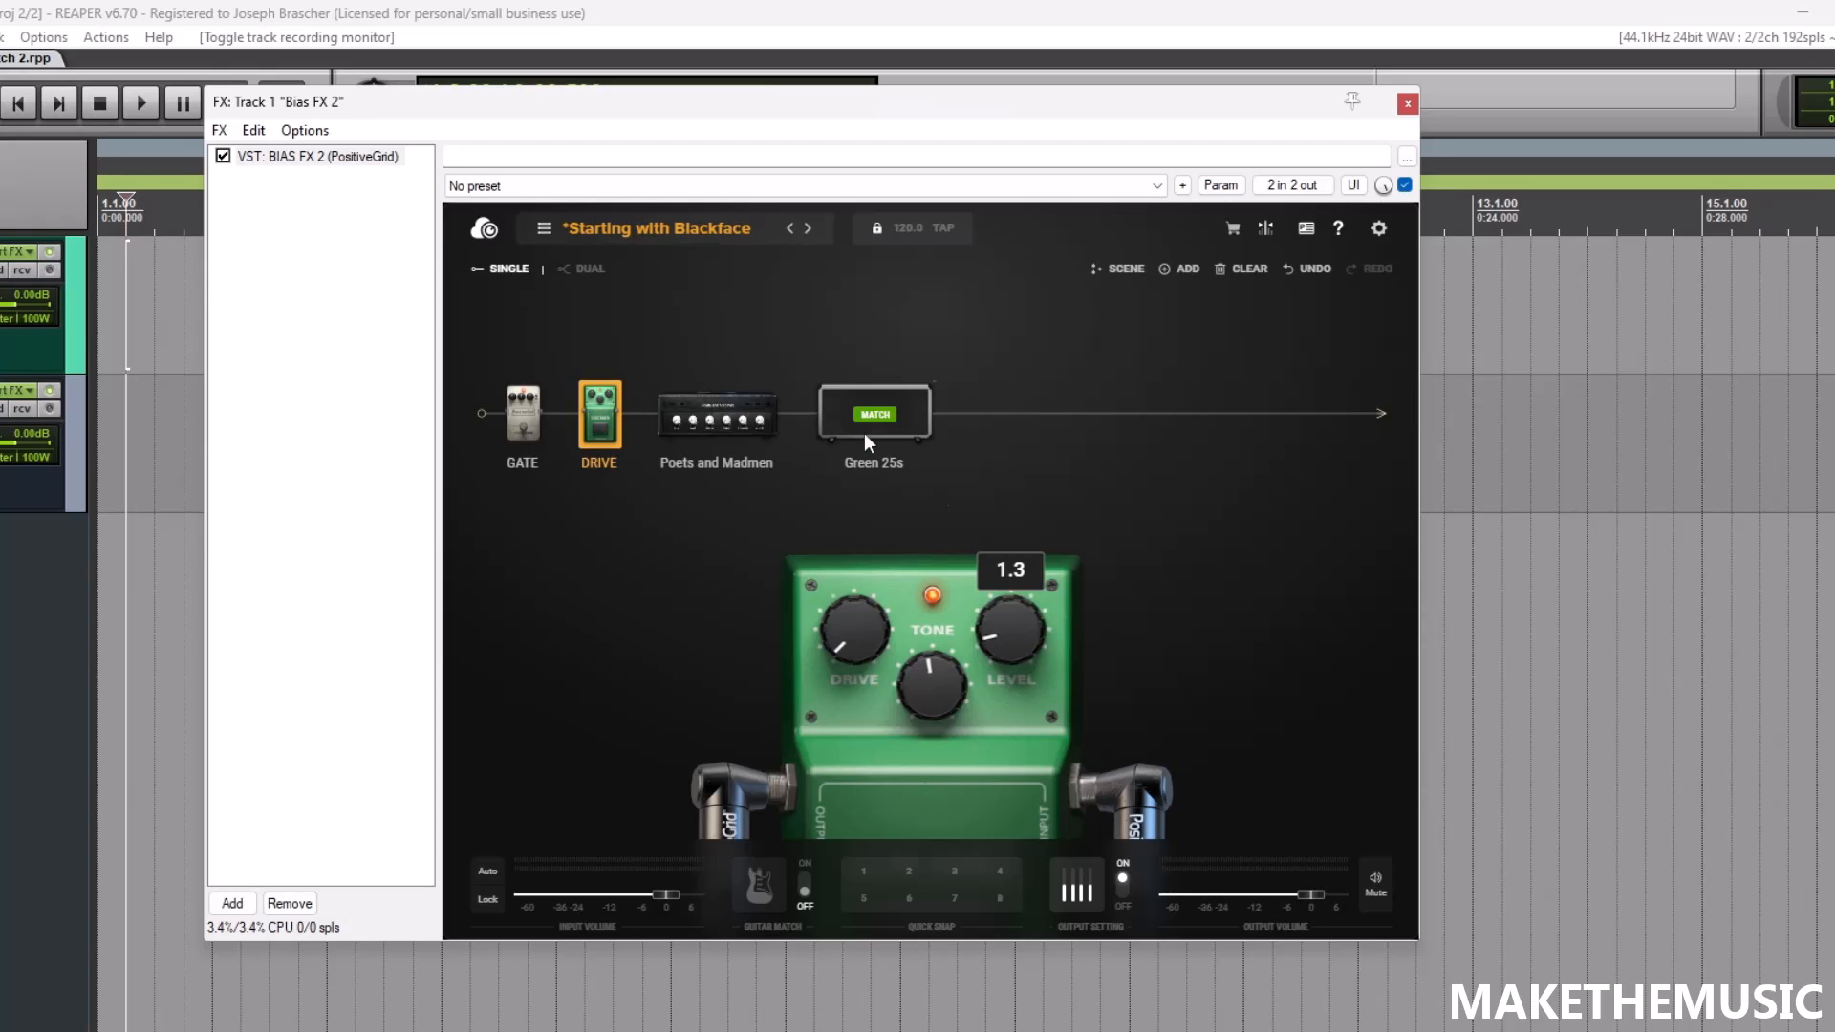
- Add the EQ10 rack equalizer to the signal chain after the Green 25s cabinet
click(696, 438)
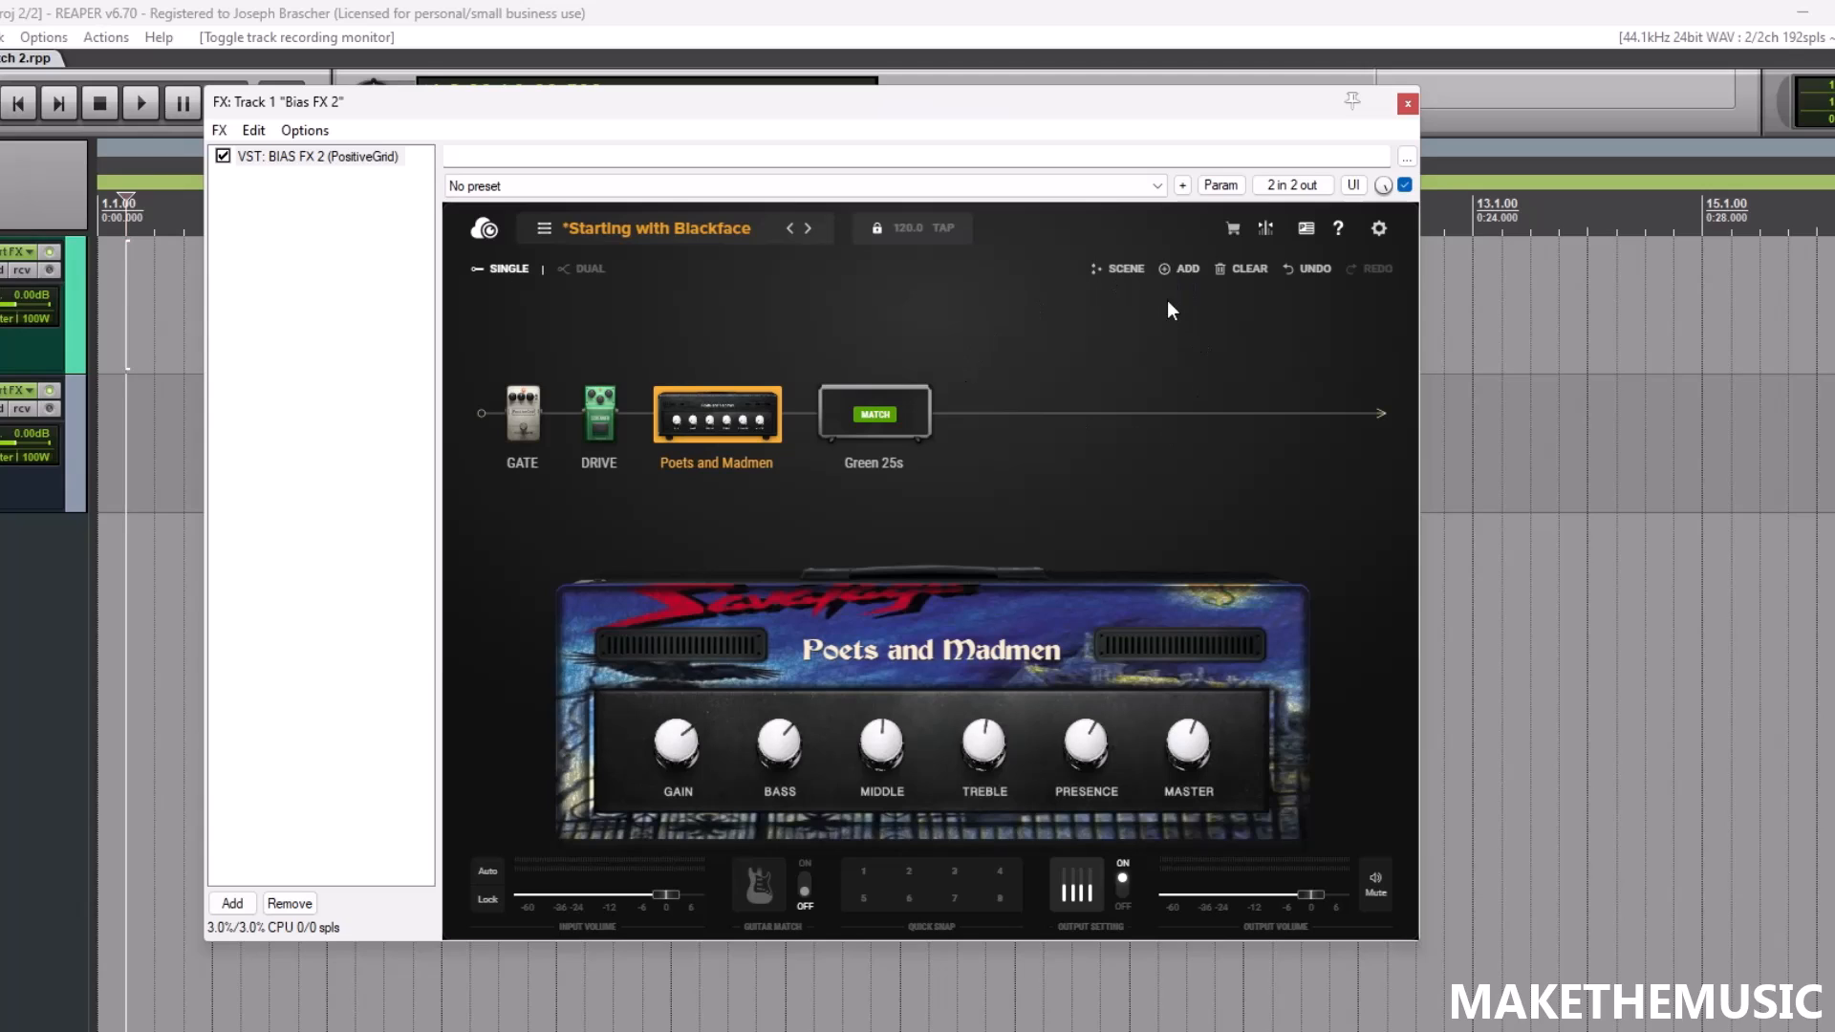
click(1181, 270)
click(483, 887)
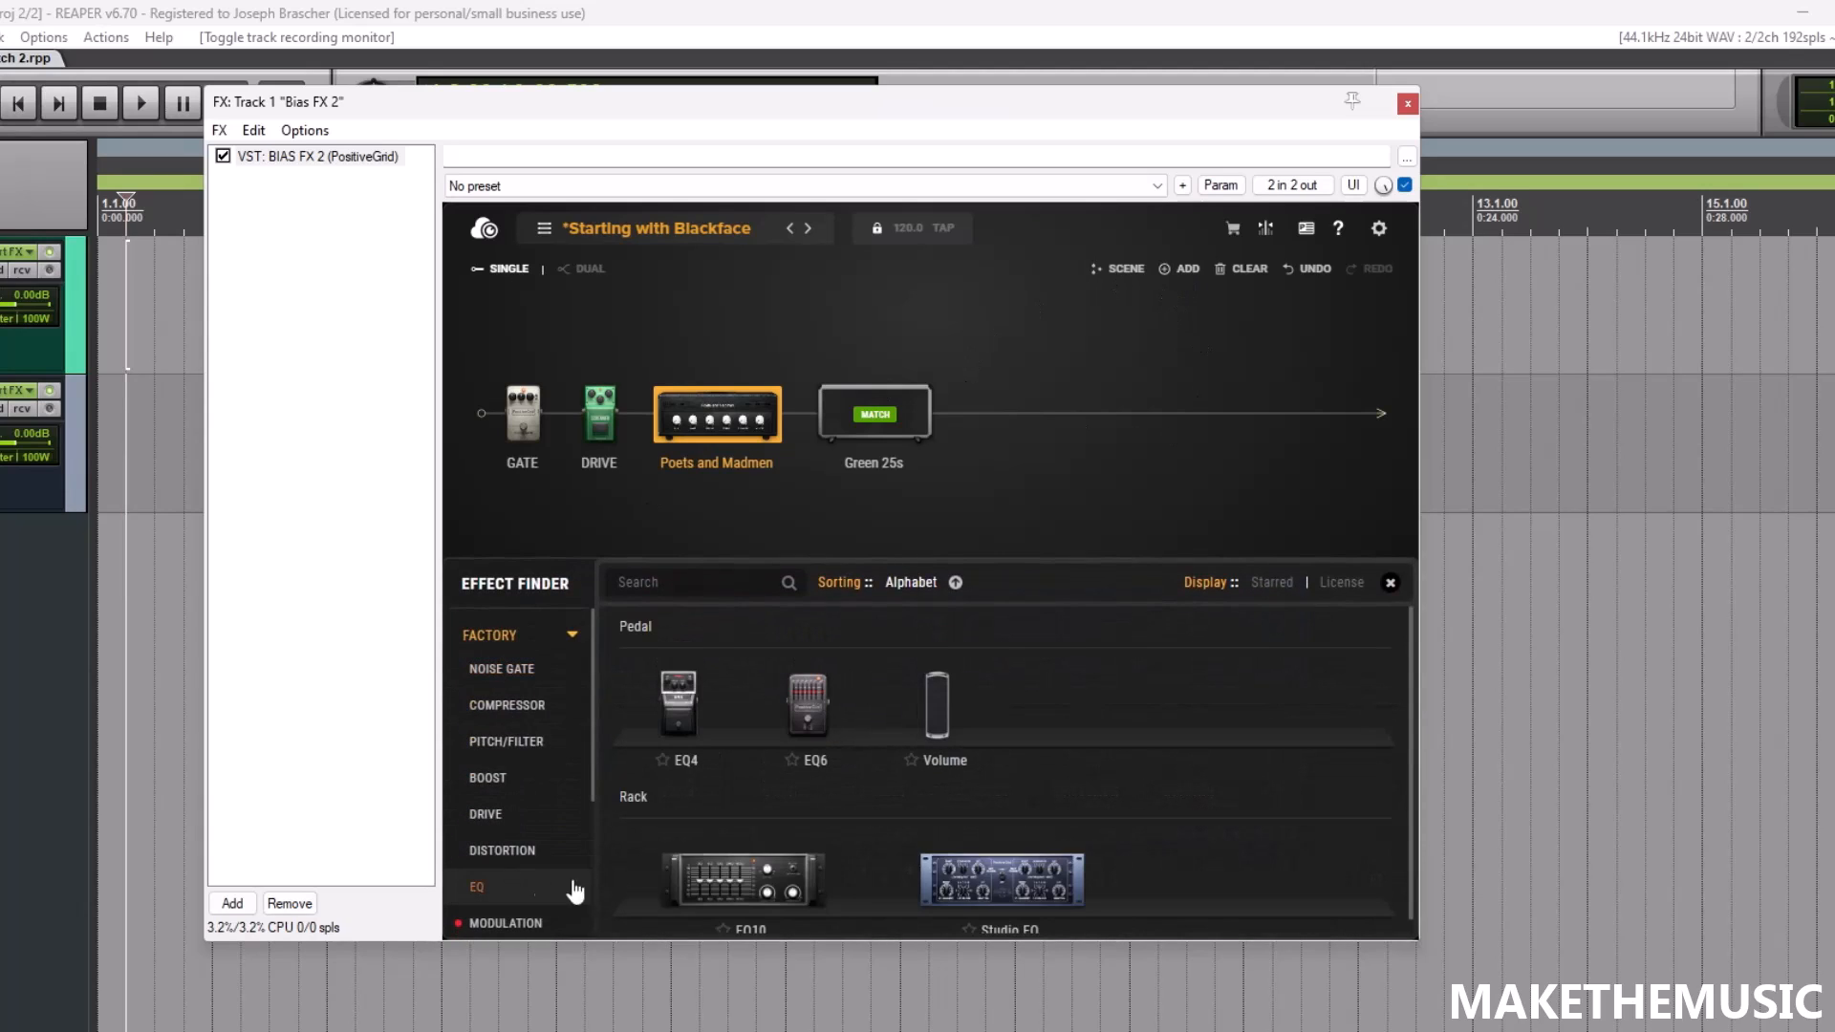
drag(786, 881, 1019, 422)
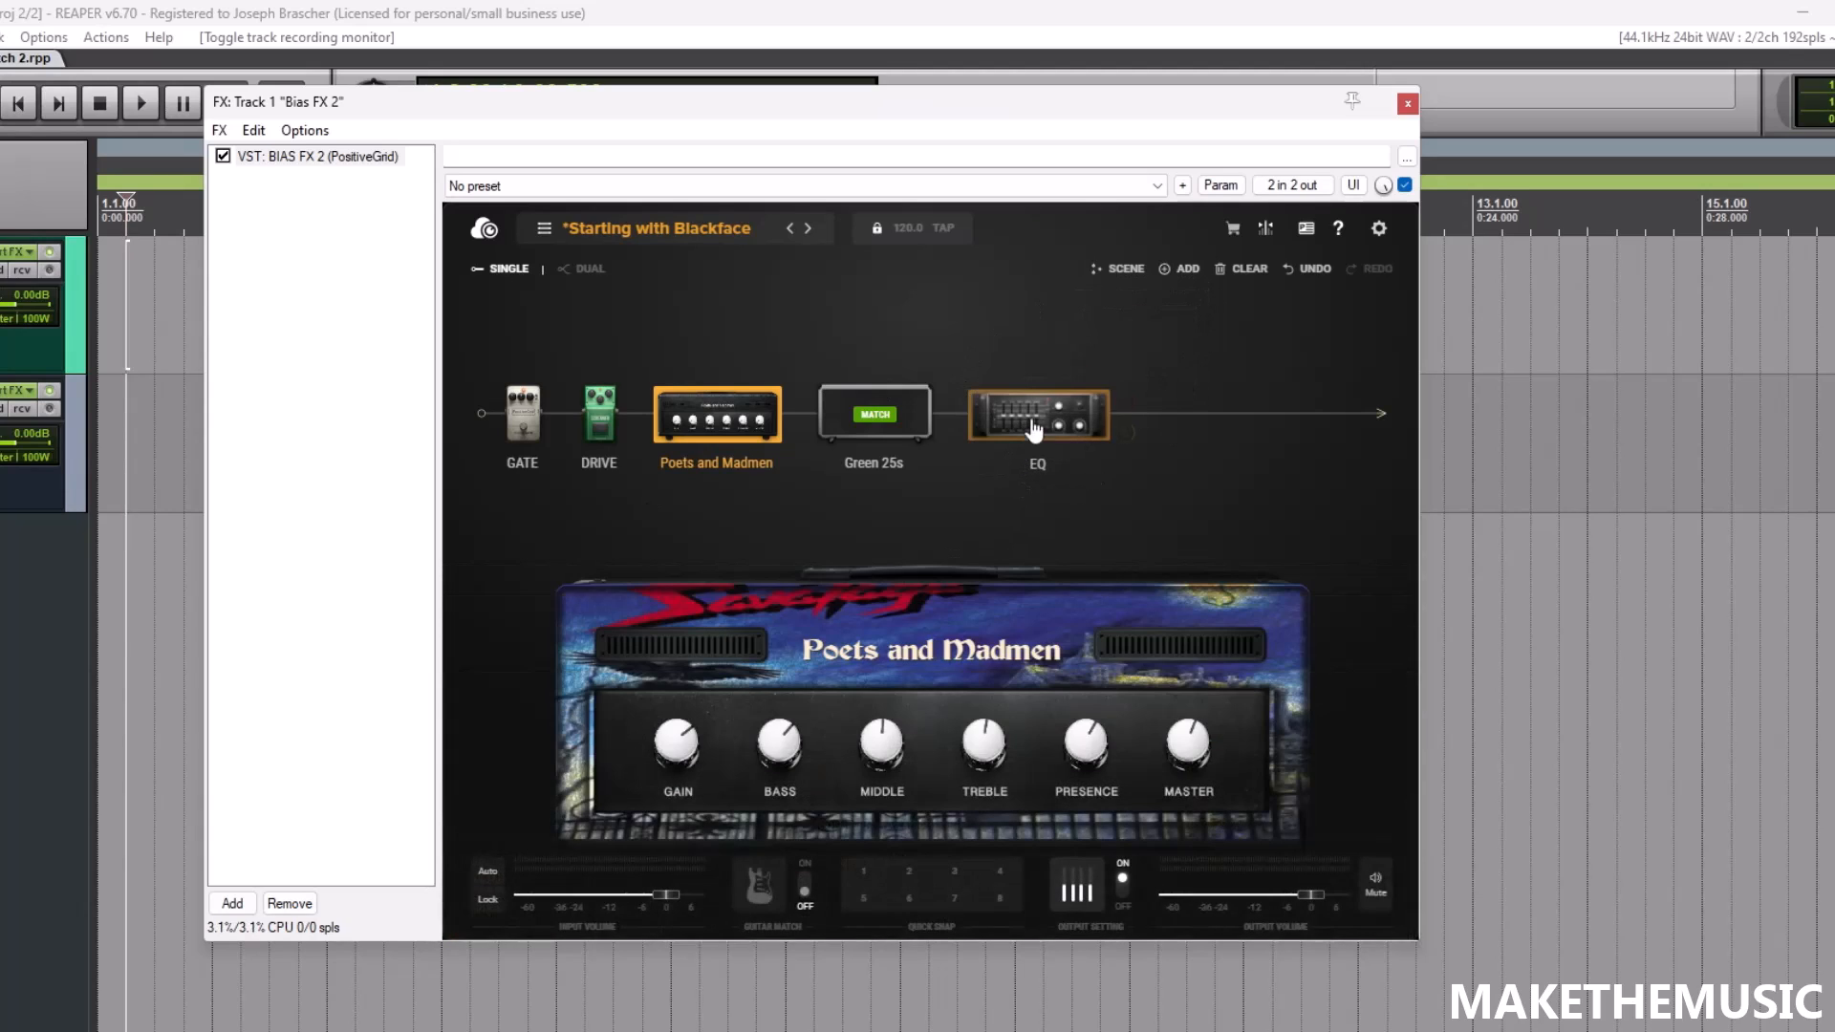
- Raise the EQ rack's low cut and lower its high cut, and bring the drive pedal's controls back up
click(1037, 428)
drag(1116, 755, 1118, 728)
drag(1257, 795, 1254, 807)
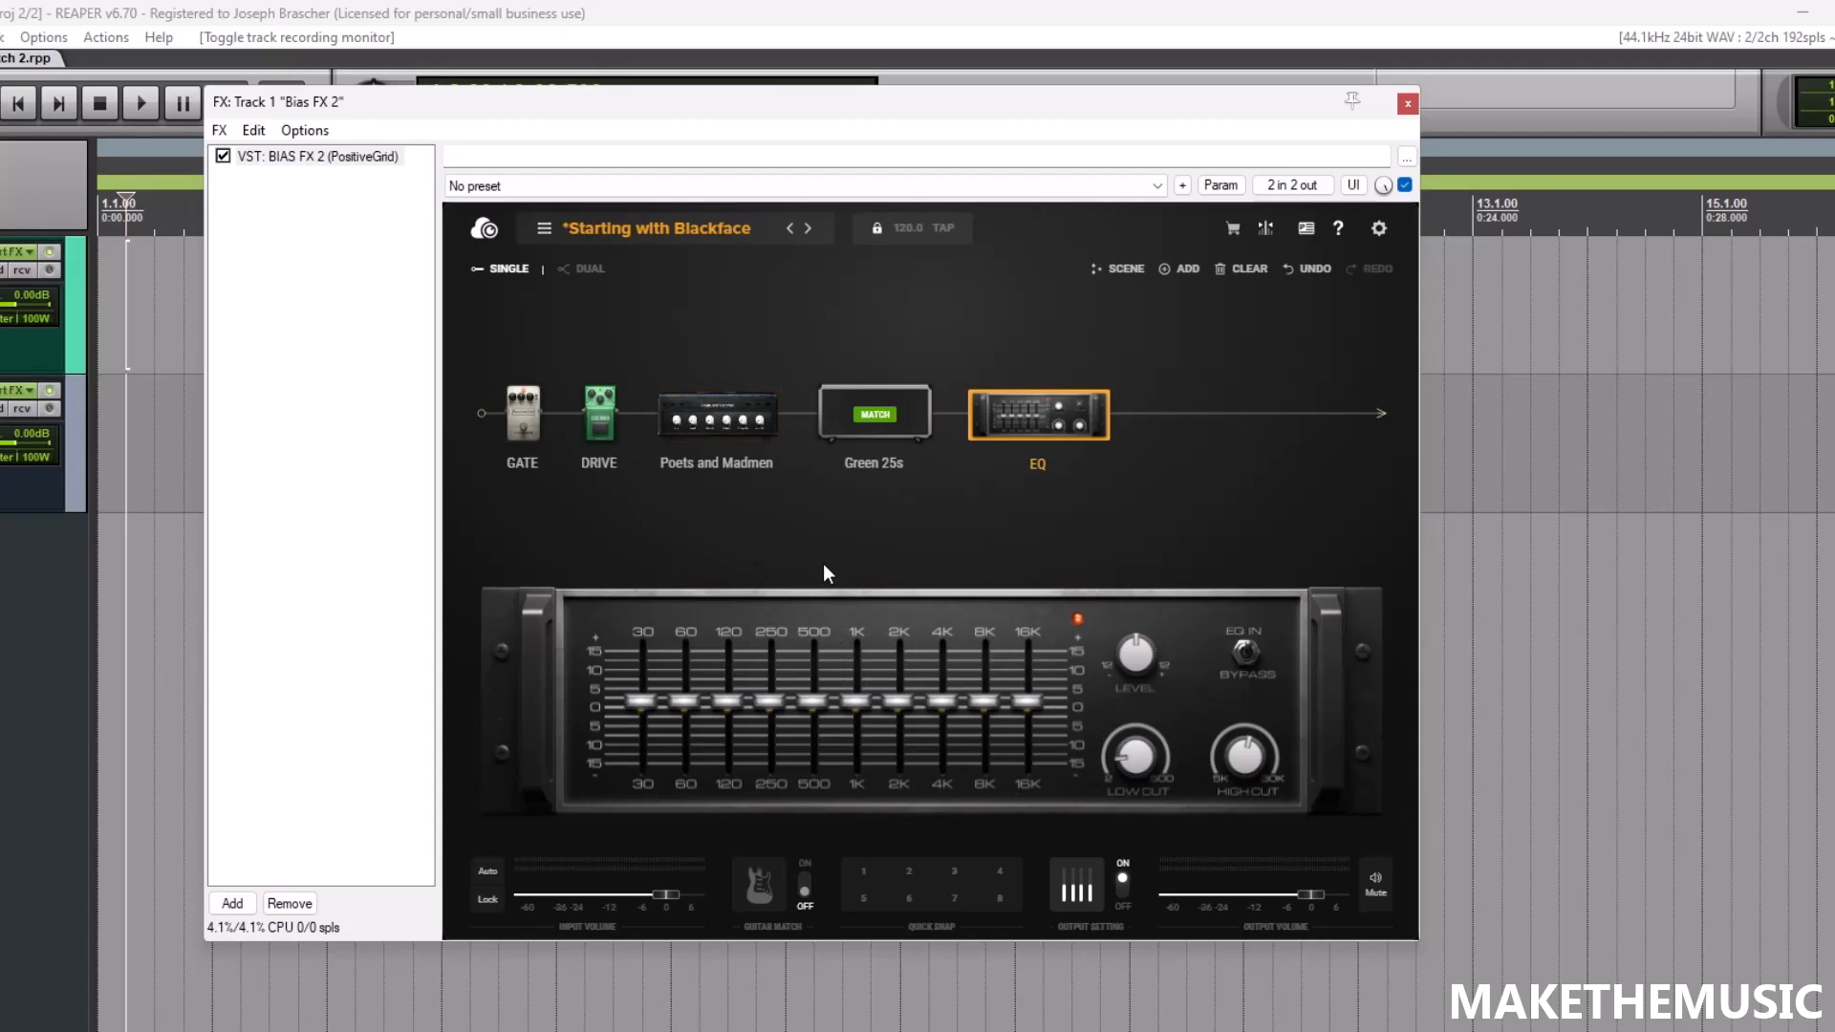
click(727, 411)
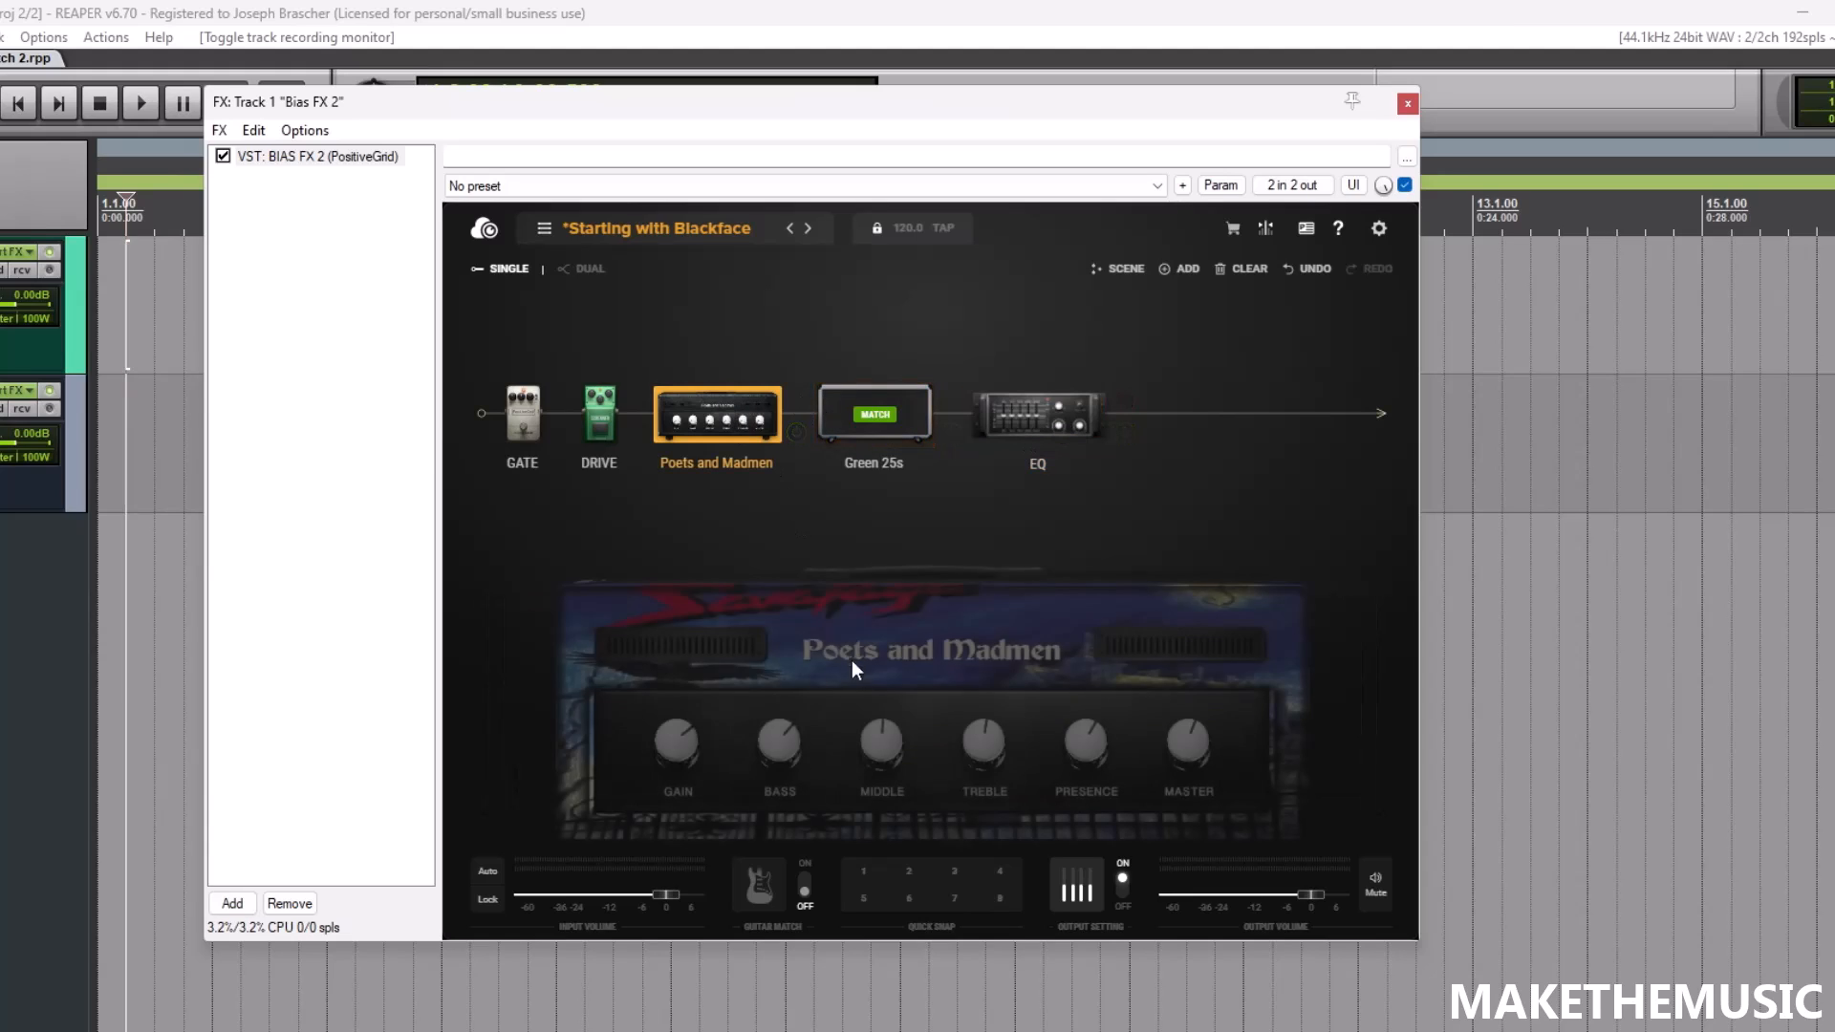
click(599, 413)
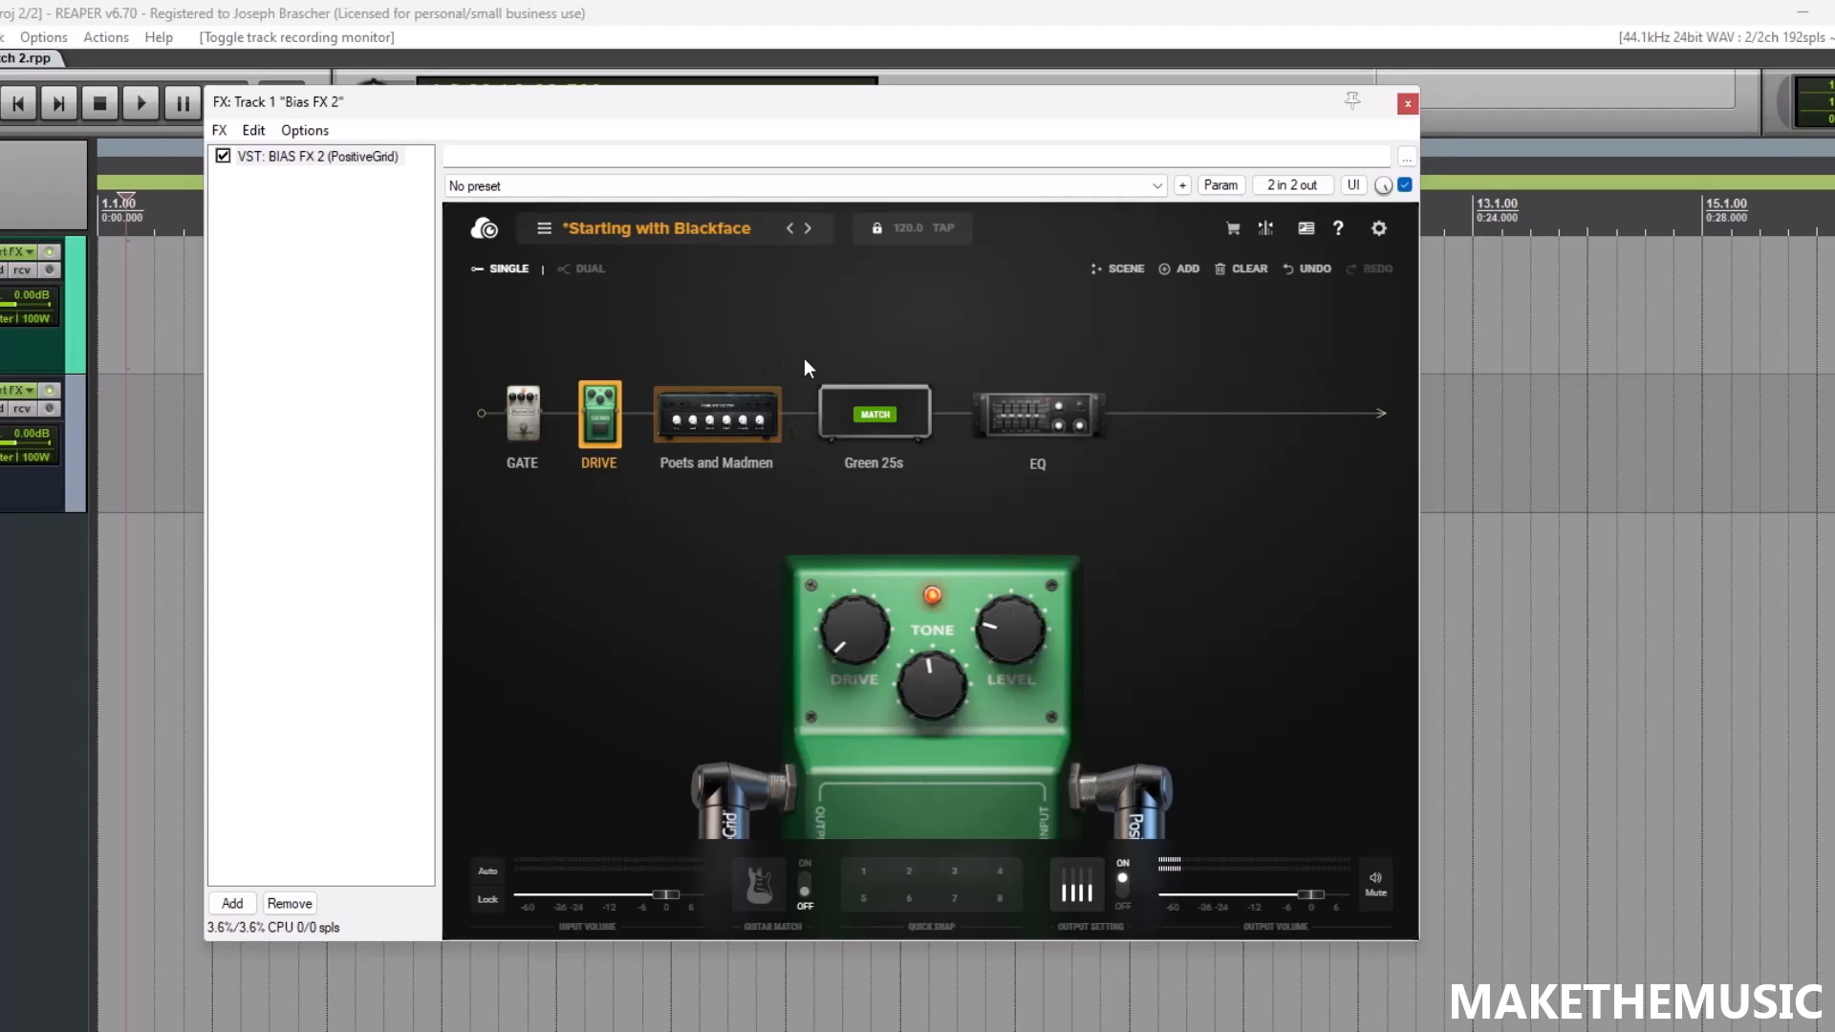
- Save the signal chain as a new preset named Poets and Madmen 2 in a chosen bank
click(543, 230)
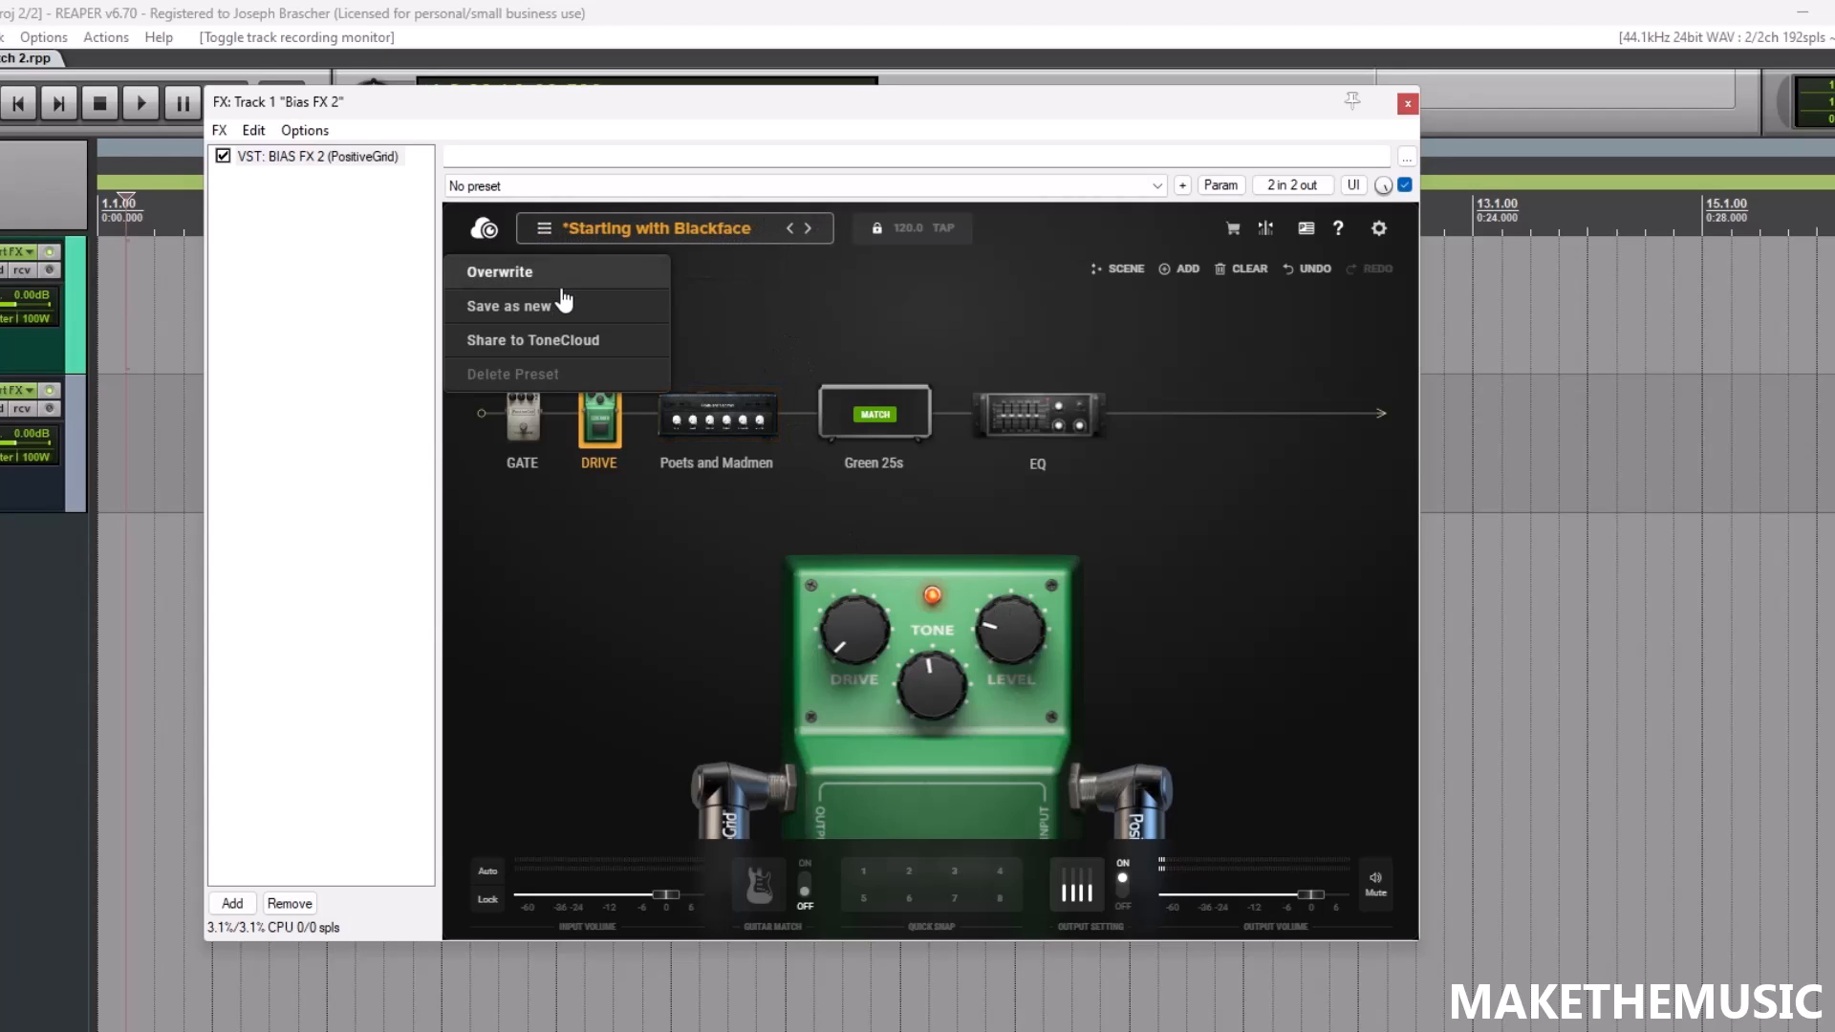
click(573, 302)
text(P)
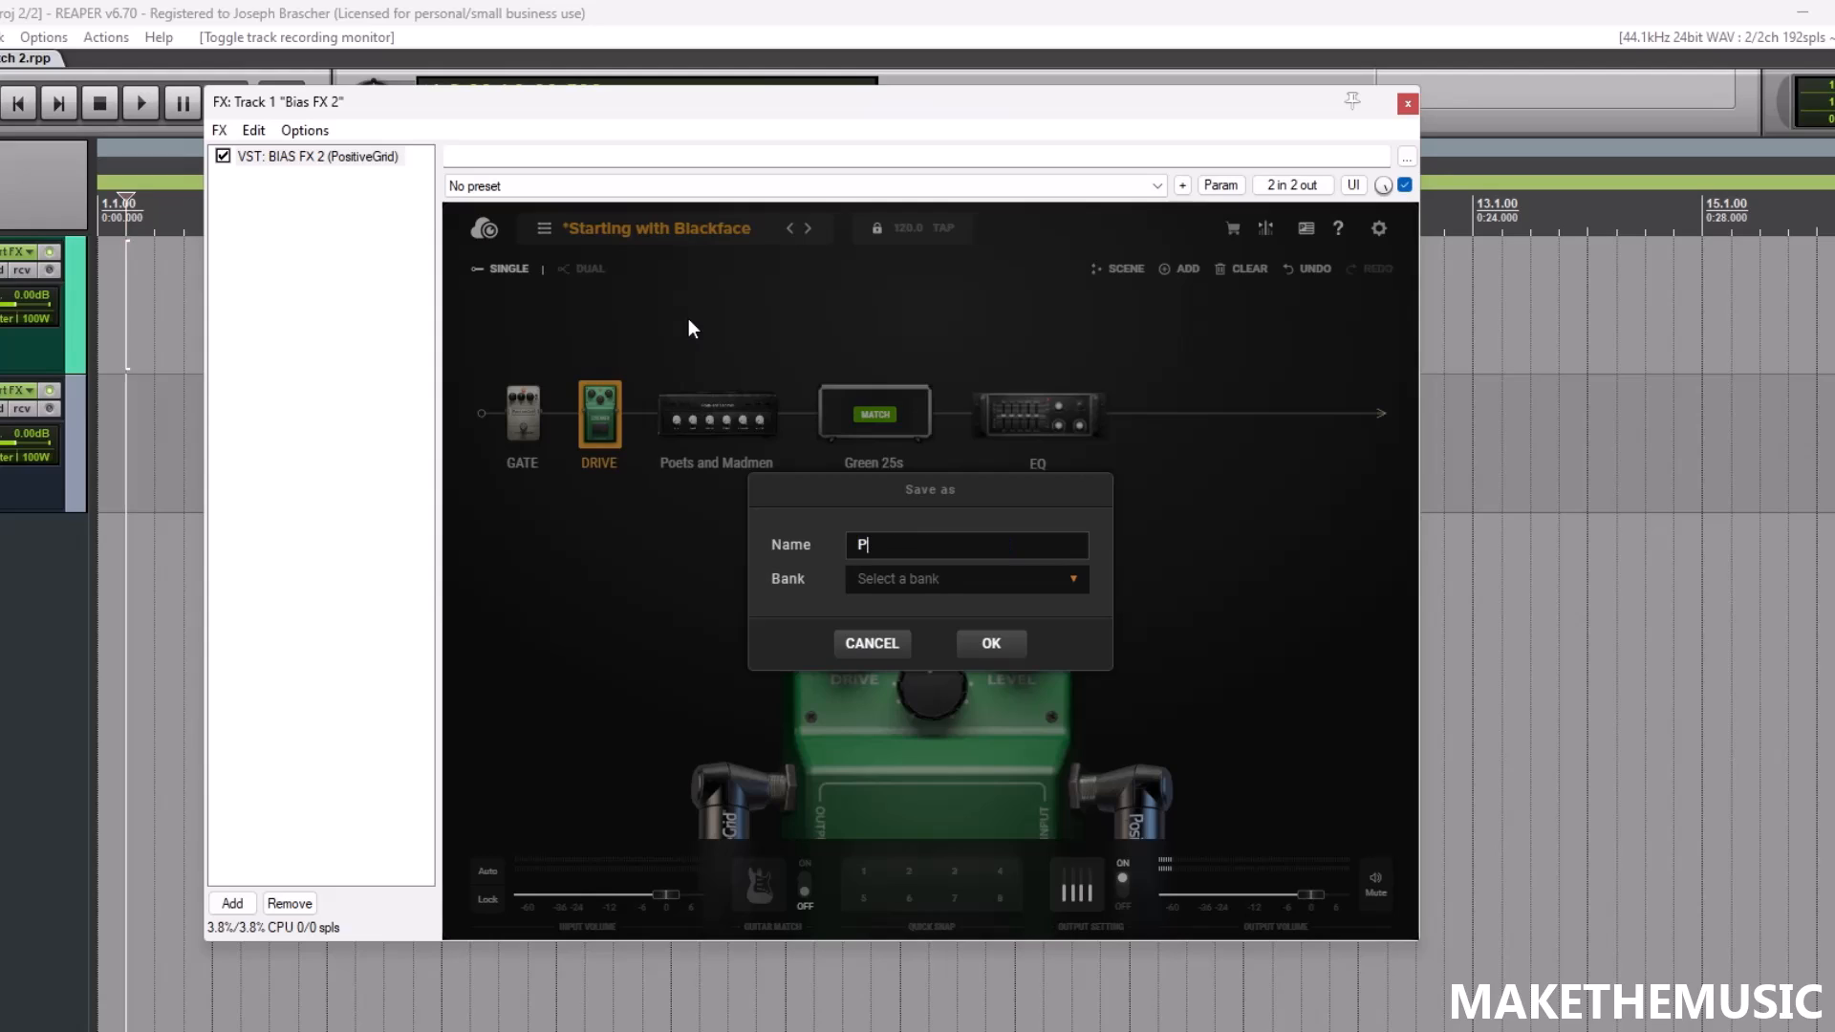
text(oets and Madmen)
click(994, 579)
click(941, 645)
click(965, 638)
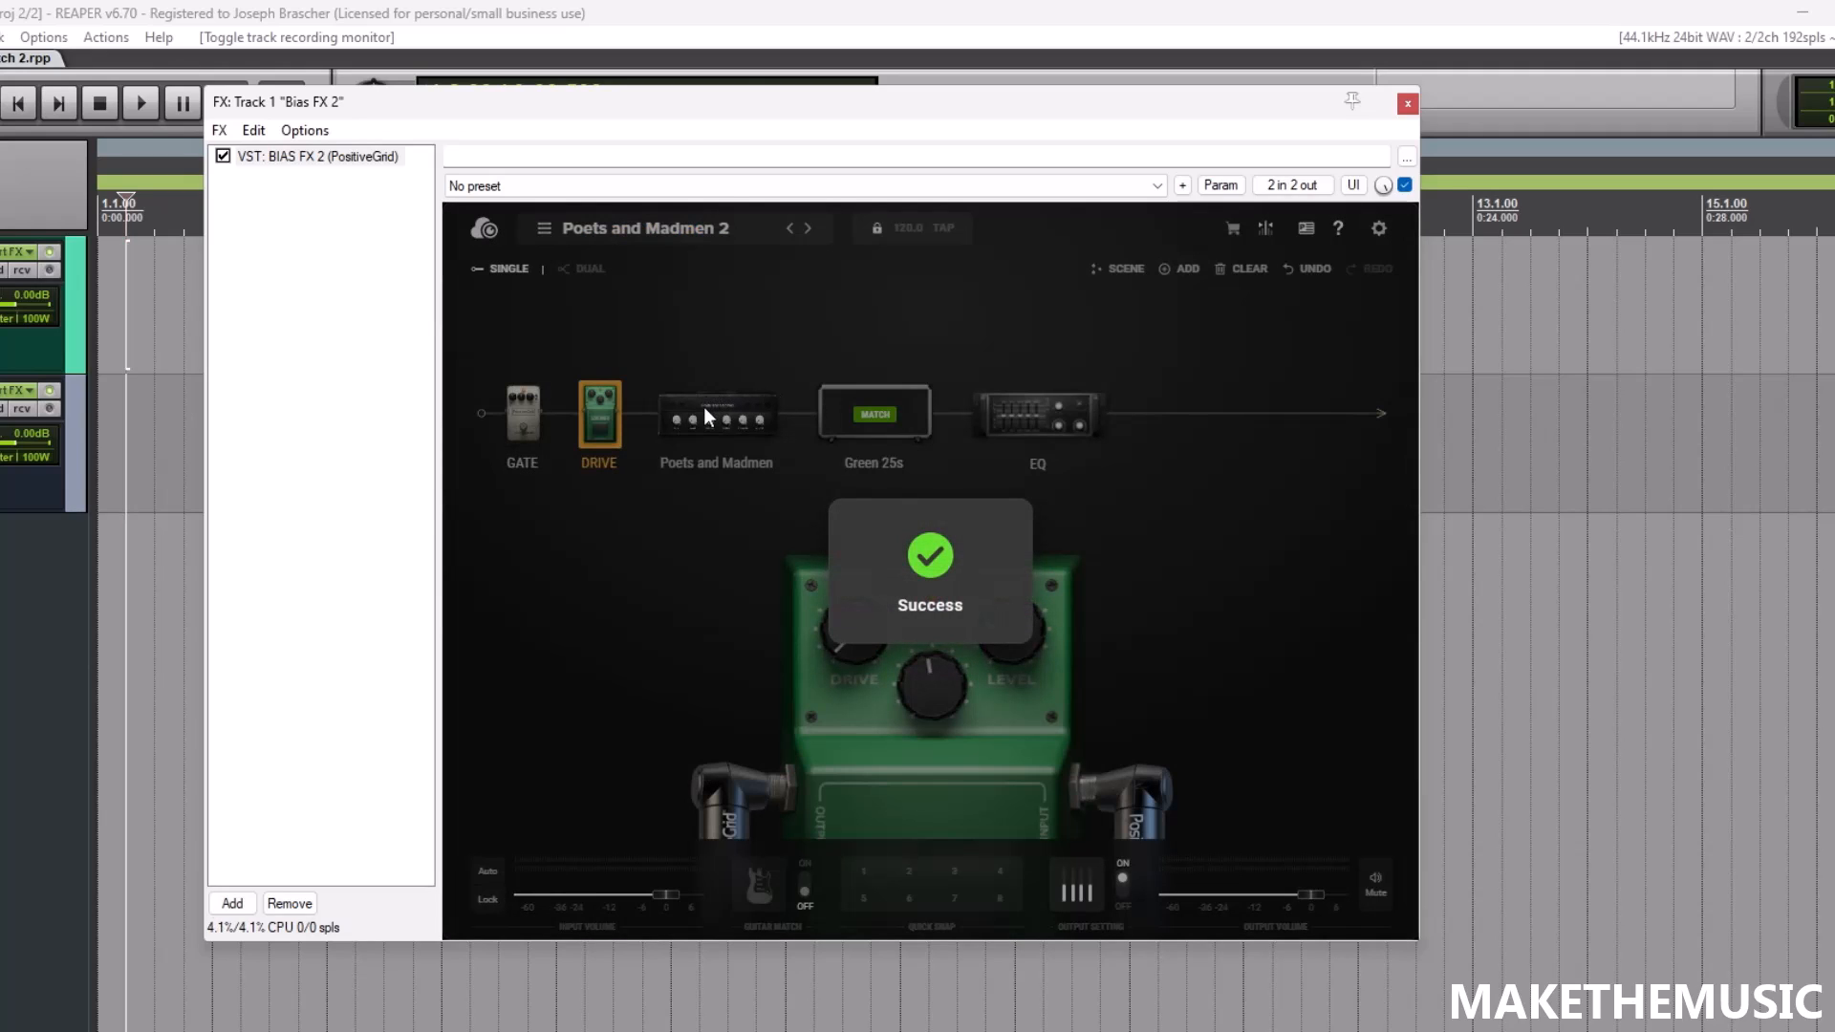
- Show the Poets and Madmen amp's controls and shift the FX window slightly
click(705, 418)
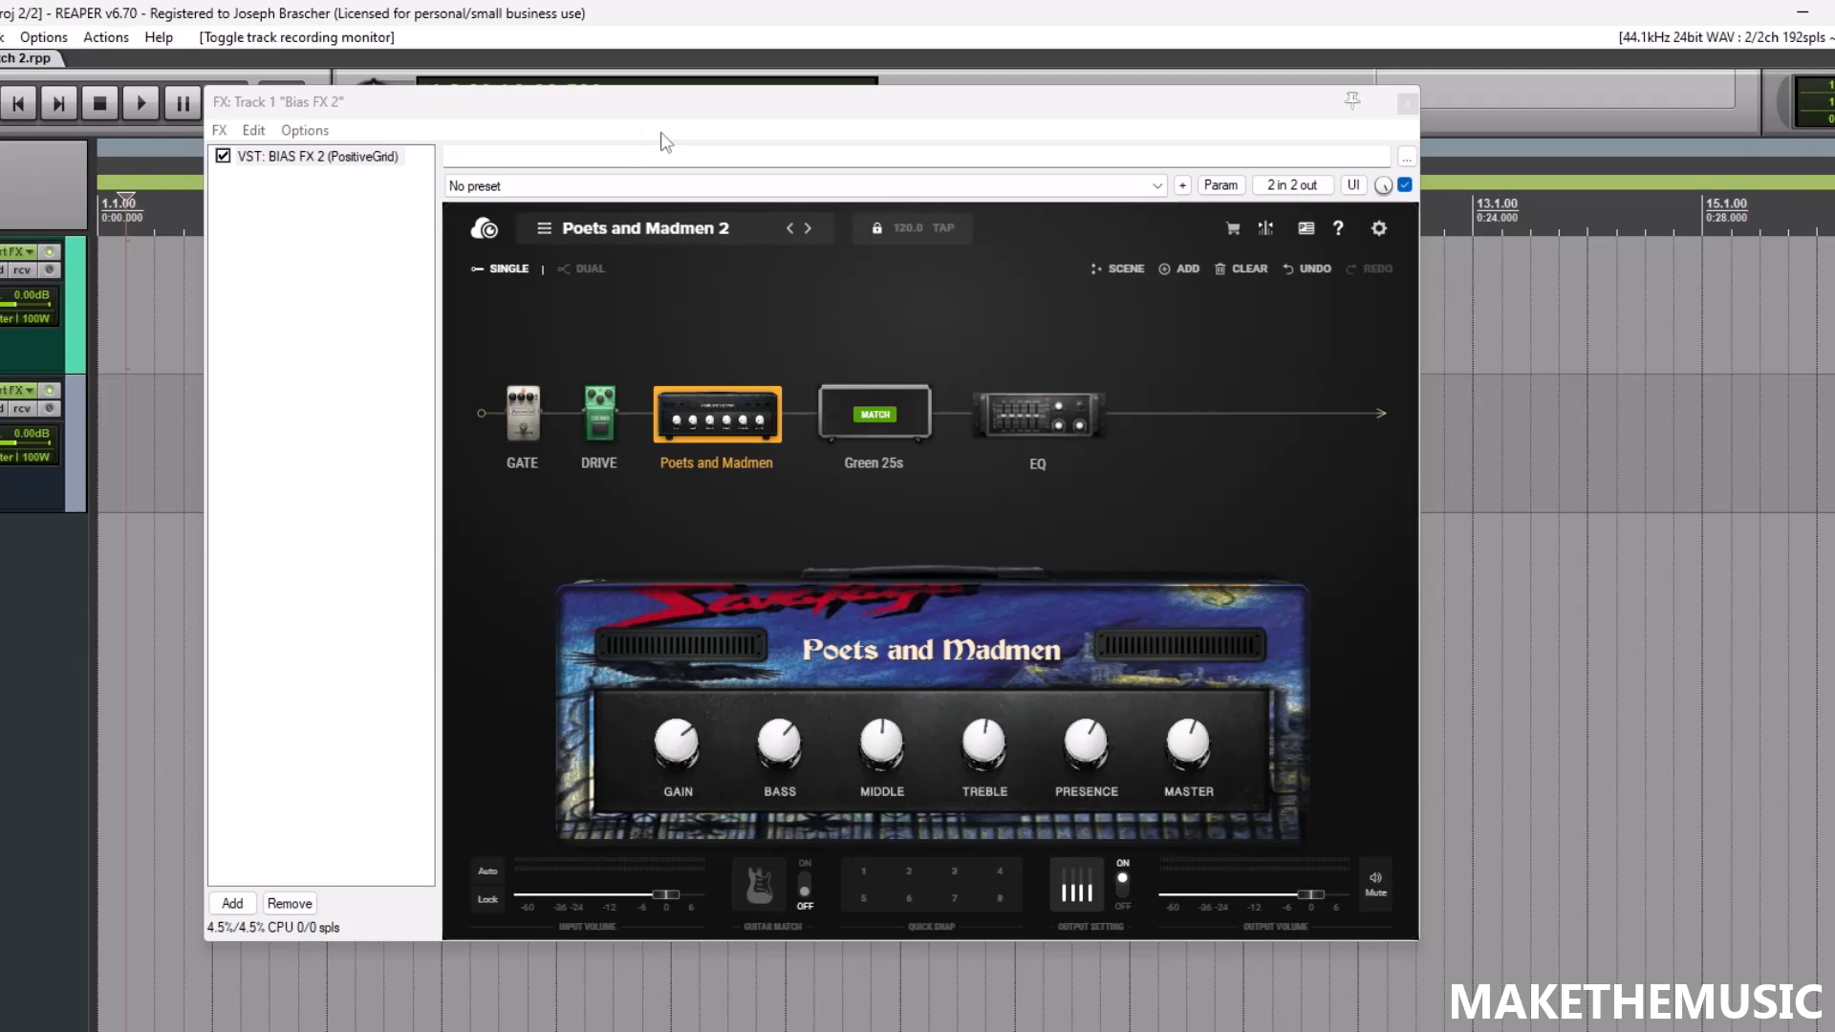
drag(706, 114, 752, 112)
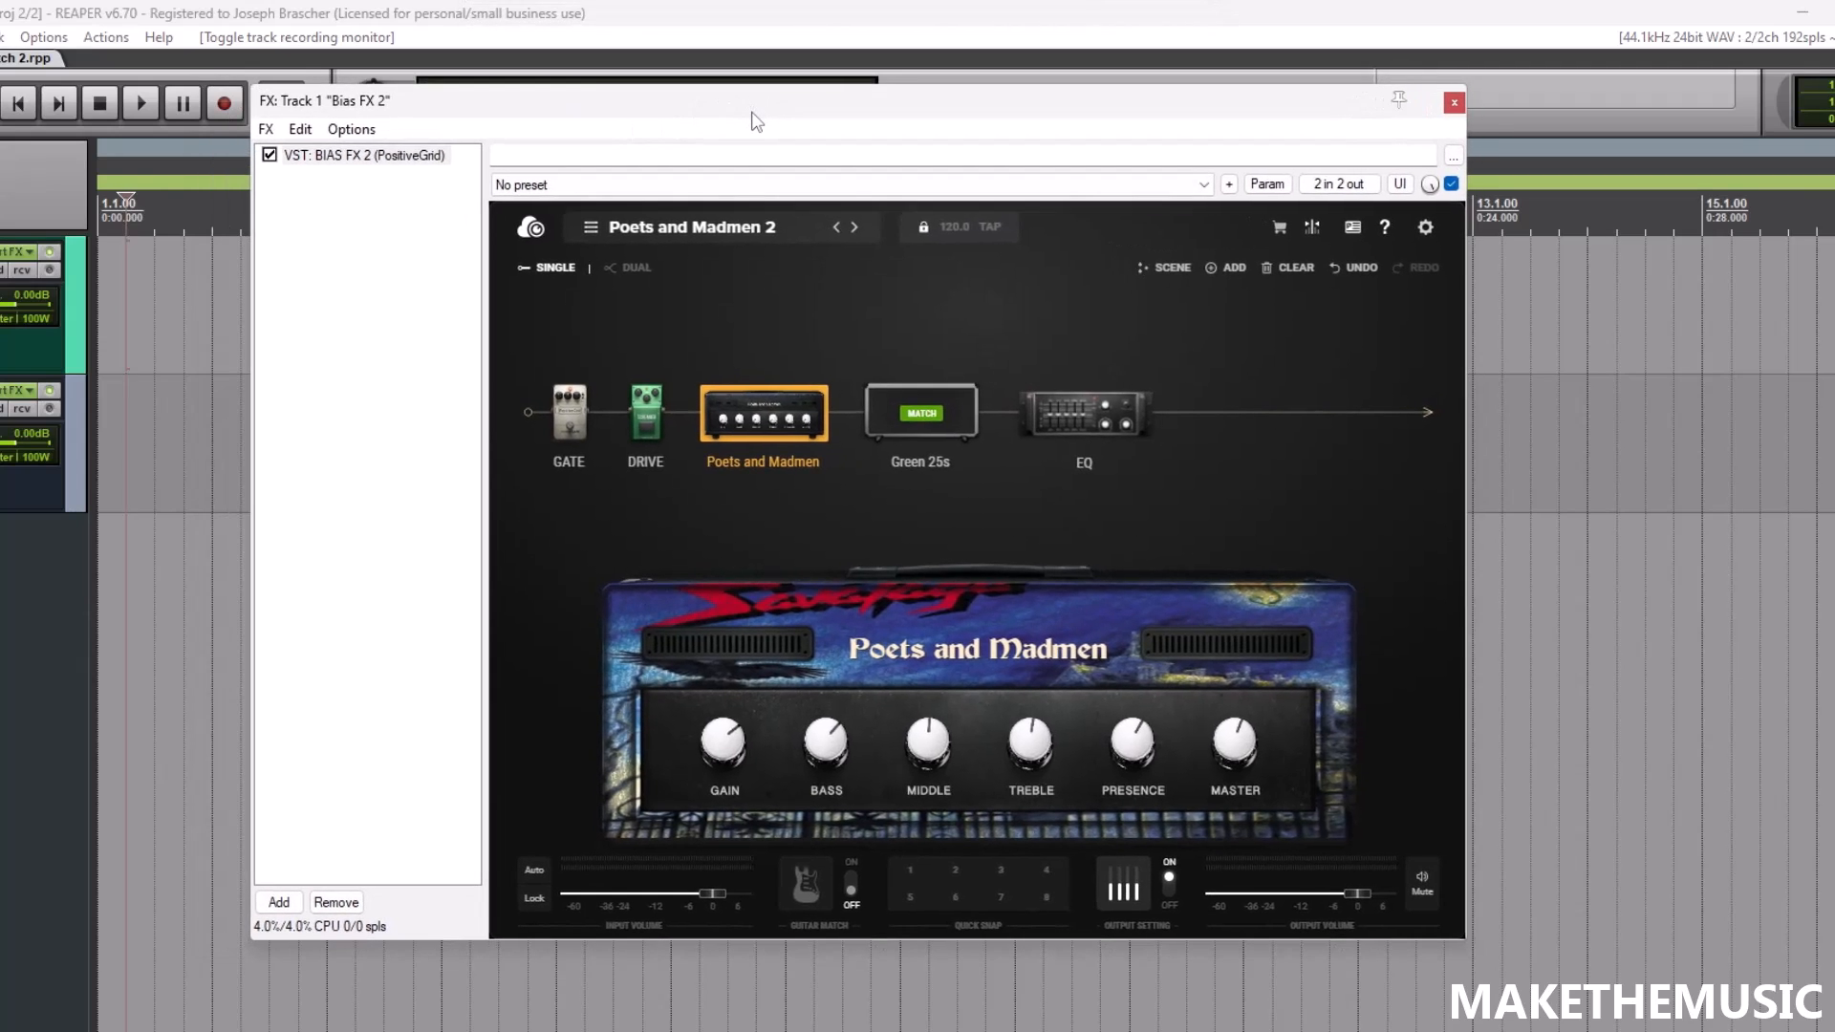